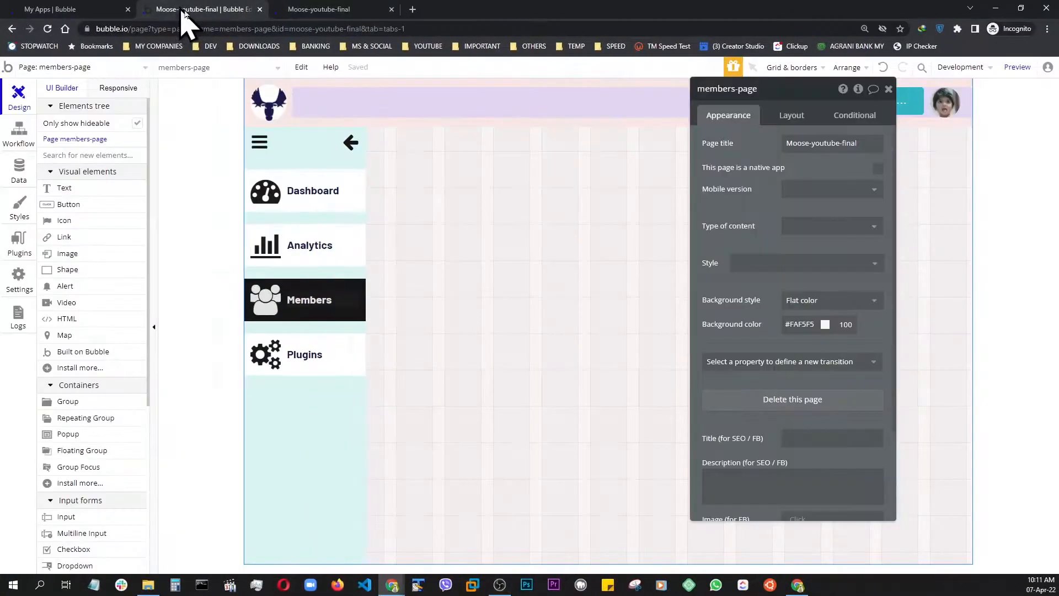
# In the members-page editor, set the header button's text to LOG OUT
pyautogui.click(188, 9)
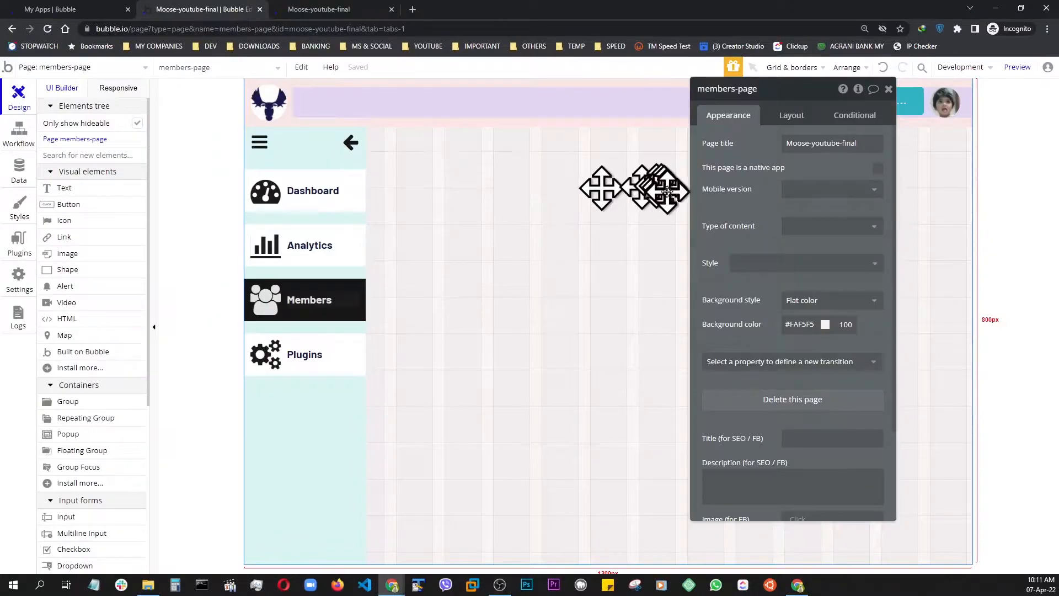
pyautogui.click(889, 89)
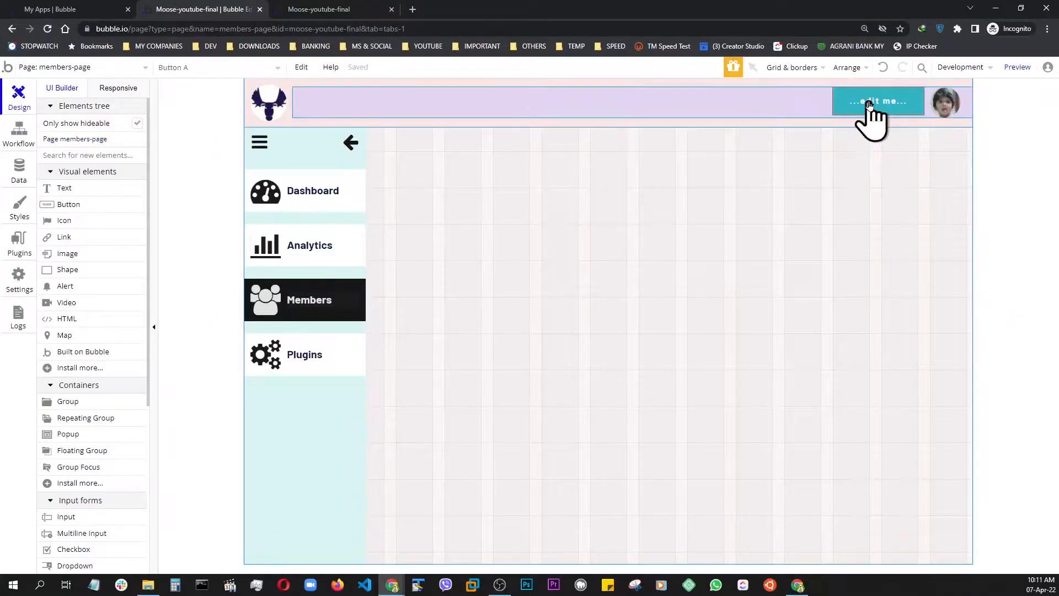
pyautogui.doubleClick(869, 105)
pyautogui.moveTo(785, 97); pyautogui.dragTo(771, 174)
pyautogui.click(740, 220)
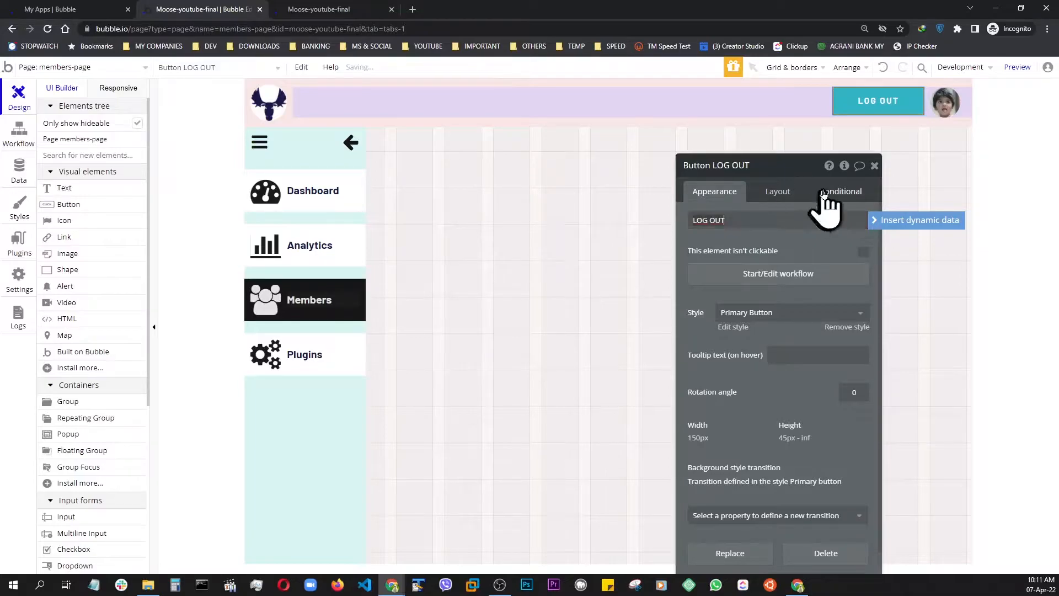
pyautogui.click(876, 166)
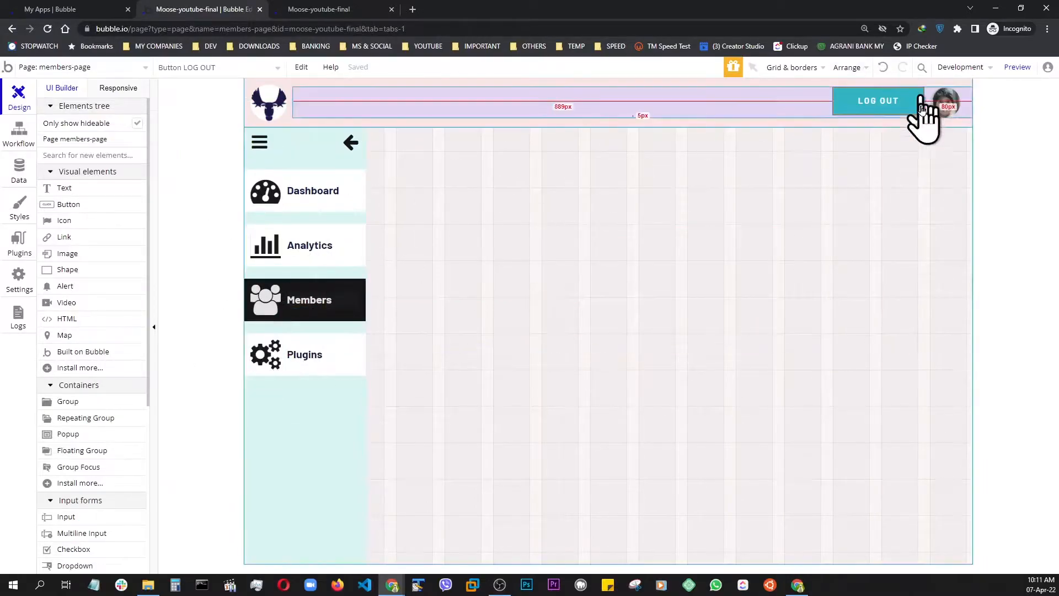
# Remove the LOG OUT button's predefined style and set its background color to near-black #151717
pyautogui.doubleClick(860, 116)
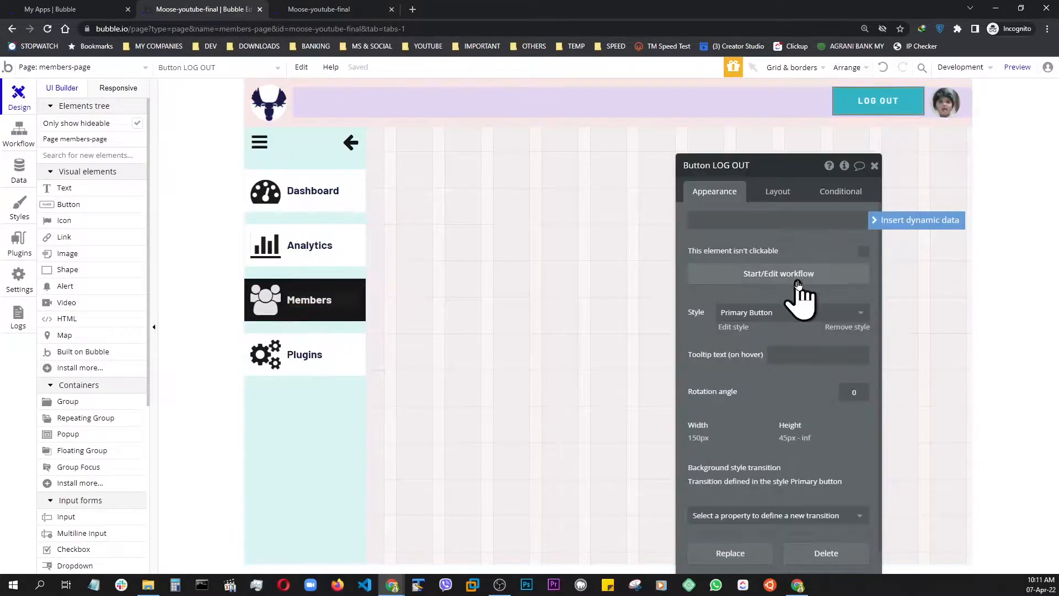
pyautogui.click(847, 328)
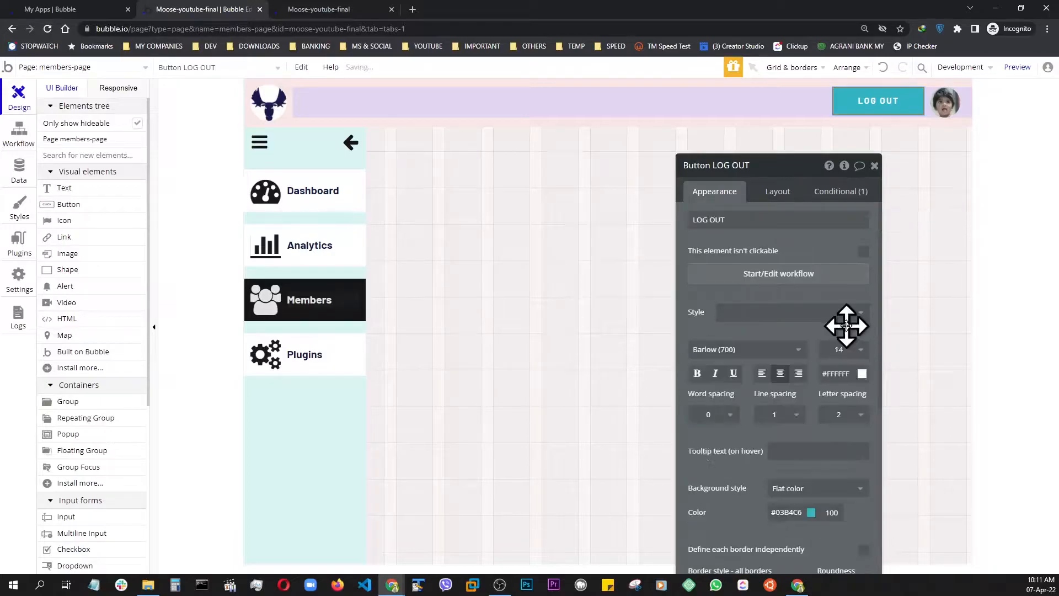
pyautogui.scroll(-5, 847, 329)
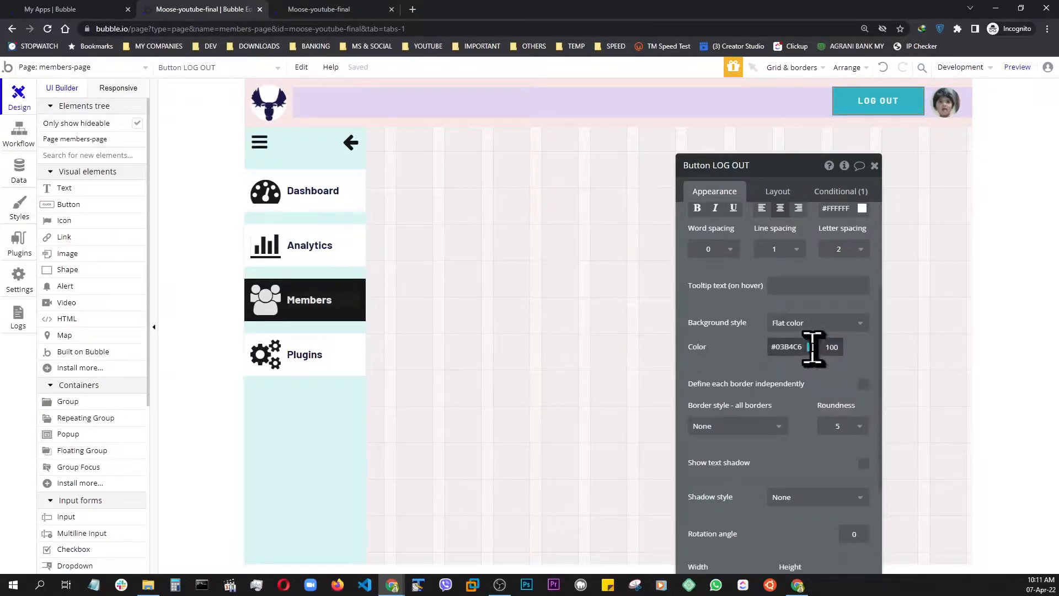
pyautogui.click(812, 348)
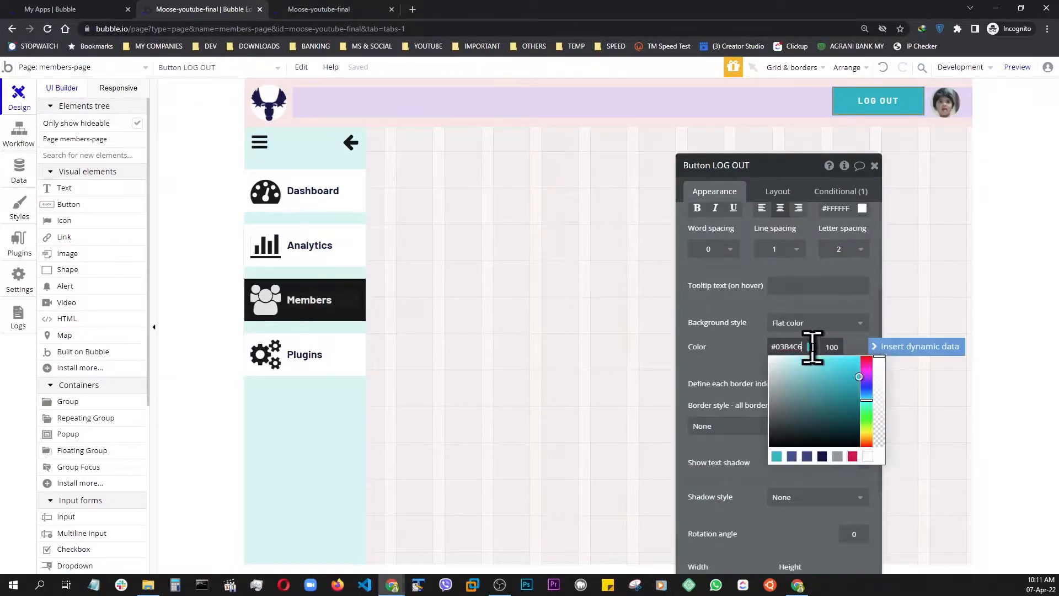
pyautogui.click(778, 440)
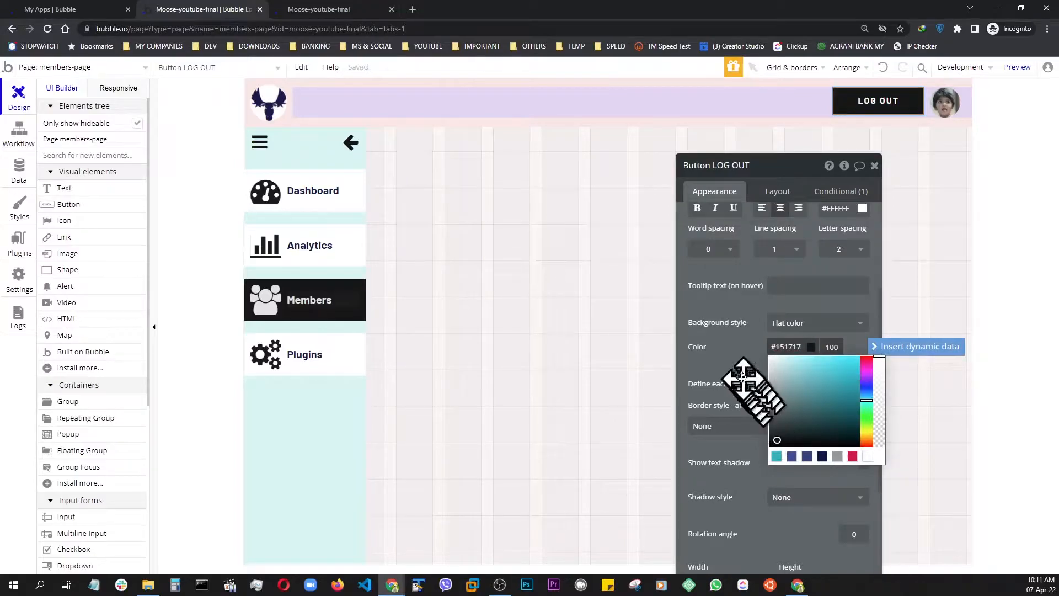
pyautogui.click(726, 351)
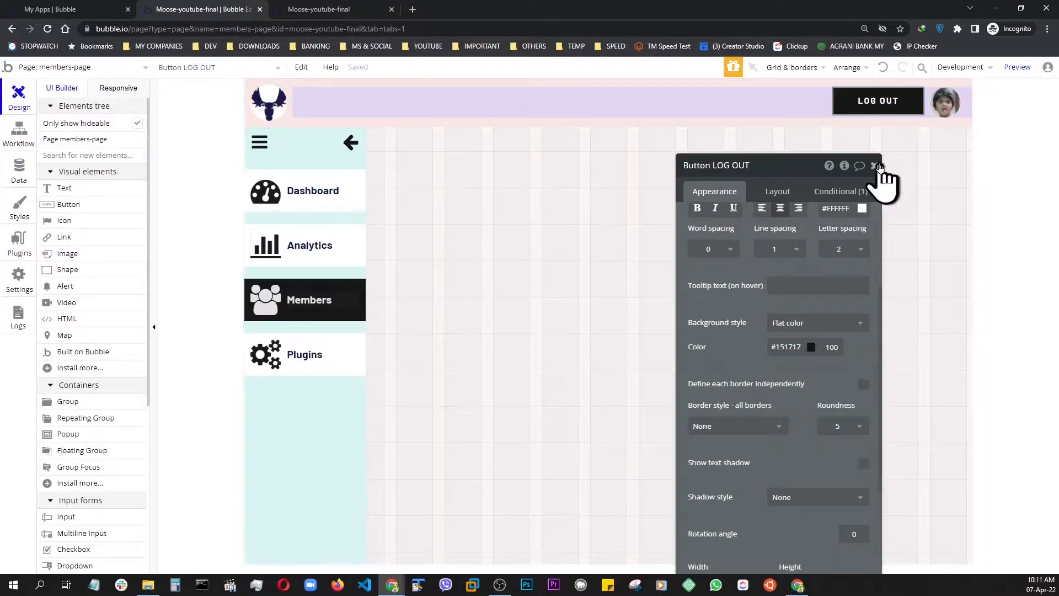
pyautogui.click(874, 166)
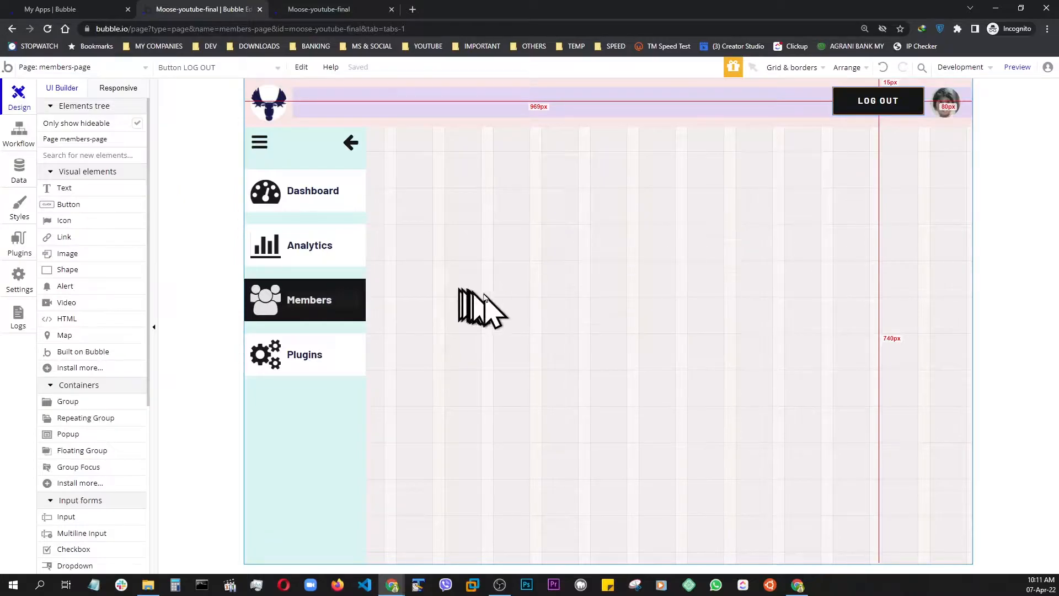
# Add a Group container to the members page canvas
pyautogui.click(530, 319)
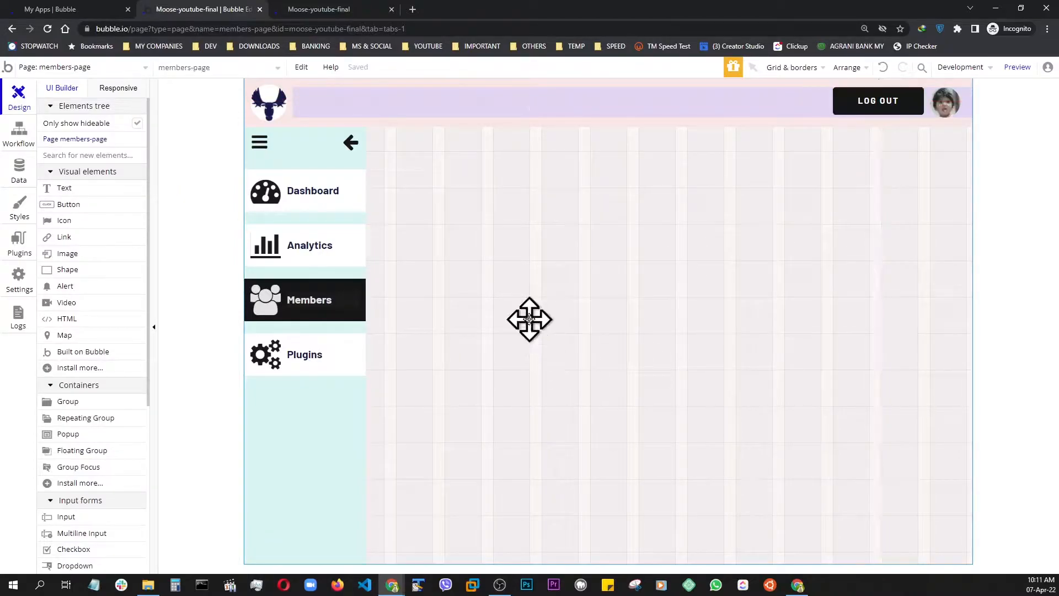
pyautogui.click(68, 401)
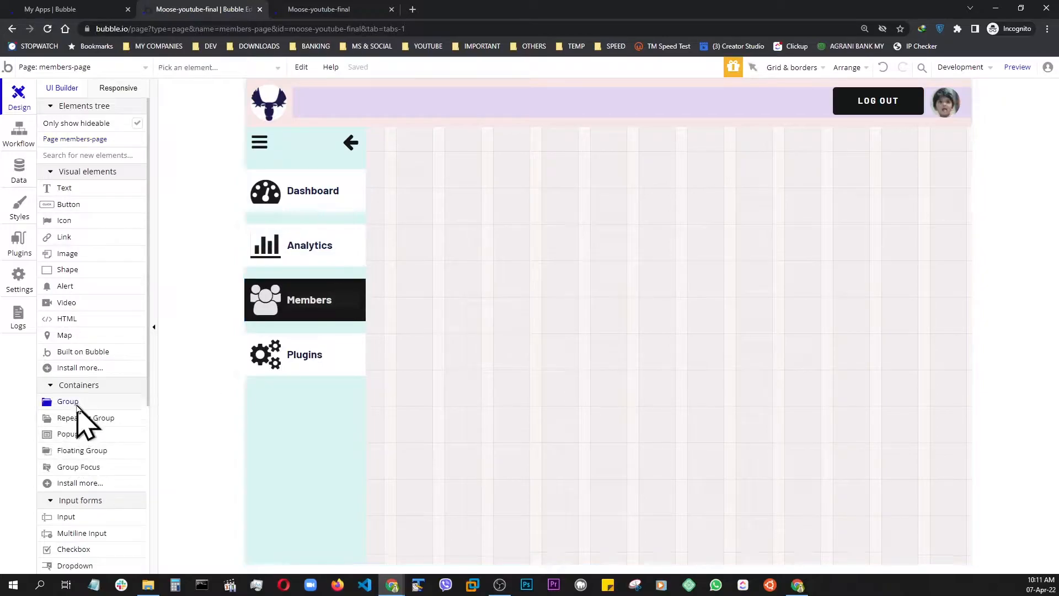
pyautogui.click(508, 251)
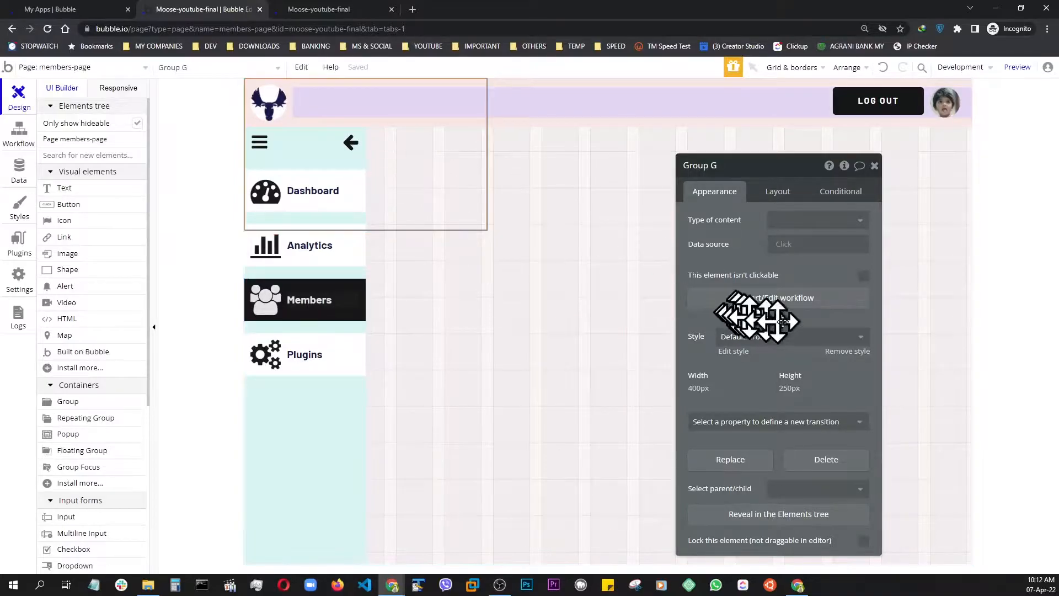
# Remove the new group's predefined style and set its background style to Flat color
pyautogui.click(849, 353)
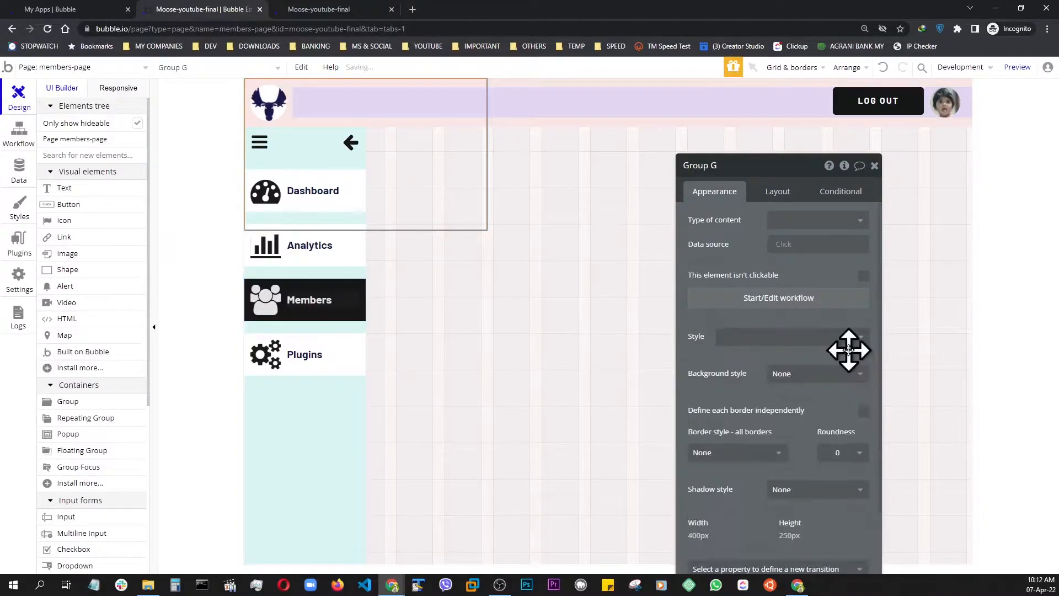
pyautogui.click(795, 374)
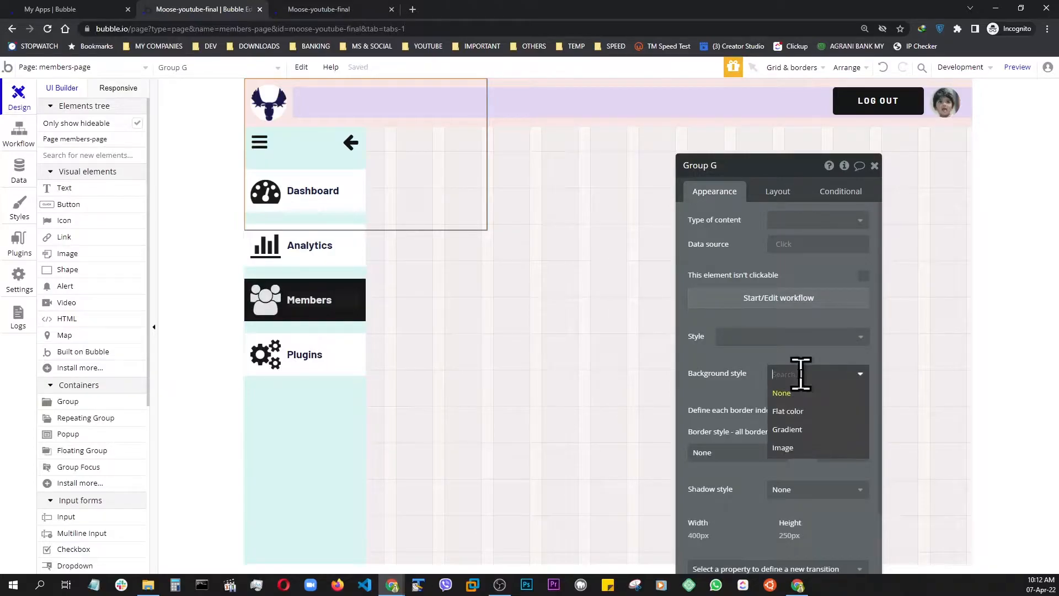
pyautogui.click(789, 412)
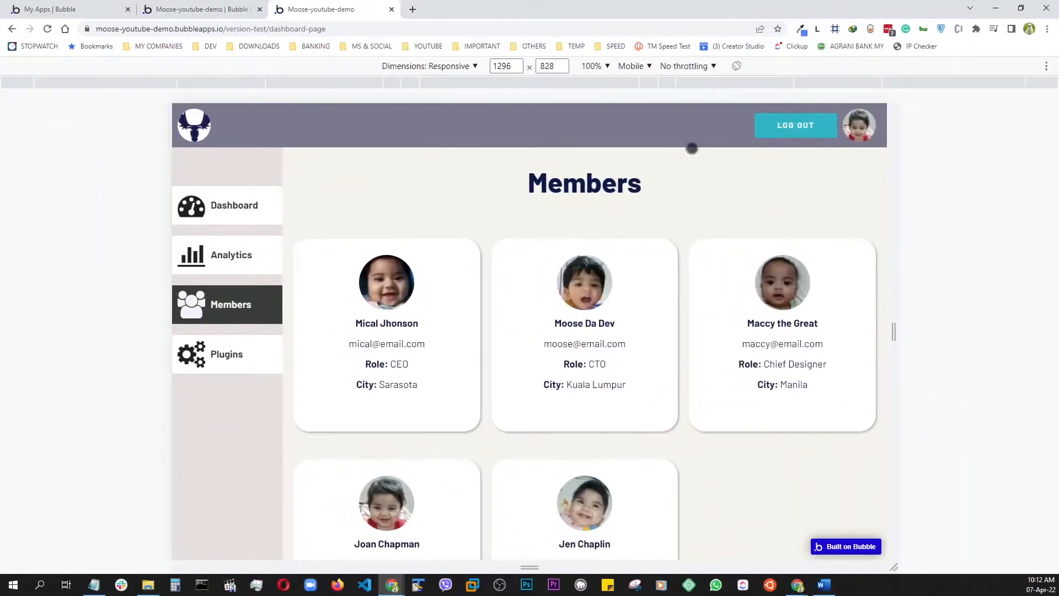
# Try to sample the demo Members page's cream background with the eyedropper while in responsive view
pyautogui.click(802, 30)
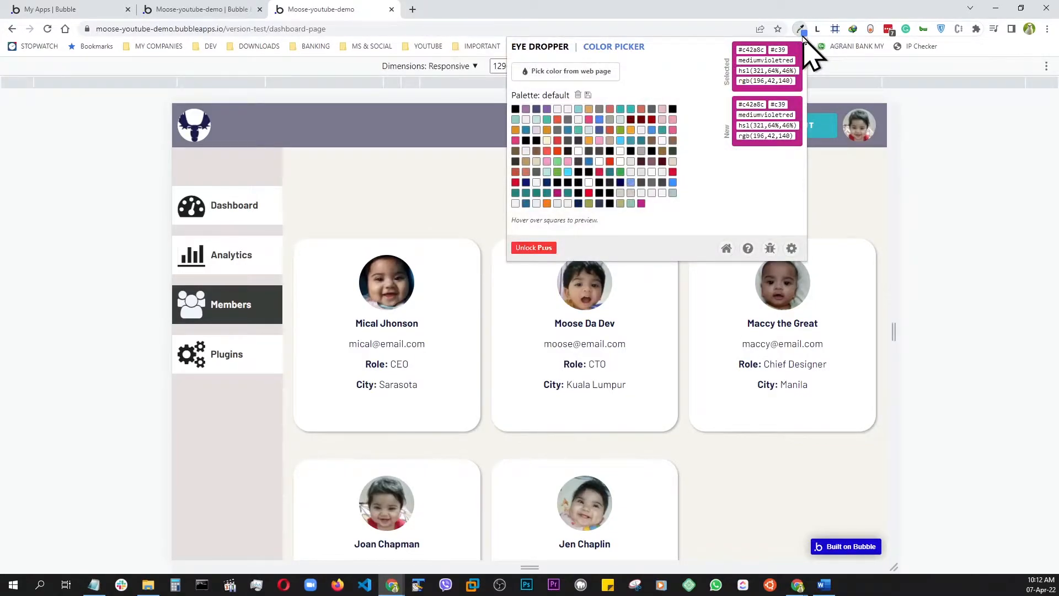
pyautogui.click(578, 75)
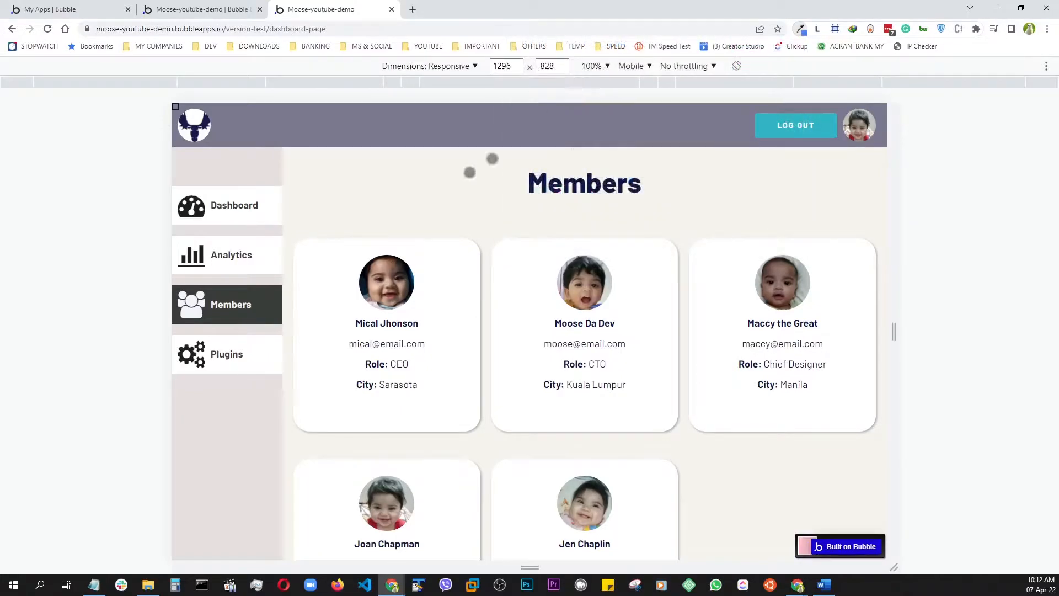
pyautogui.click(411, 184)
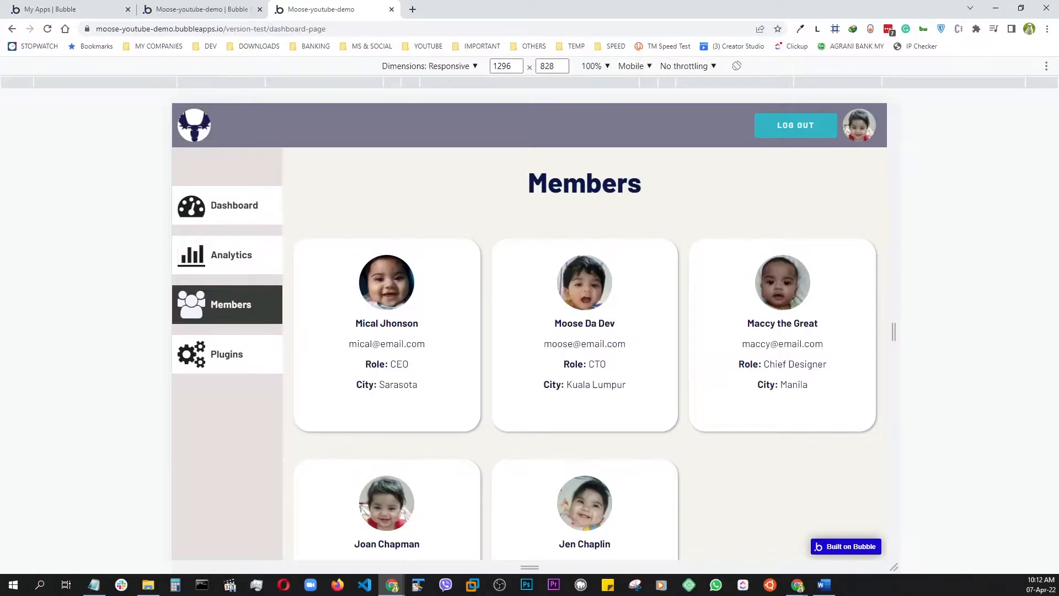
# Exit responsive view, sample the demo Members page's cream background with the eyedropper and copy its hex code #f5f4ed
pyautogui.hotkey('ctrl', 'shift', 'm')
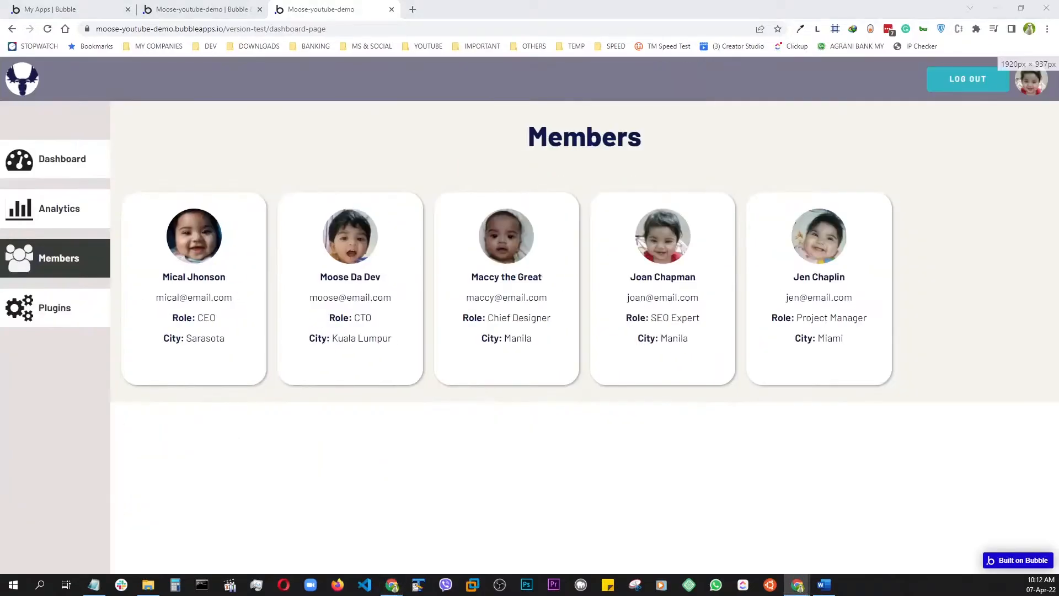
pyautogui.click(800, 29)
pyautogui.click(589, 71)
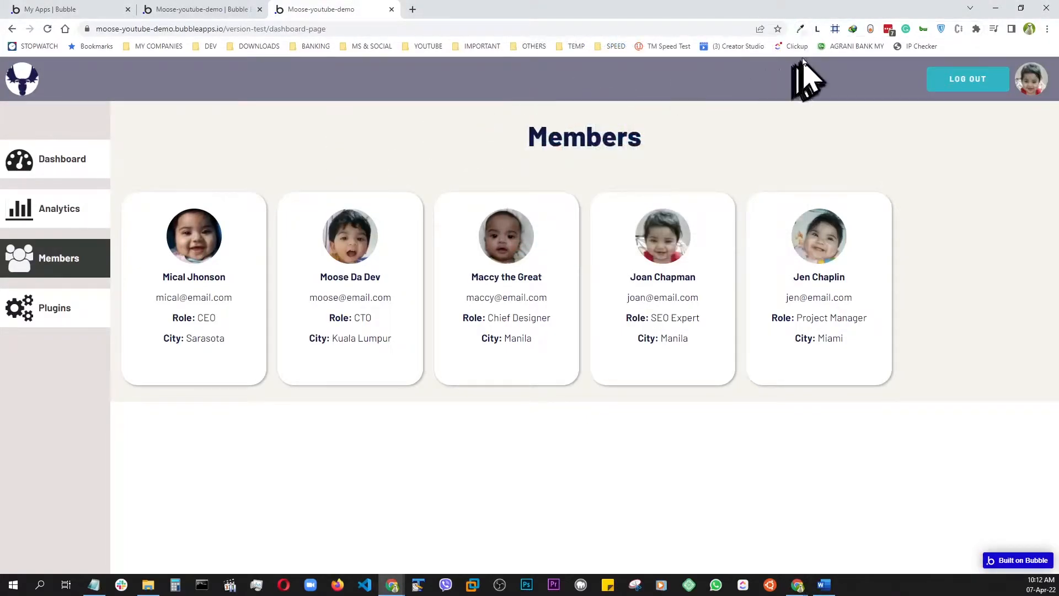
pyautogui.click(800, 29)
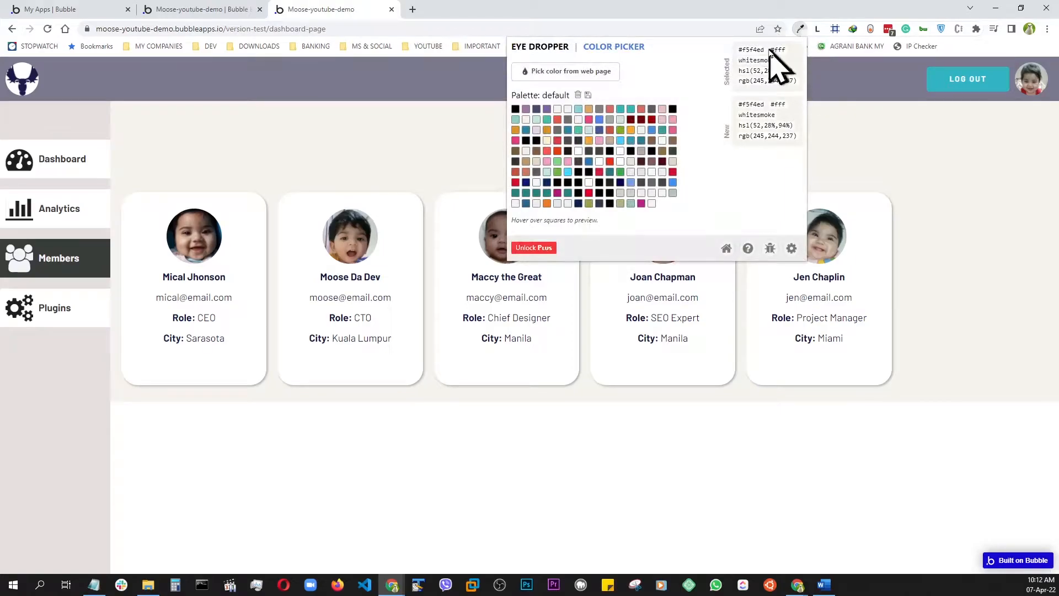
pyautogui.moveTo(750, 49)
pyautogui.mouseDown()
pyautogui.moveTo(745, 61)
pyautogui.moveTo(746, 48)
pyautogui.mouseUp()
pyautogui.rightClick(748, 48)
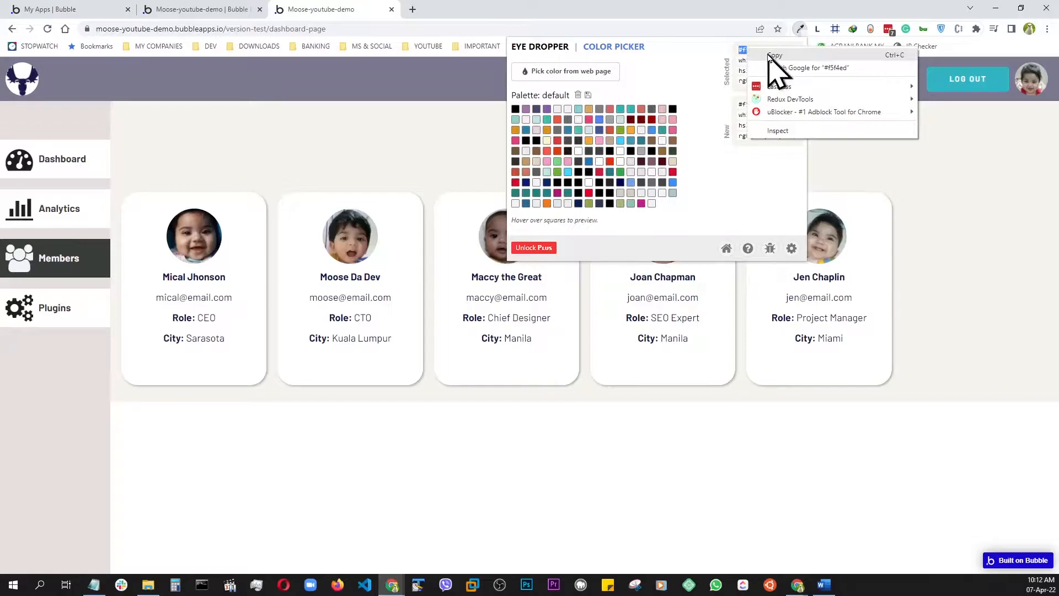
pyautogui.click(772, 54)
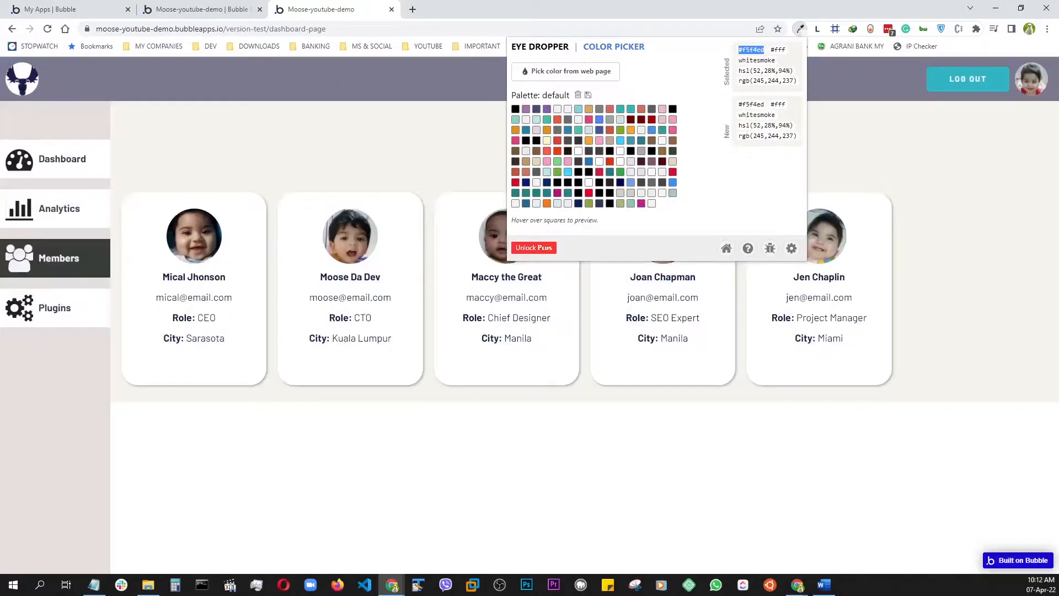
# Return to the members-page editor and set the new group's background color to #F5F4ED
pyautogui.press('F12')
pyautogui.click(964, 160)
pyautogui.press('ctrl+super+Right')
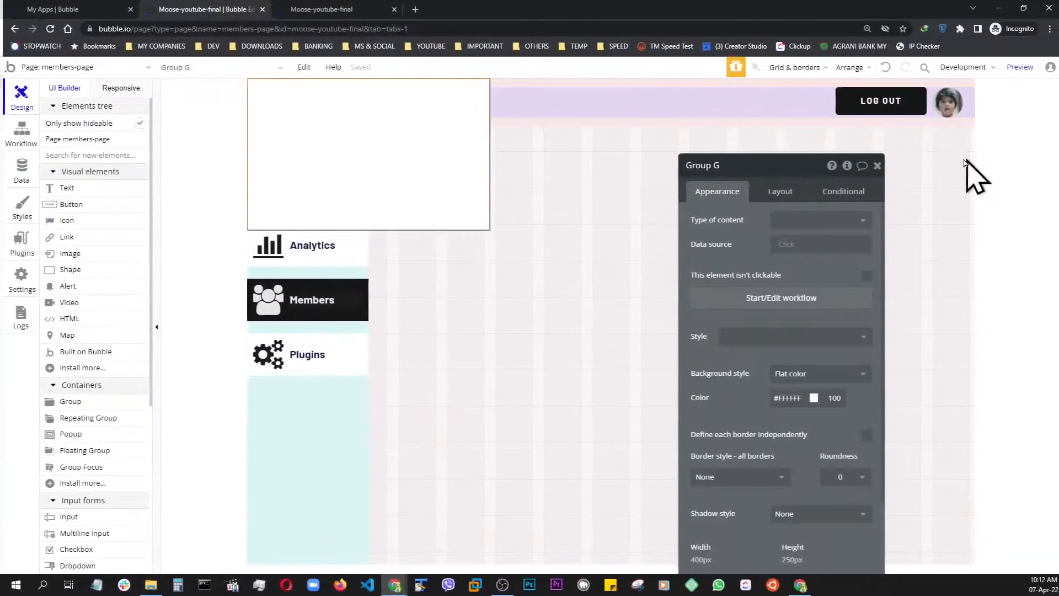
pyautogui.click(809, 398)
pyautogui.press('BackSpace')
pyautogui.press('BackSpace')
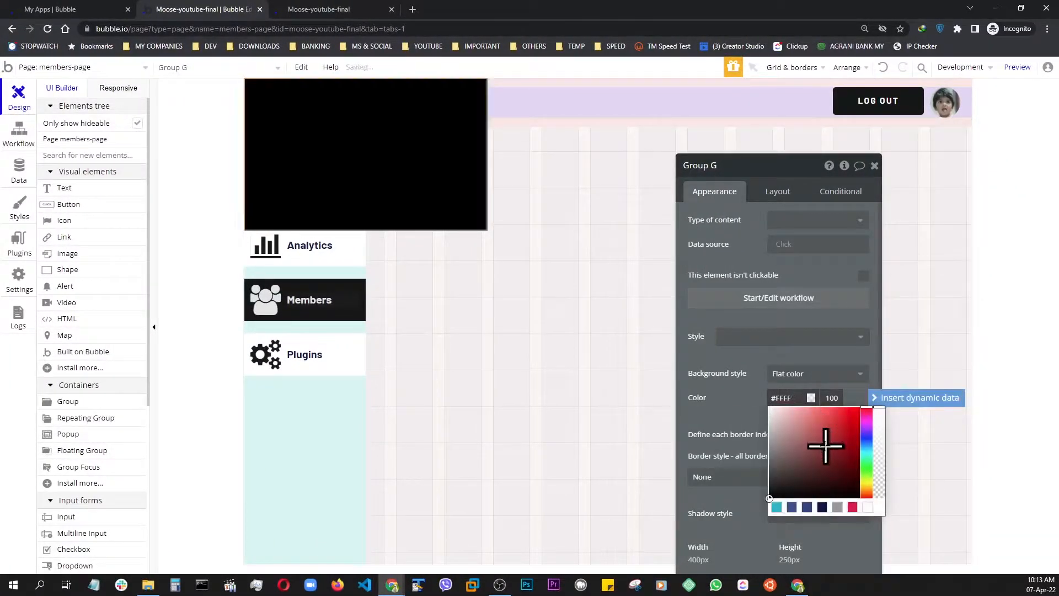
pyautogui.hotkey('ctrl', 'v')
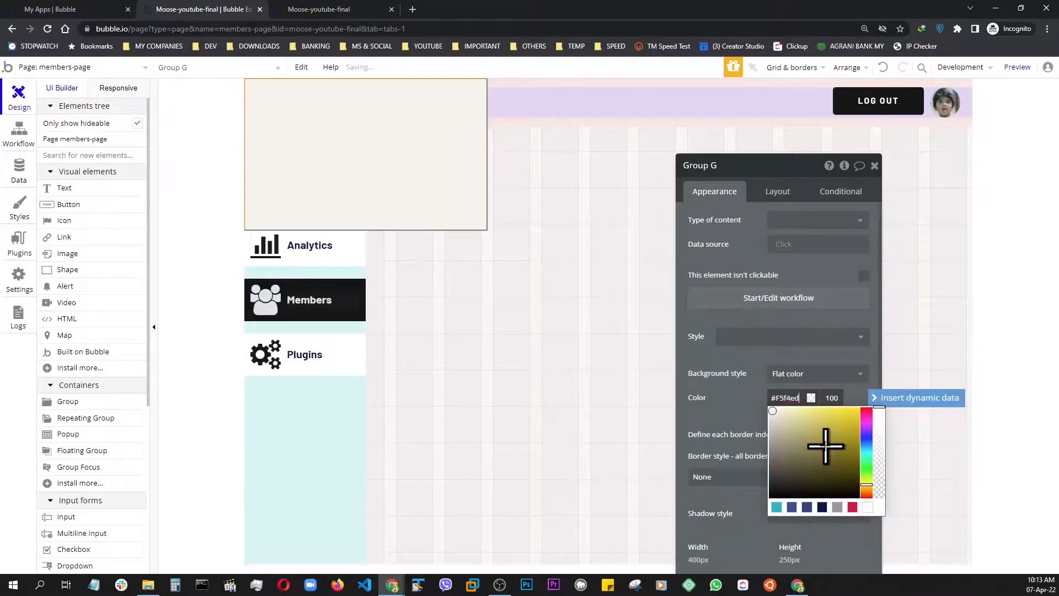
pyautogui.click(753, 408)
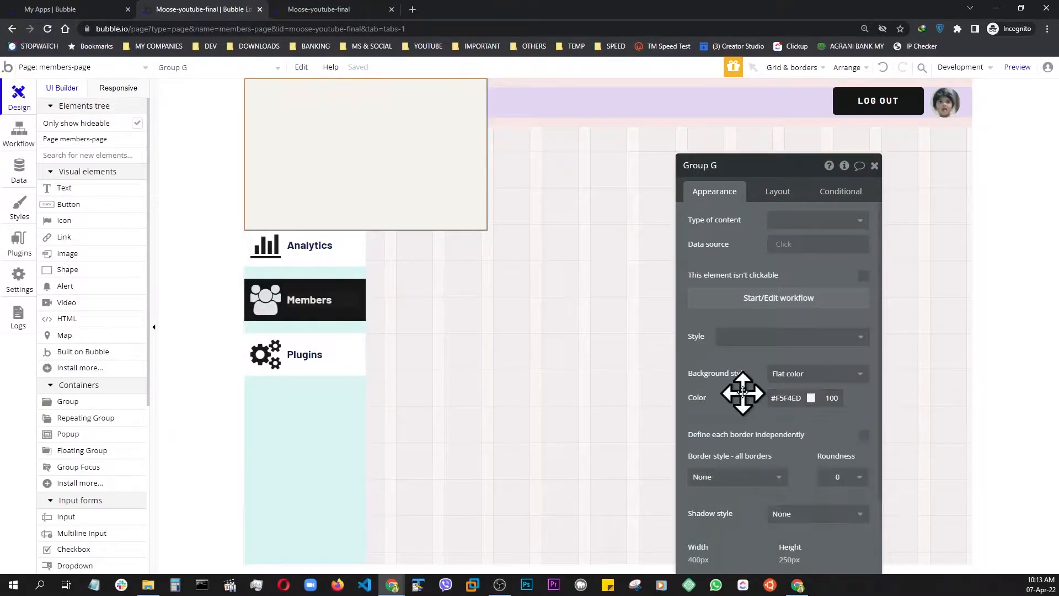
# Rename the new group as Group MAIN CONTAINER
pyautogui.moveTo(771, 182); pyautogui.dragTo(735, 124)
pyautogui.click(696, 103)
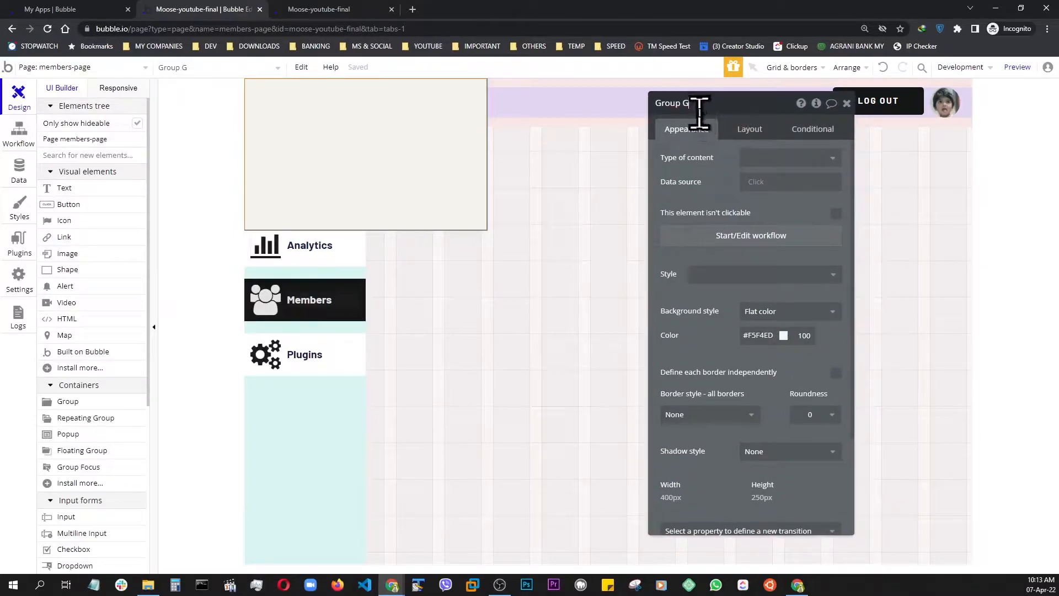
pyautogui.press('BackSpace')
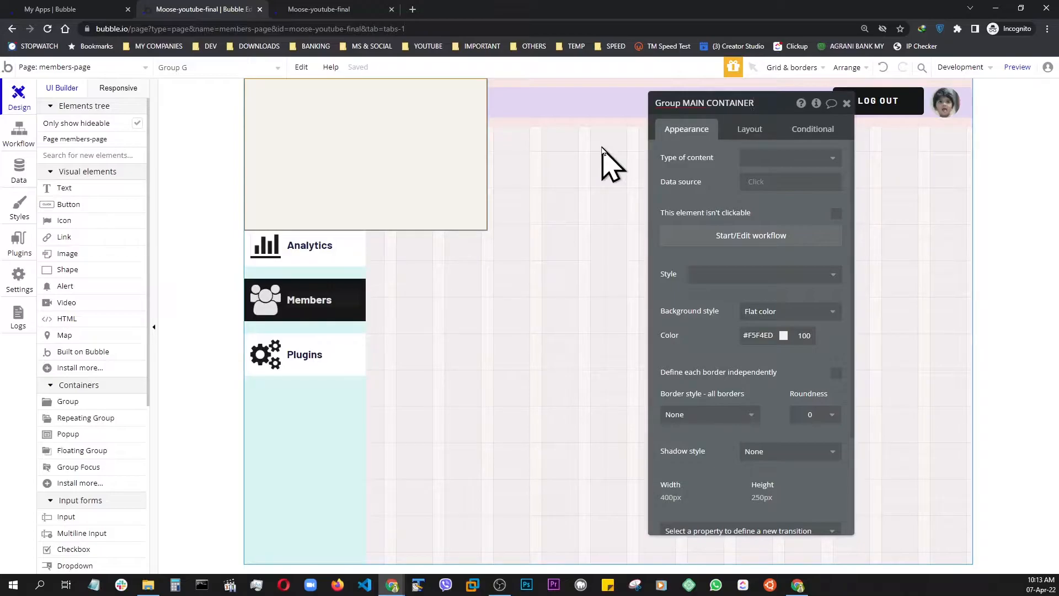
# Set the container layout of Group MAIN CONTAINER to Column
pyautogui.click(750, 131)
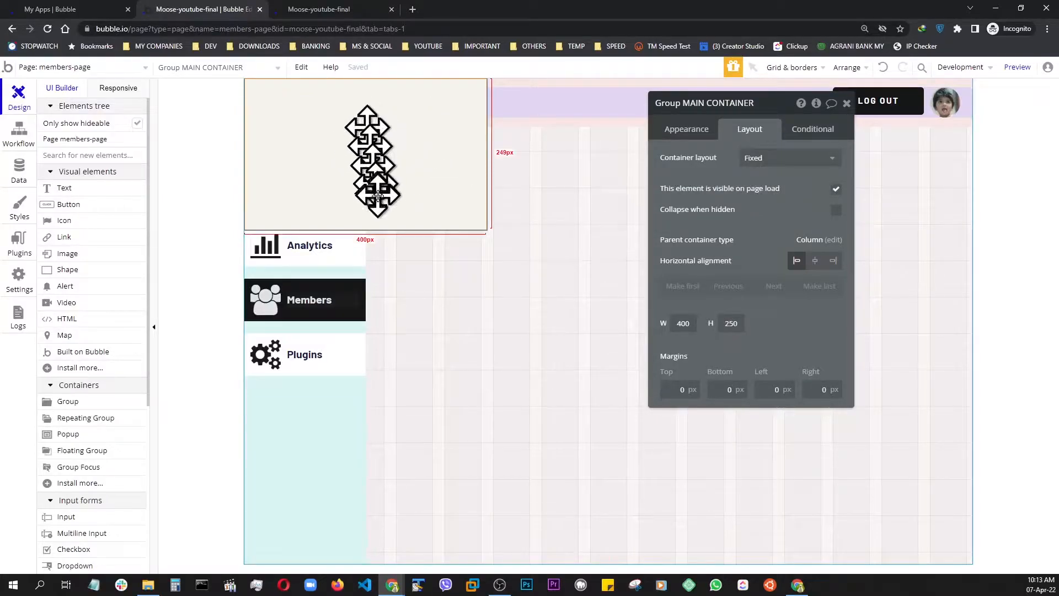
pyautogui.click(764, 160)
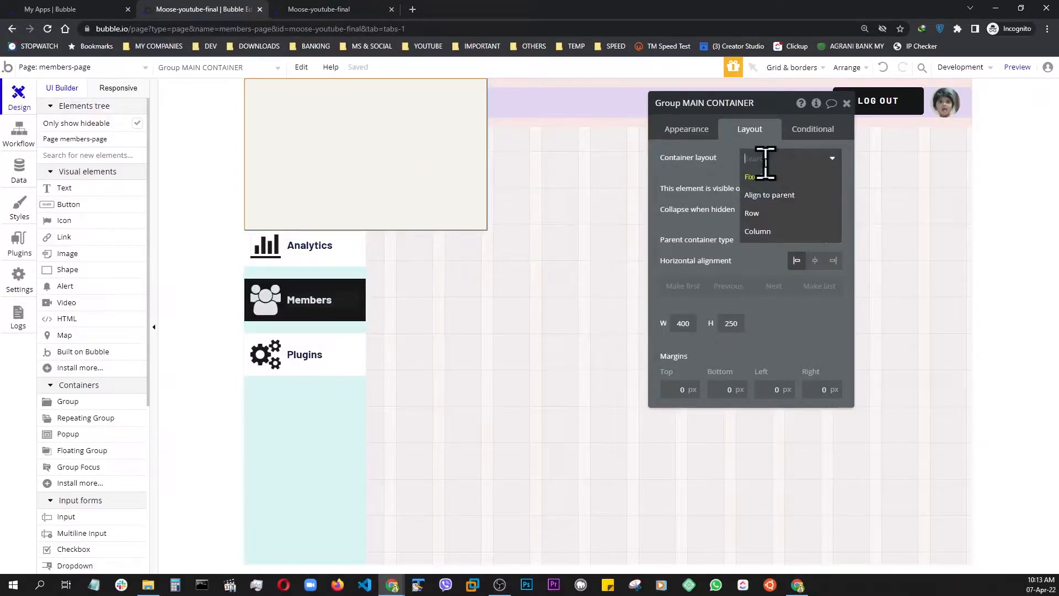
pyautogui.click(769, 233)
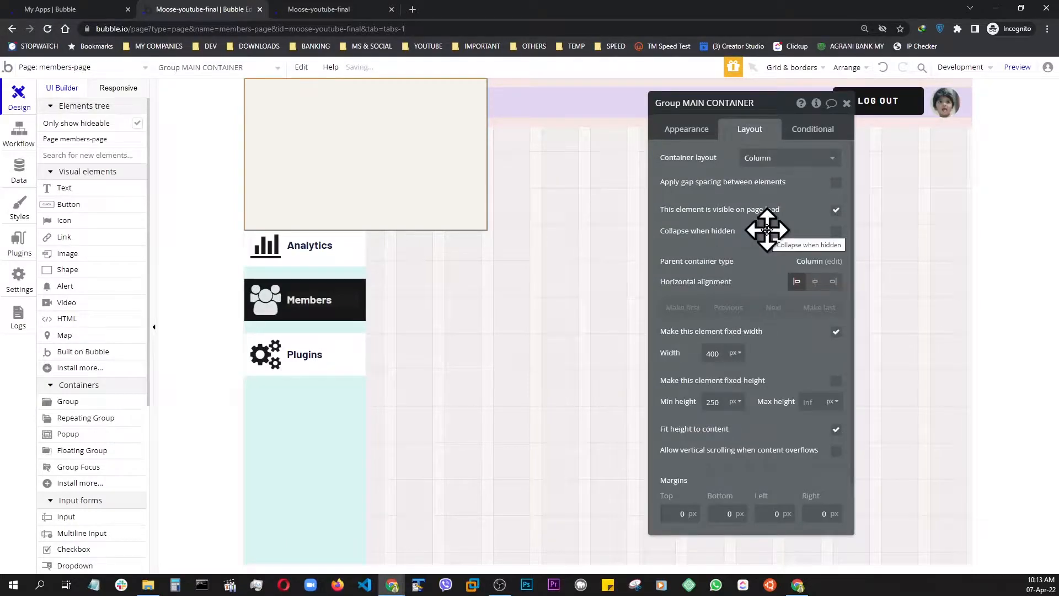
# Set the top margin of Group MAIN CONTAINER to 80 px and its left margin to 200 px
pyautogui.click(680, 512)
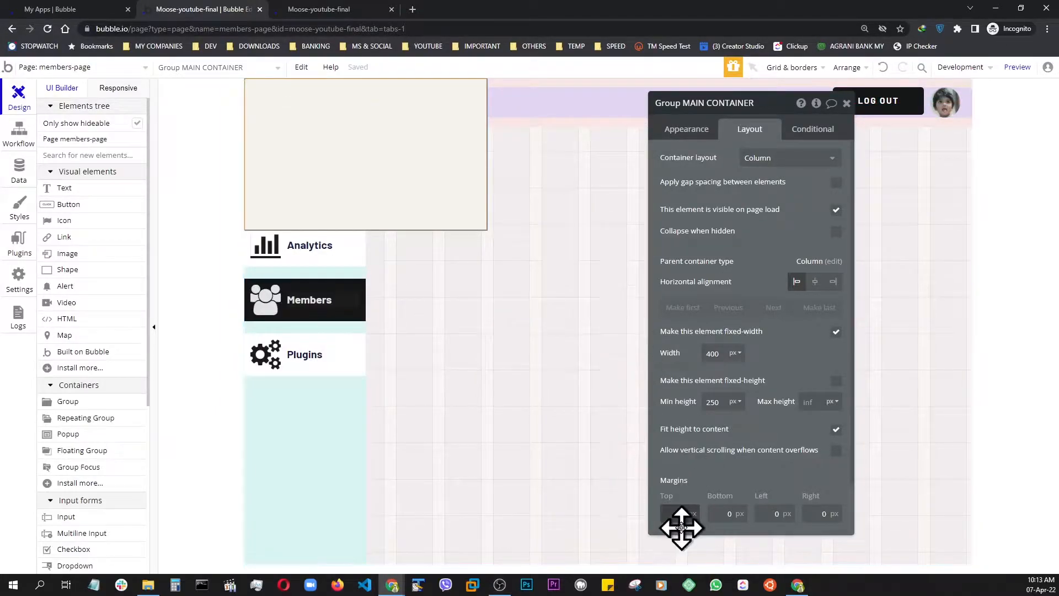
pyautogui.click(673, 514)
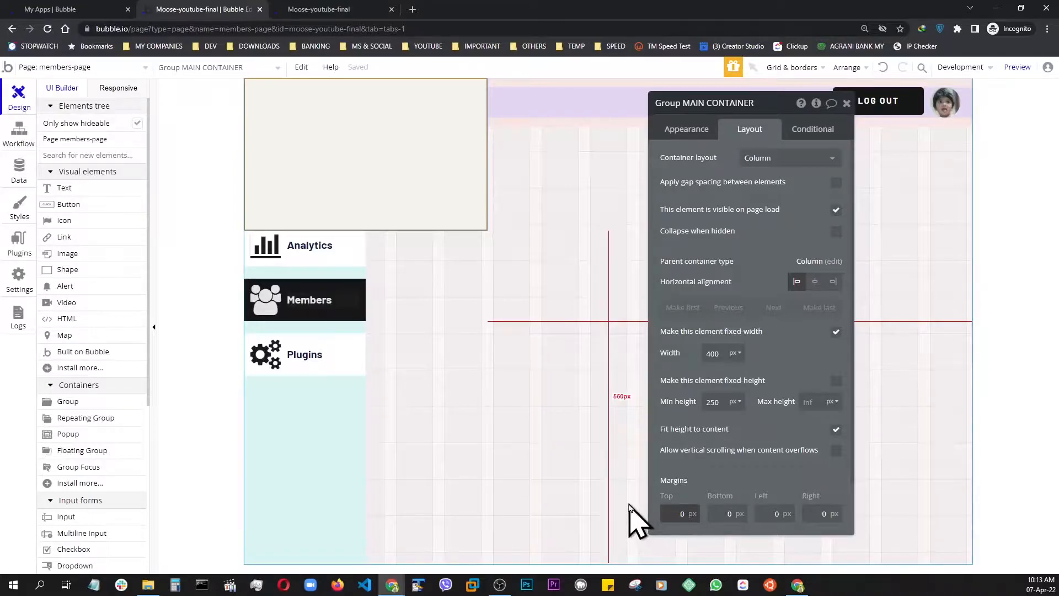
pyautogui.write('8')
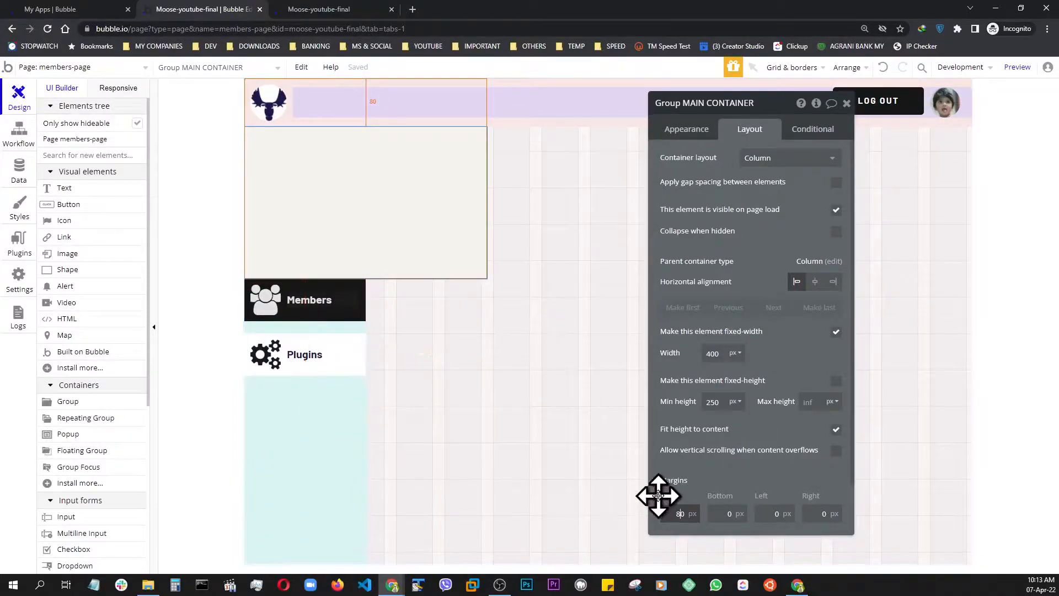
pyautogui.click(769, 514)
pyautogui.write('2')
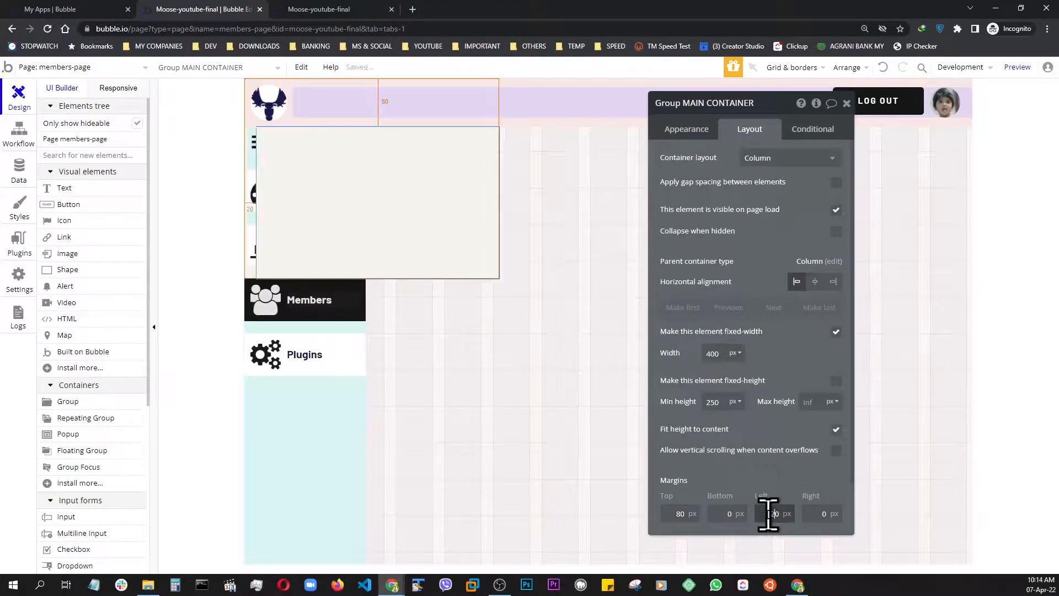
pyautogui.write('0')
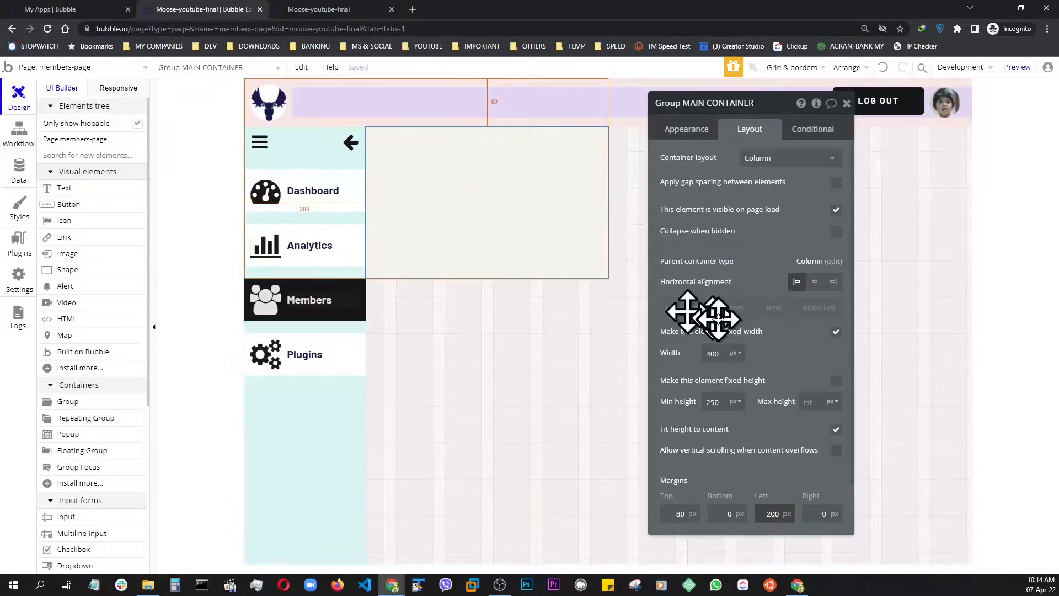
# Remove the fixed width from Group MAIN CONTAINER and set its minimum height to 450 px
pyautogui.click(837, 333)
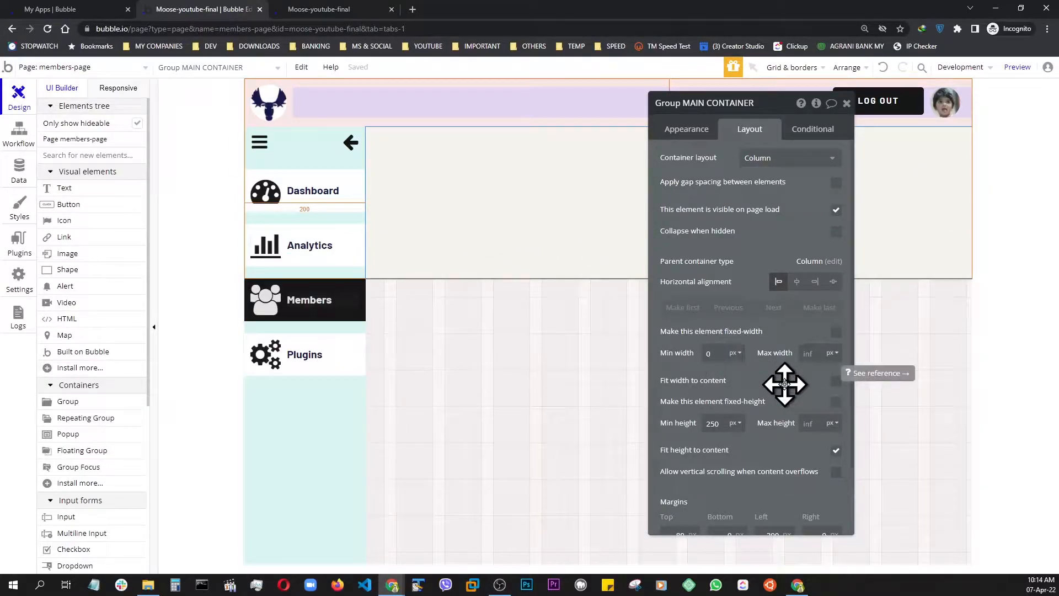
pyautogui.click(785, 384)
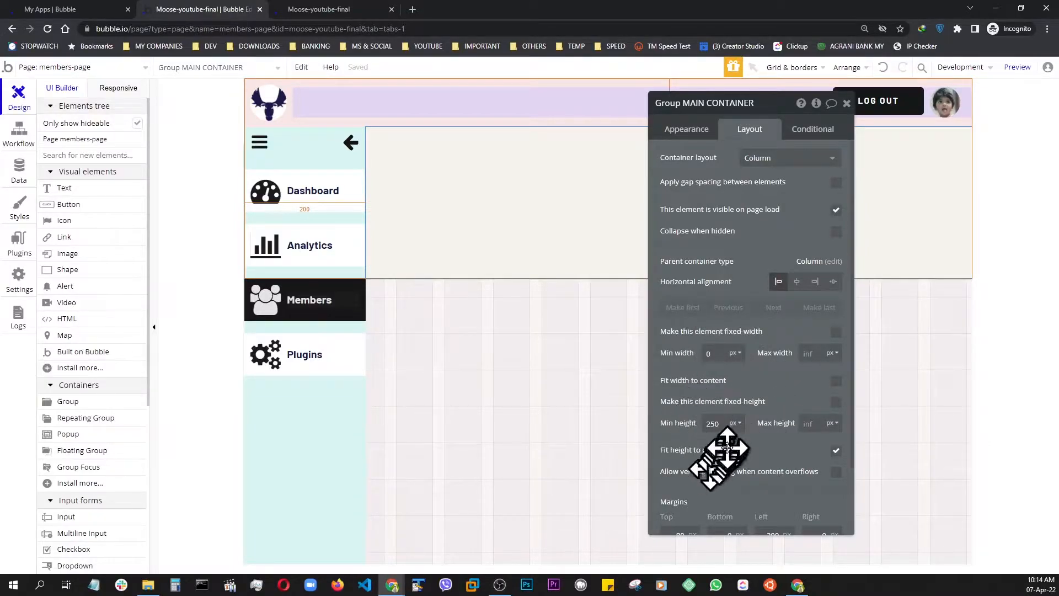
pyautogui.click(709, 424)
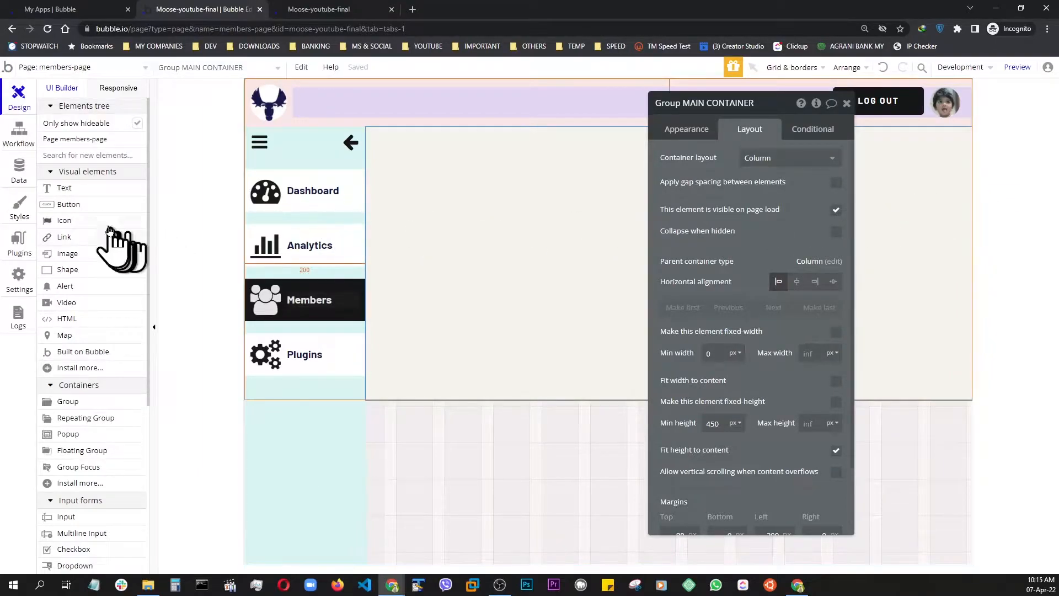
# Add a text element inside Group MAIN CONTAINER with the H1 Heading - Dark style and the text Members
pyautogui.click(77, 190)
pyautogui.click(599, 221)
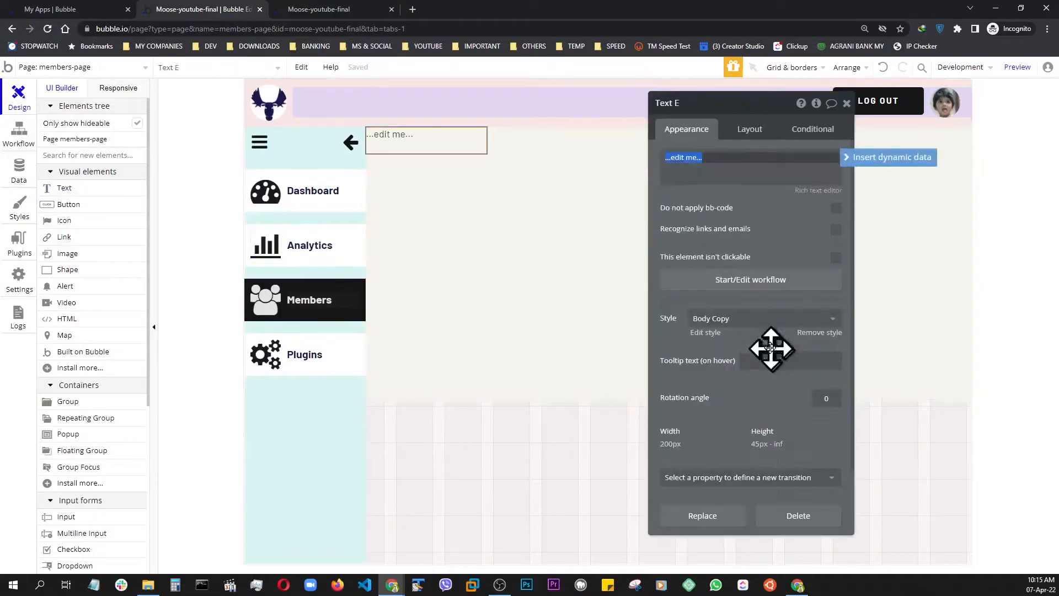
pyautogui.click(752, 320)
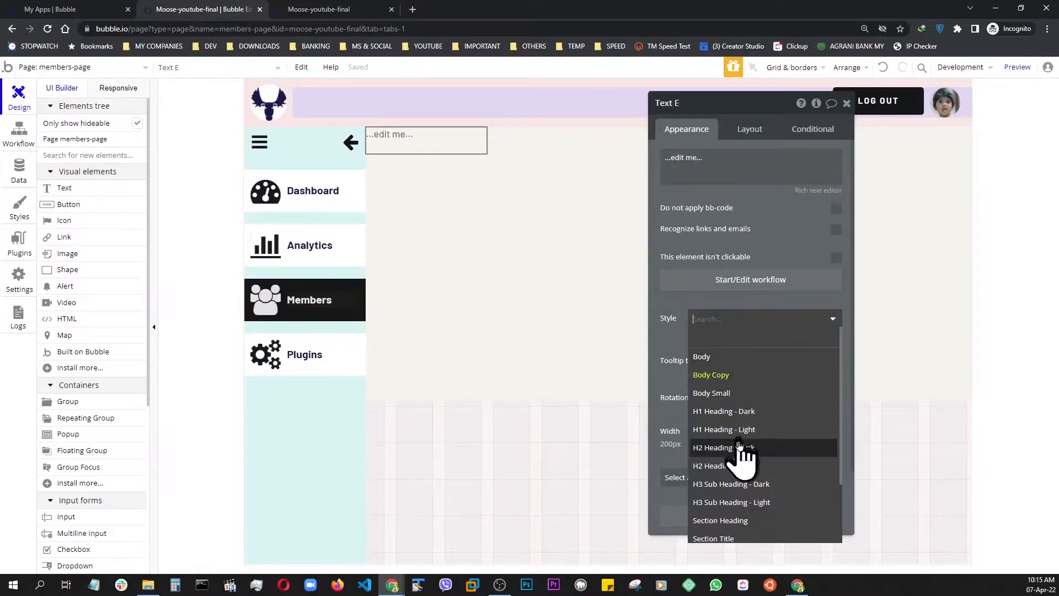
pyautogui.click(737, 414)
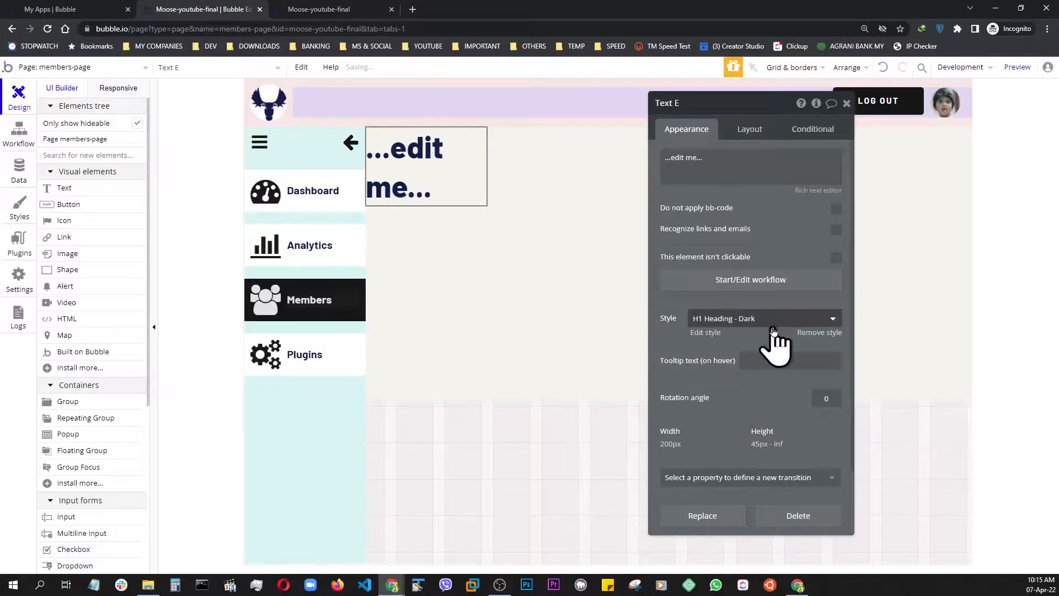
pyautogui.tripleClick(699, 157)
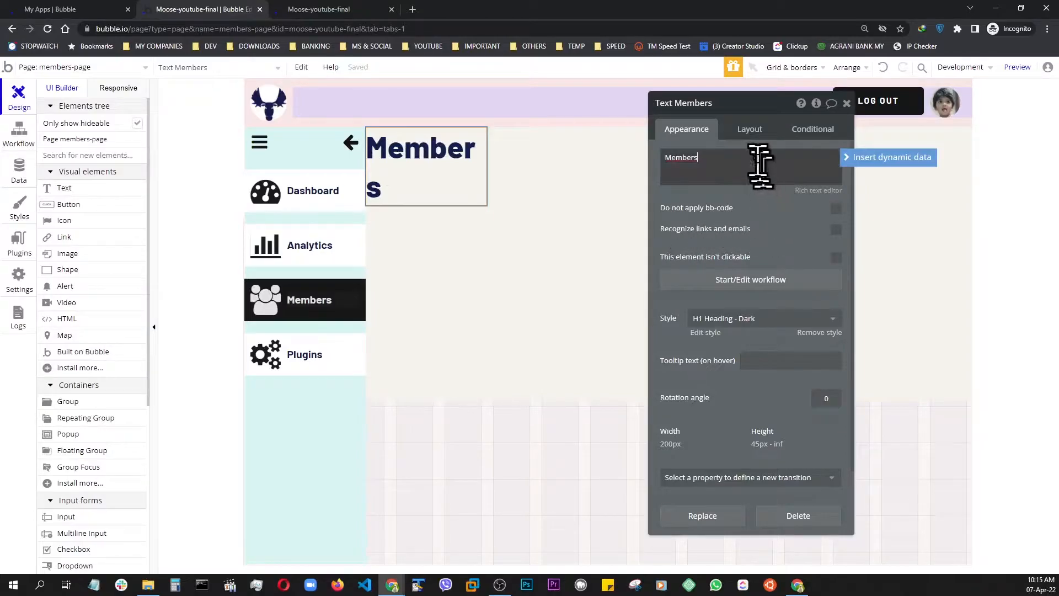
# Remove the fixed width from the Members heading and set its minimum height to 0 px
pyautogui.click(750, 128)
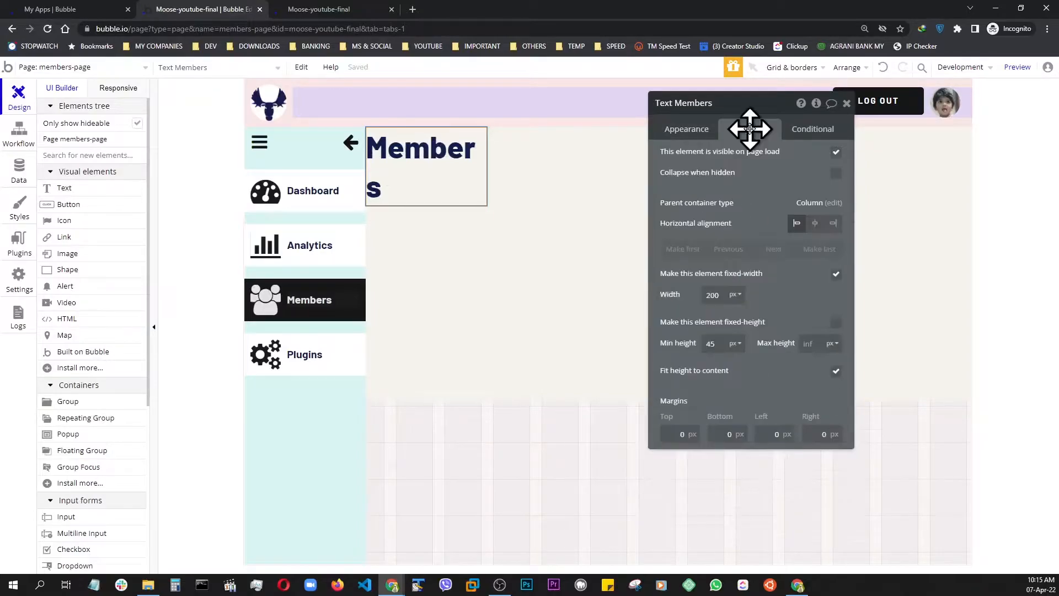
pyautogui.click(836, 275)
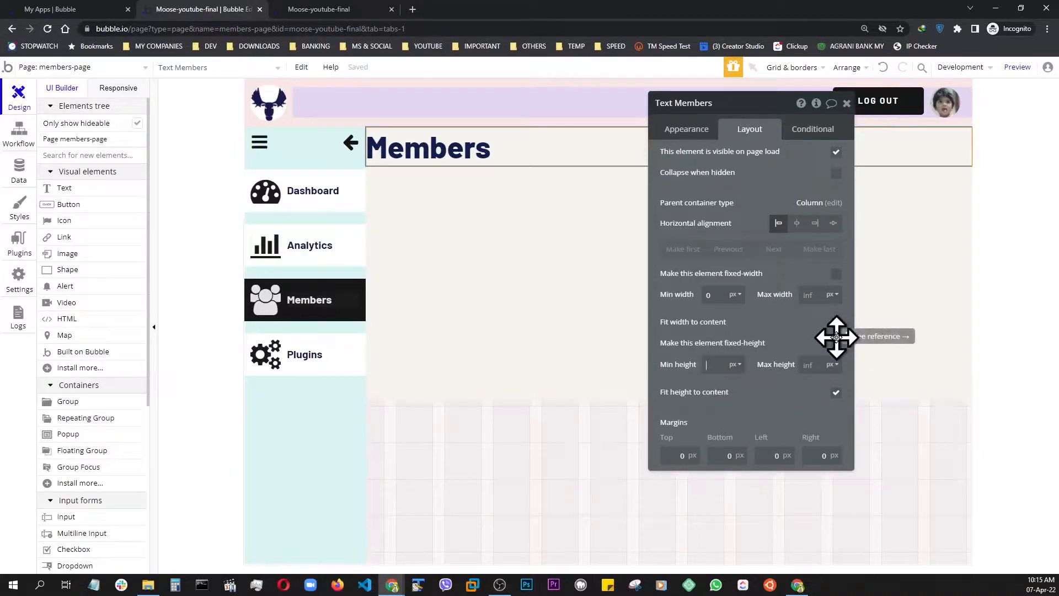
pyautogui.write('0')
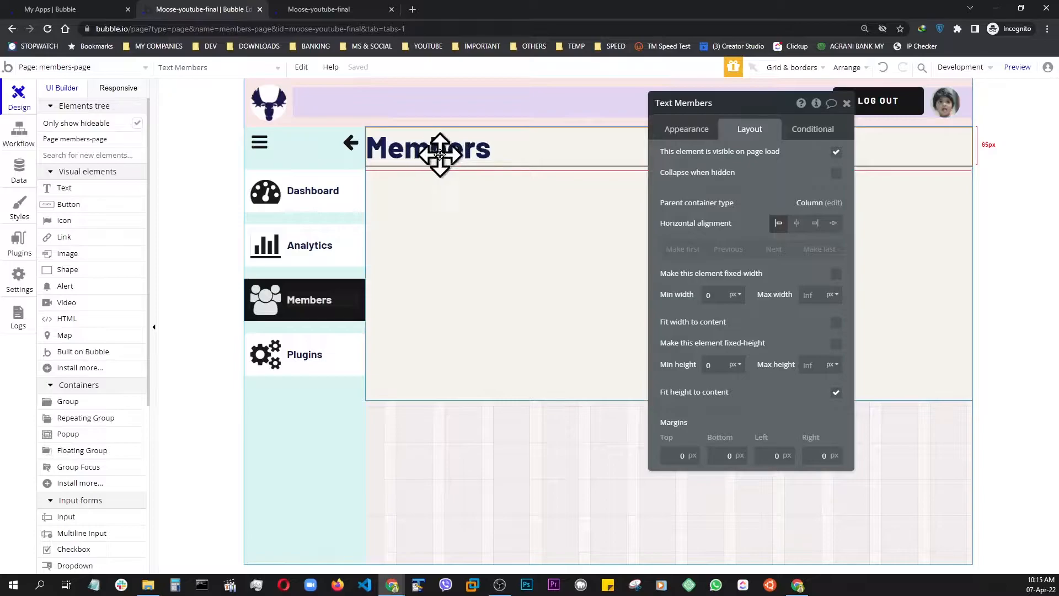
# Detach the Members heading from its style and center its text horizontally
pyautogui.click(687, 130)
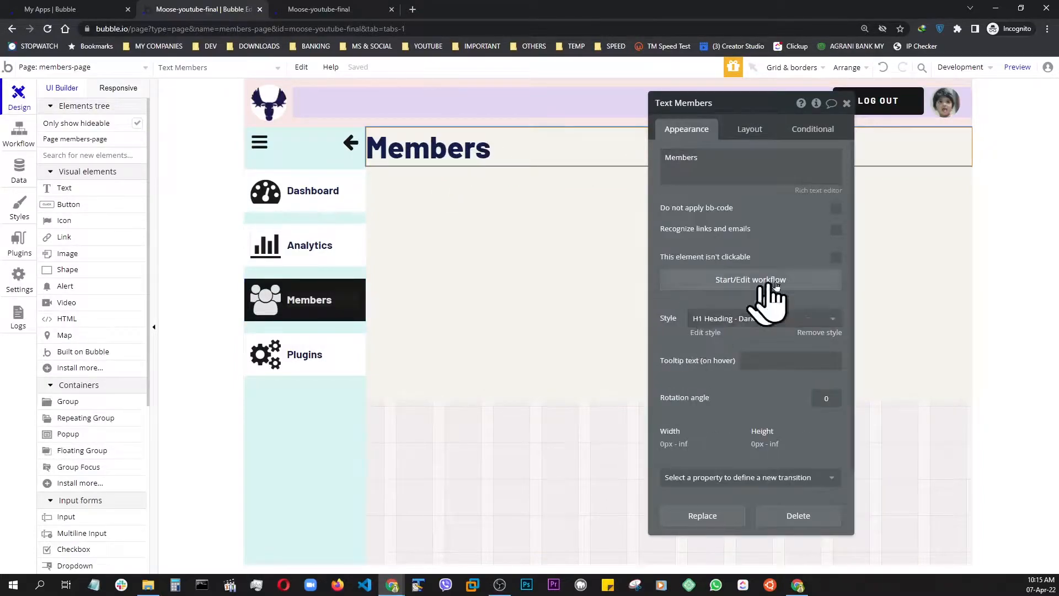
pyautogui.click(814, 334)
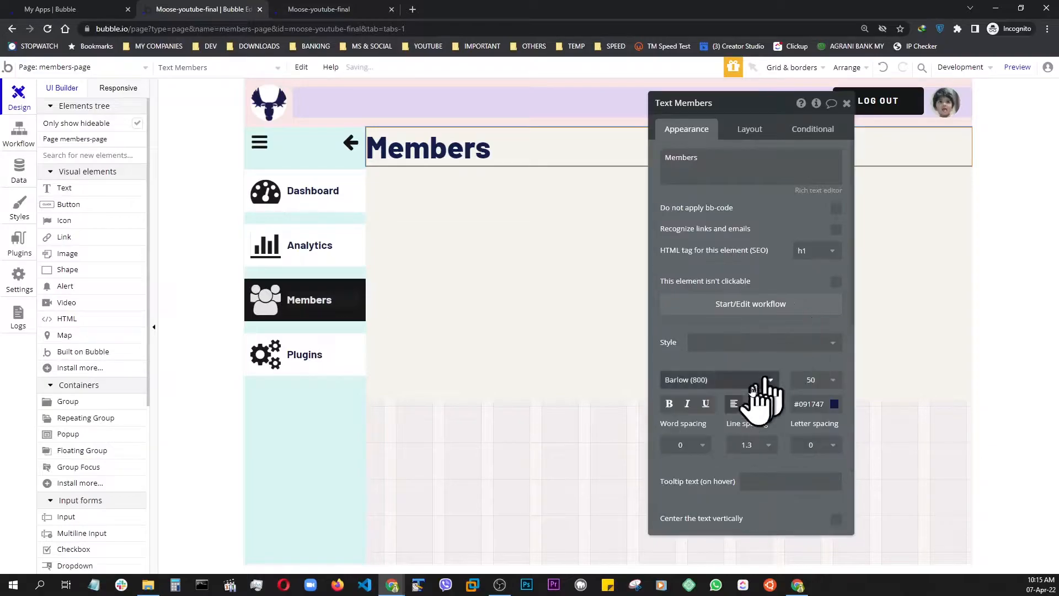
pyautogui.click(752, 404)
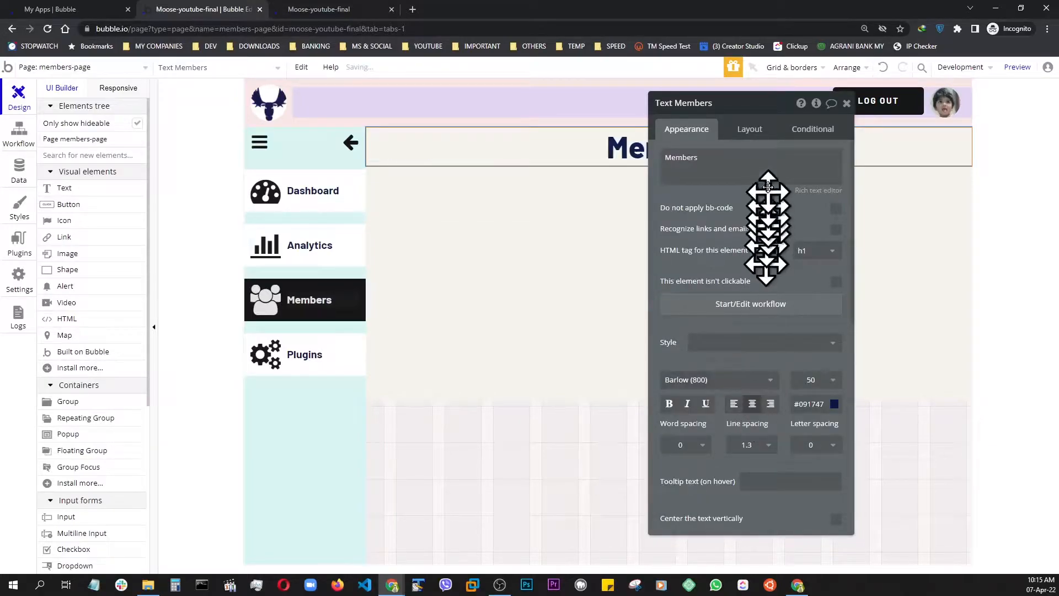
# Set the Members heading's top margin to 50 px and preview the page
pyautogui.moveTo(765, 105); pyautogui.dragTo(278, 121)
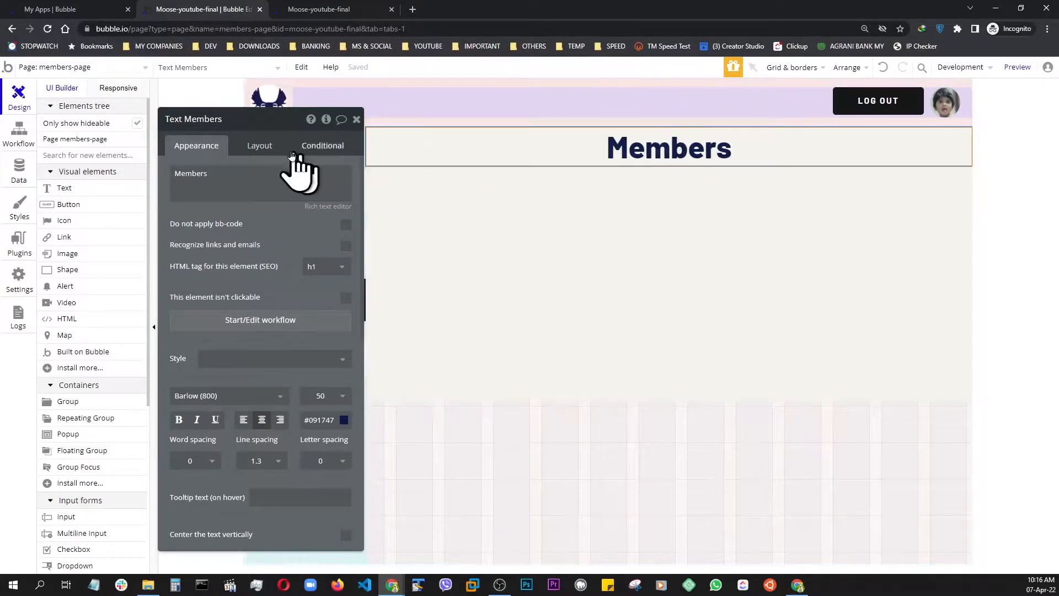
pyautogui.click(257, 150)
pyautogui.click(179, 472)
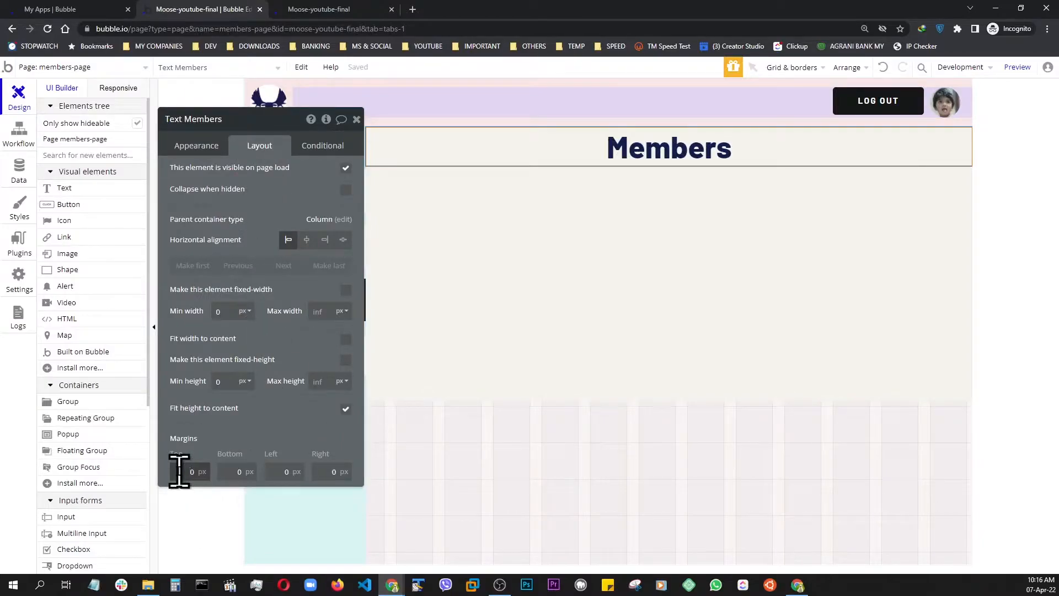
pyautogui.write('5')
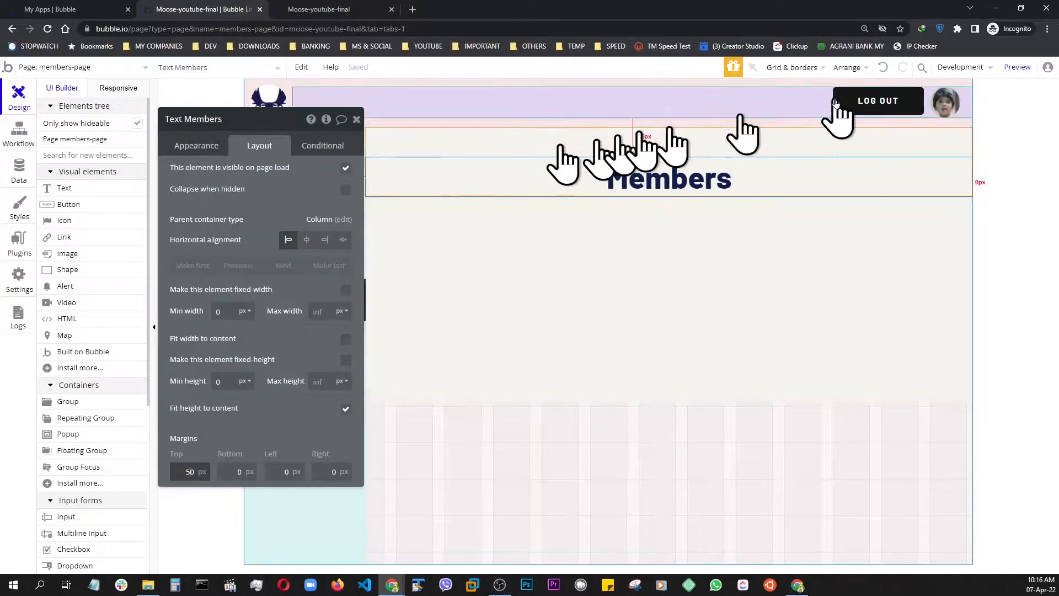
pyautogui.click(1017, 67)
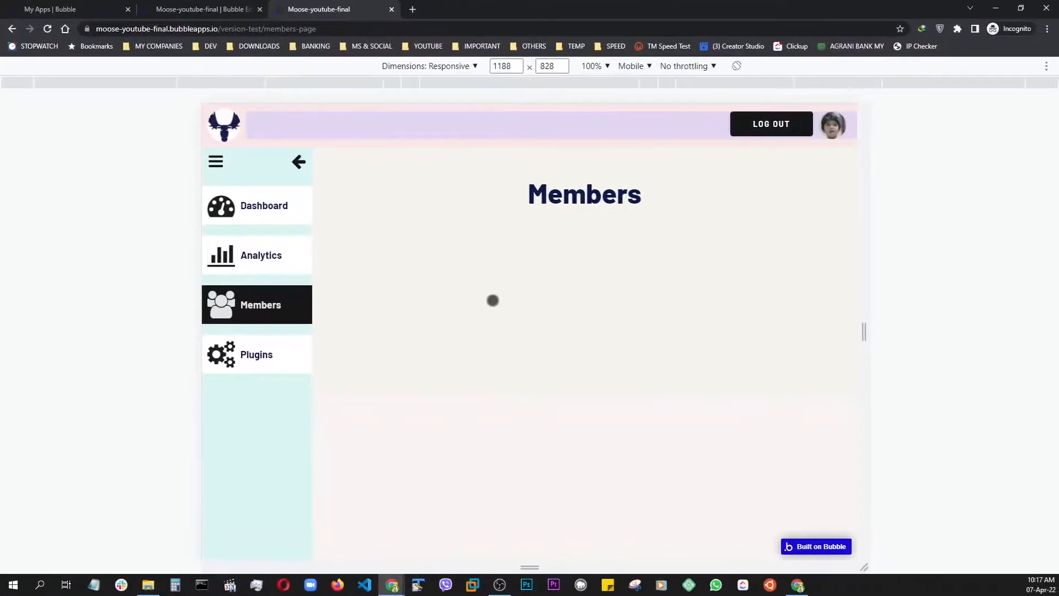
# Return to the editor and delete the "User's own data" privacy rule from the User data type
pyautogui.click(224, 11)
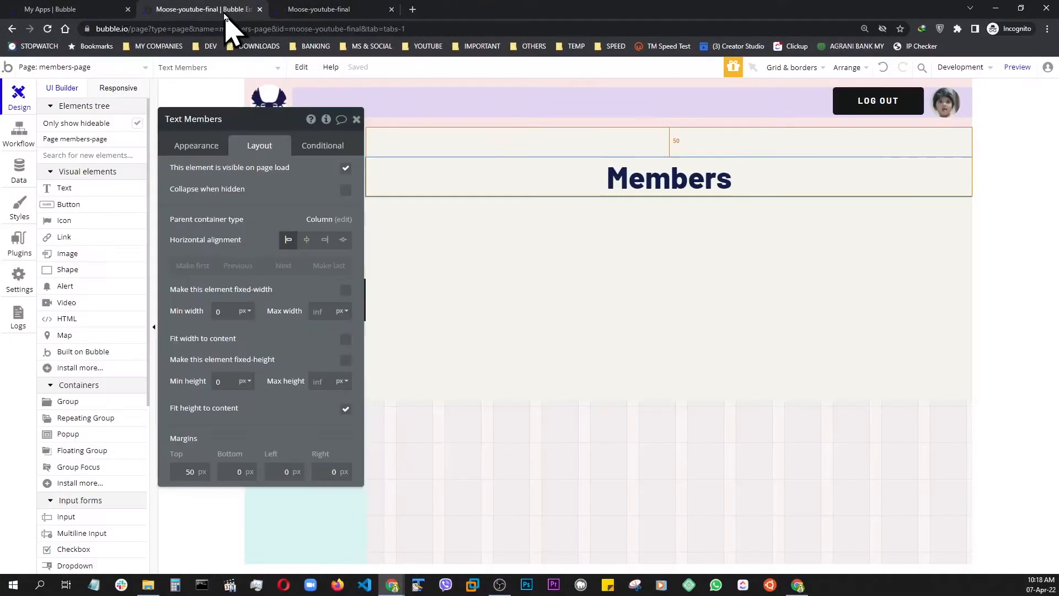
pyautogui.click(15, 176)
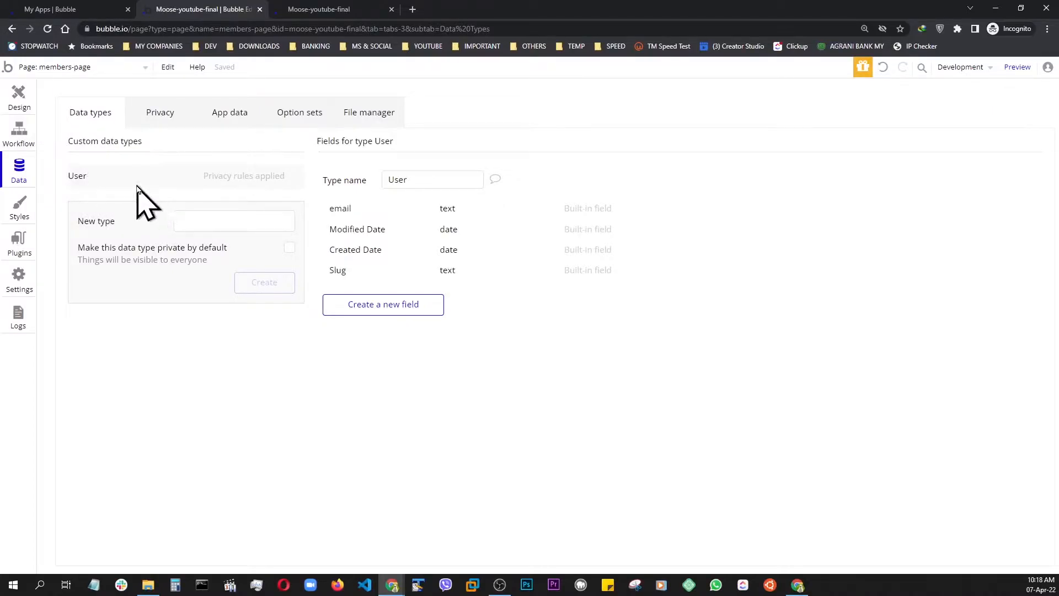
pyautogui.click(244, 182)
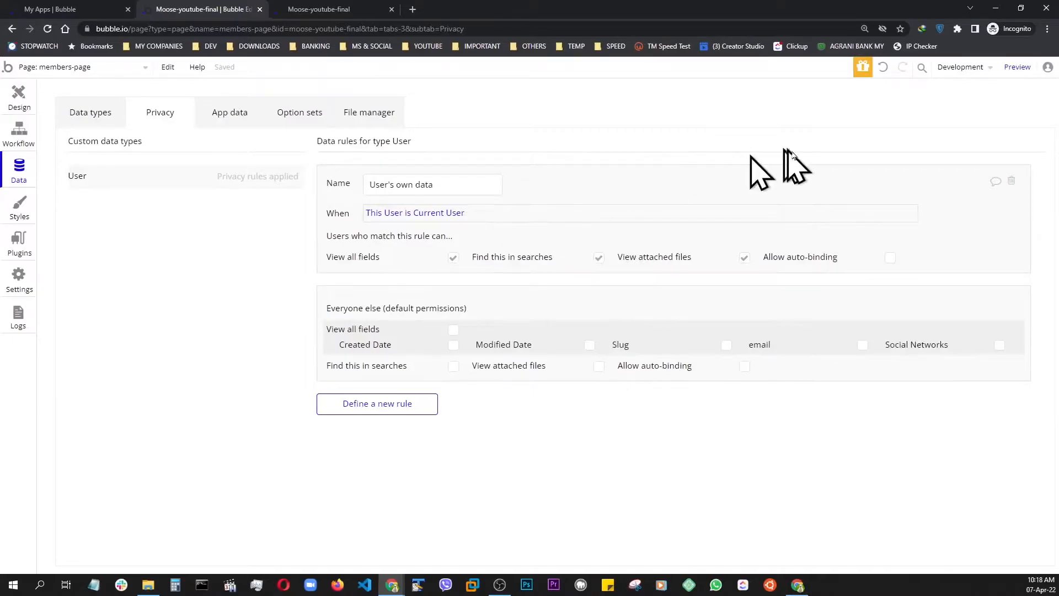
pyautogui.click(1013, 183)
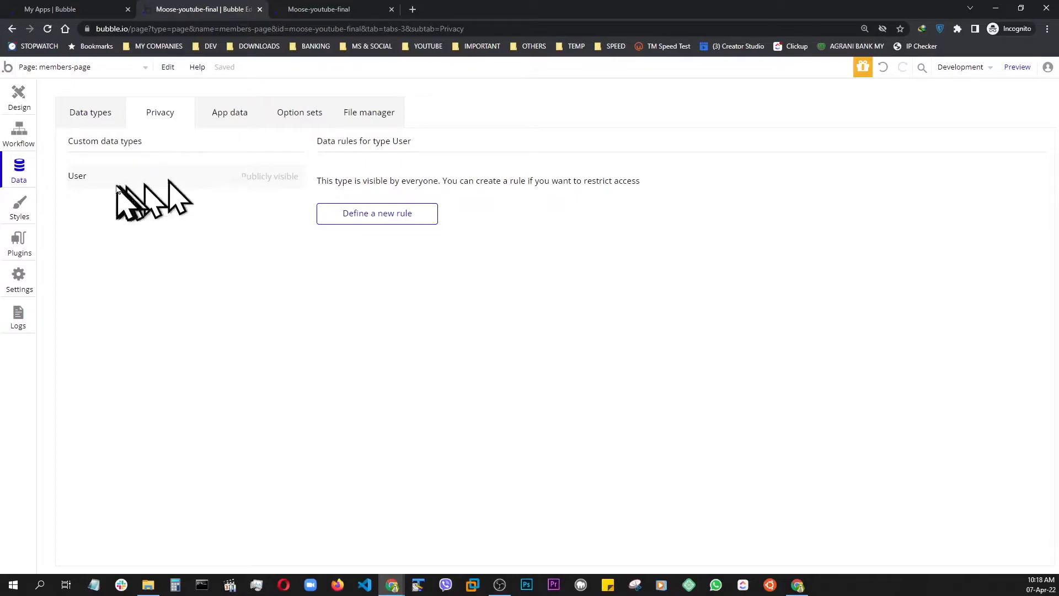
# Create a field called name of type text on the User data type
pyautogui.click(98, 116)
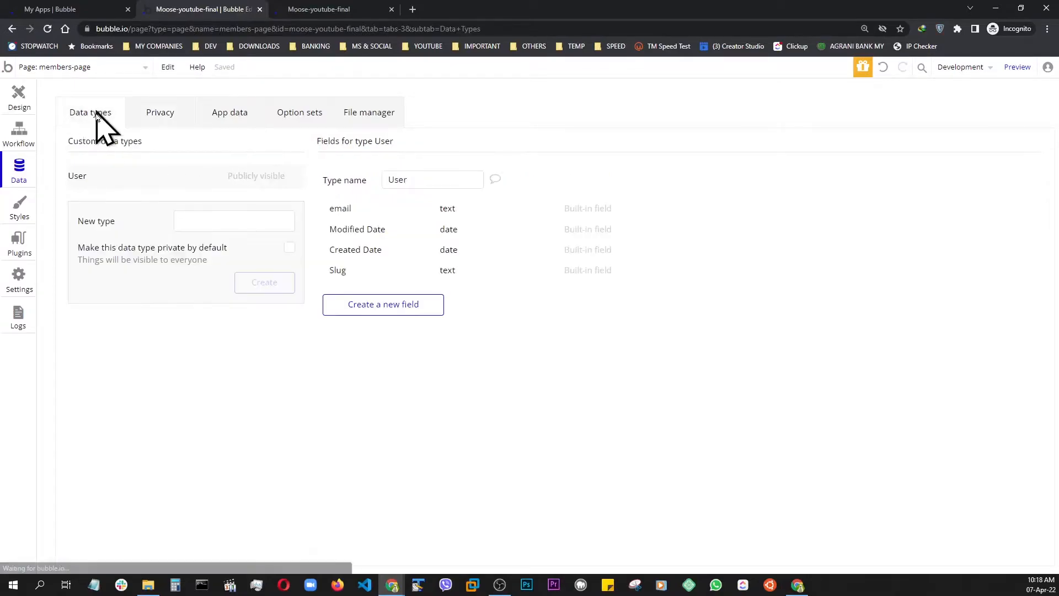
pyautogui.click(378, 313)
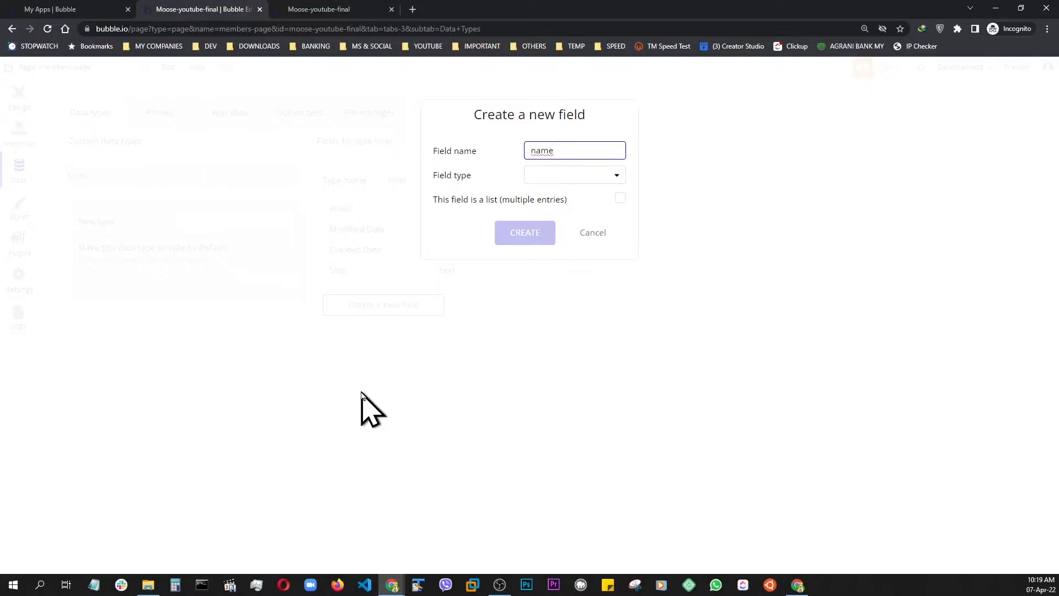
pyautogui.click(568, 175)
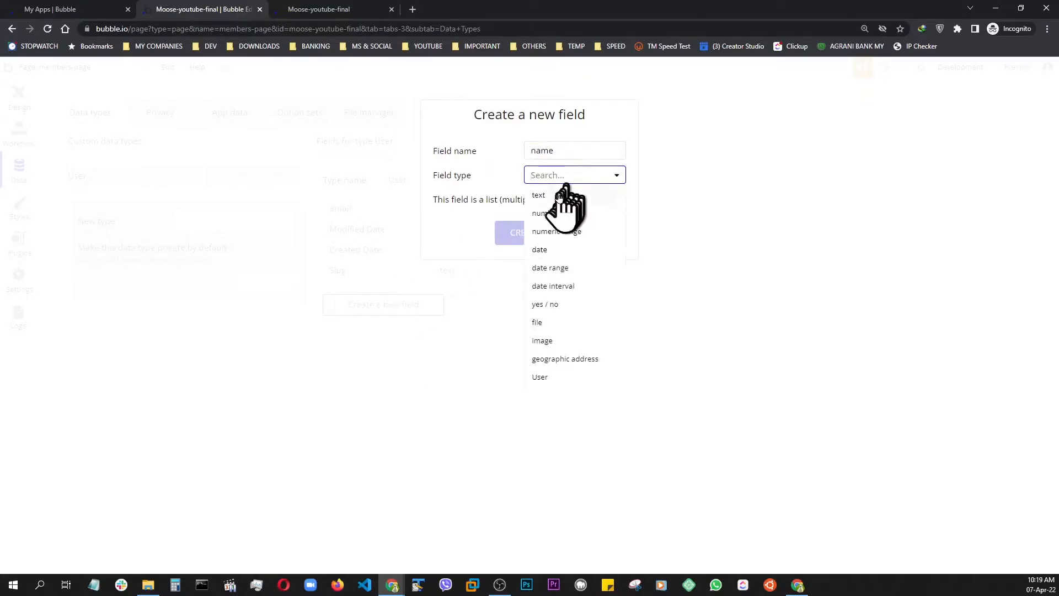
pyautogui.click(561, 194)
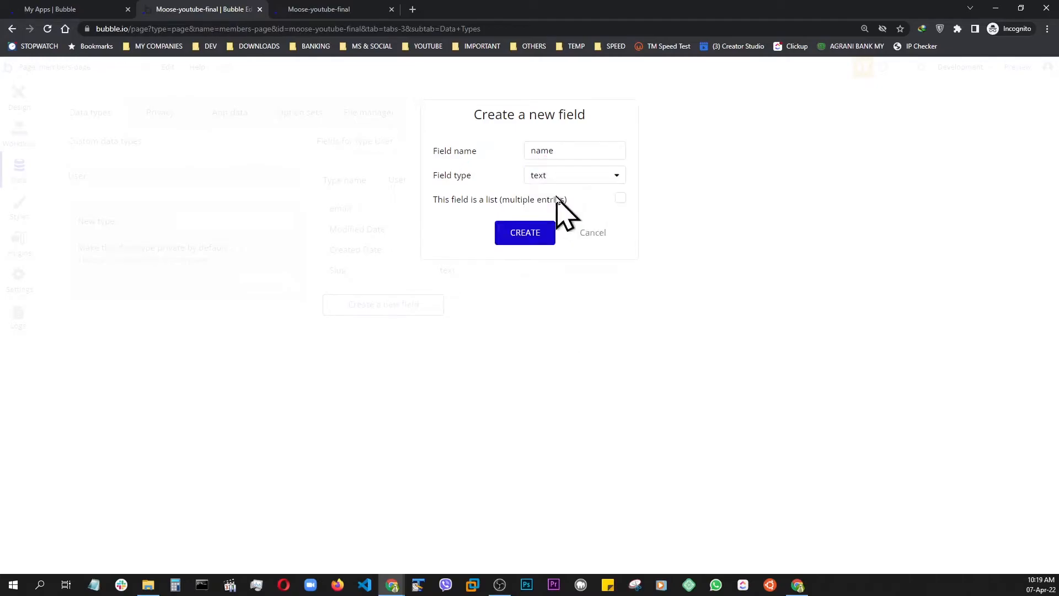
pyautogui.click(530, 235)
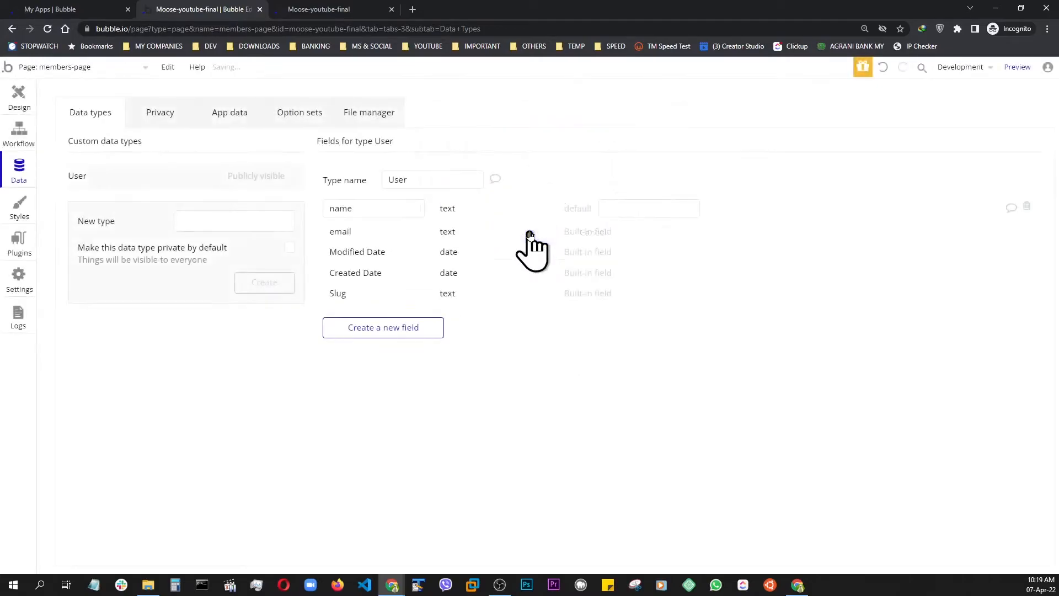
# Create a field called role of type text on the User data type
pyautogui.click(389, 331)
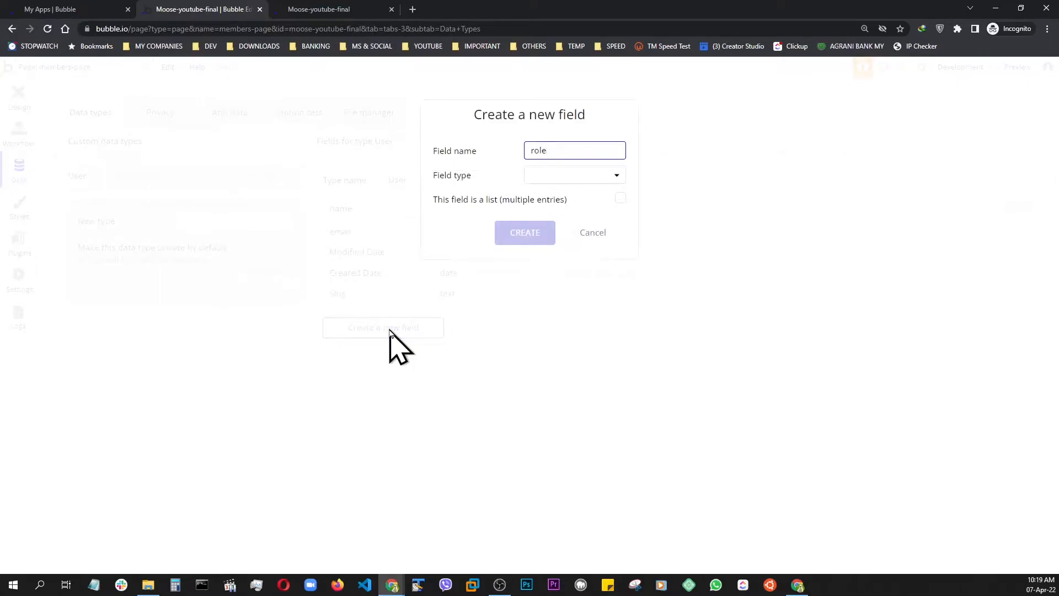
pyautogui.click(578, 175)
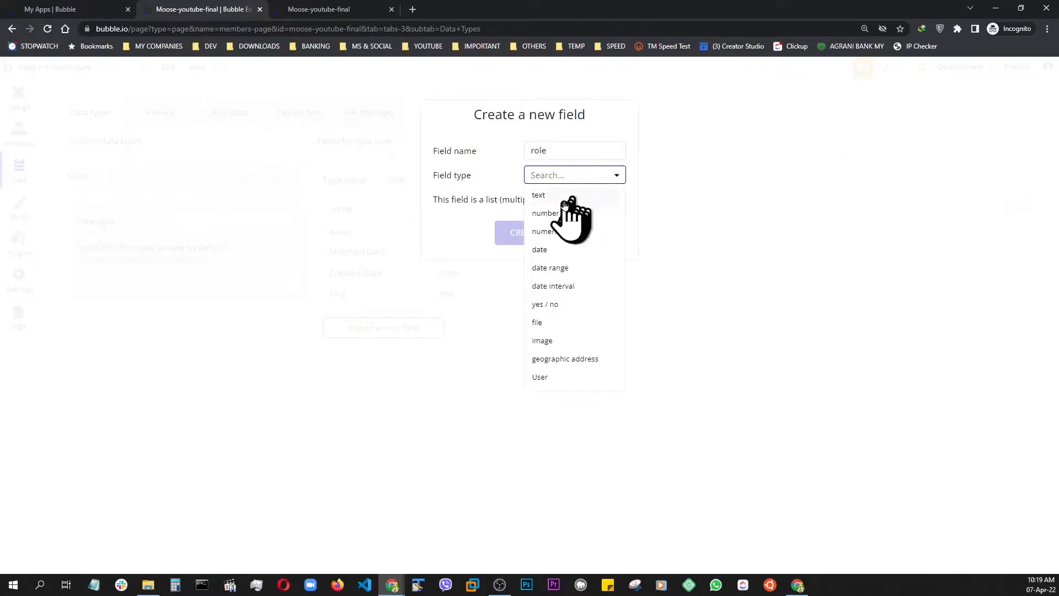
pyautogui.click(560, 198)
pyautogui.click(527, 236)
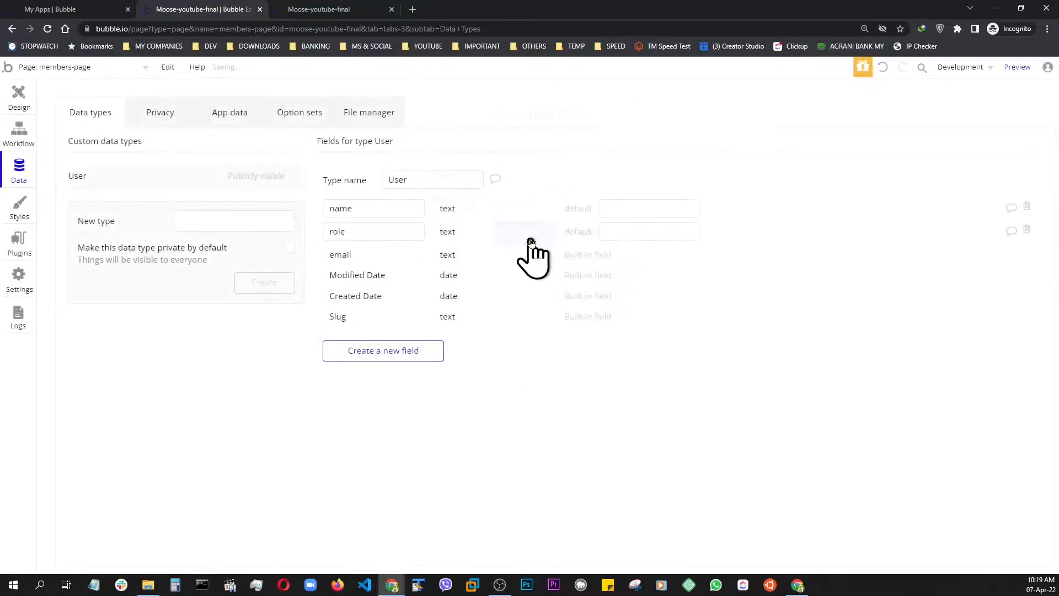
# Create a field called city of type text on the User data type
pyautogui.click(385, 354)
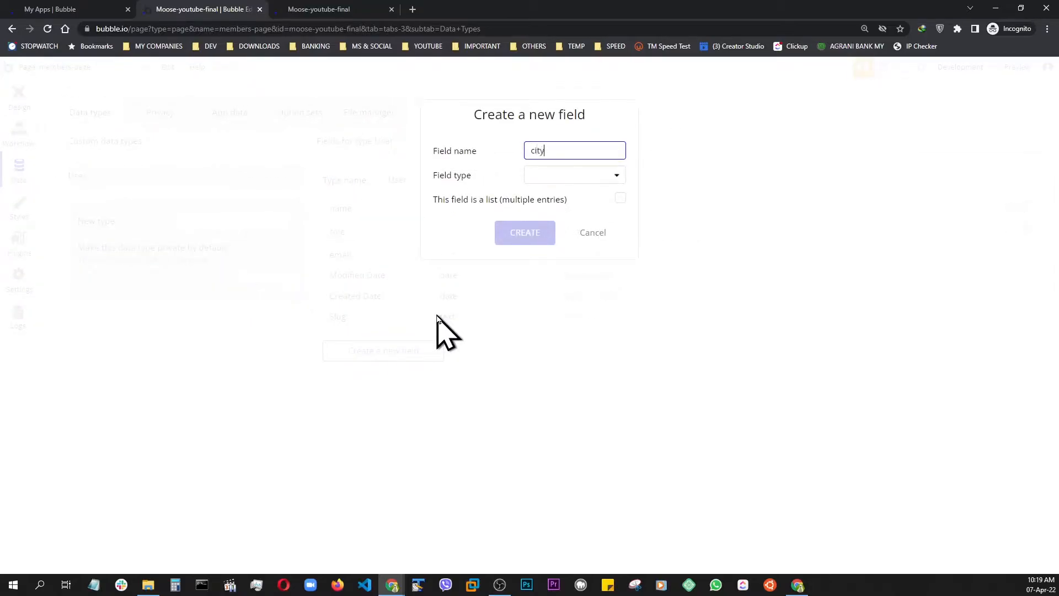
pyautogui.write('city')
pyautogui.click(553, 175)
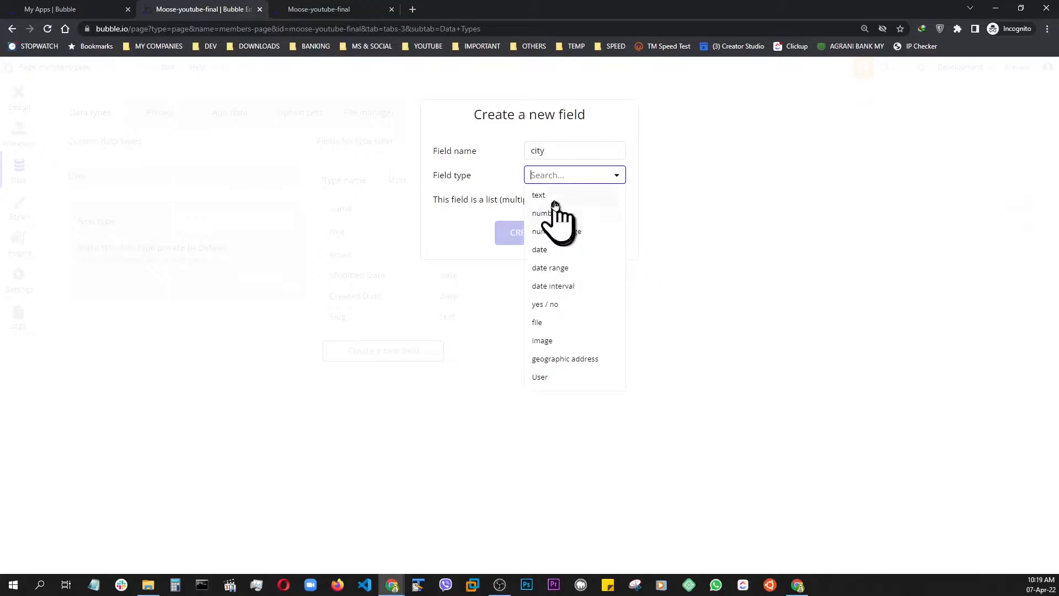
pyautogui.click(555, 200)
pyautogui.click(523, 233)
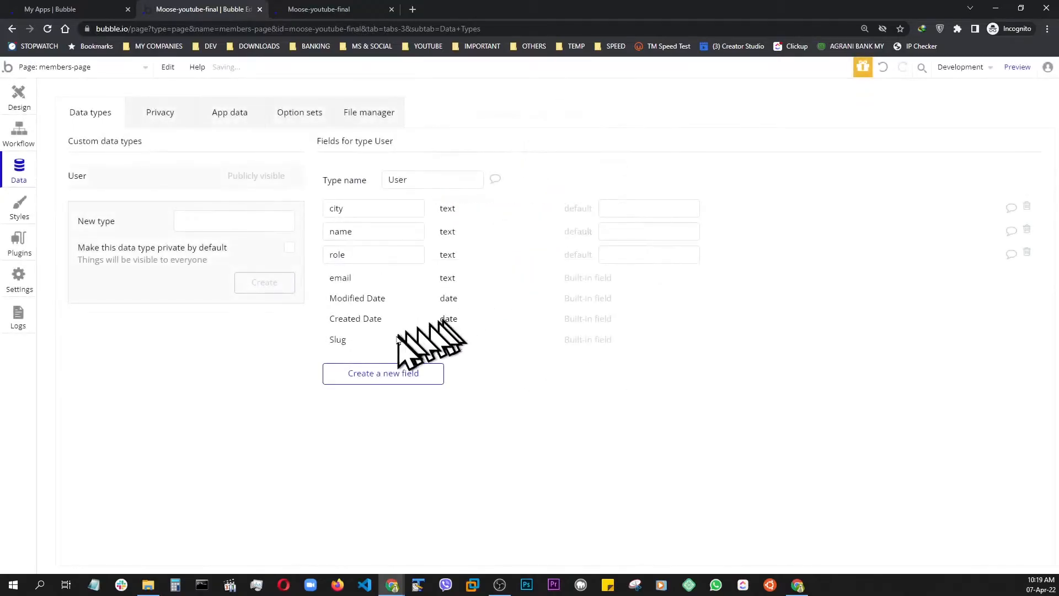
# Create a field called photo of type image on the User data type
pyautogui.click(375, 375)
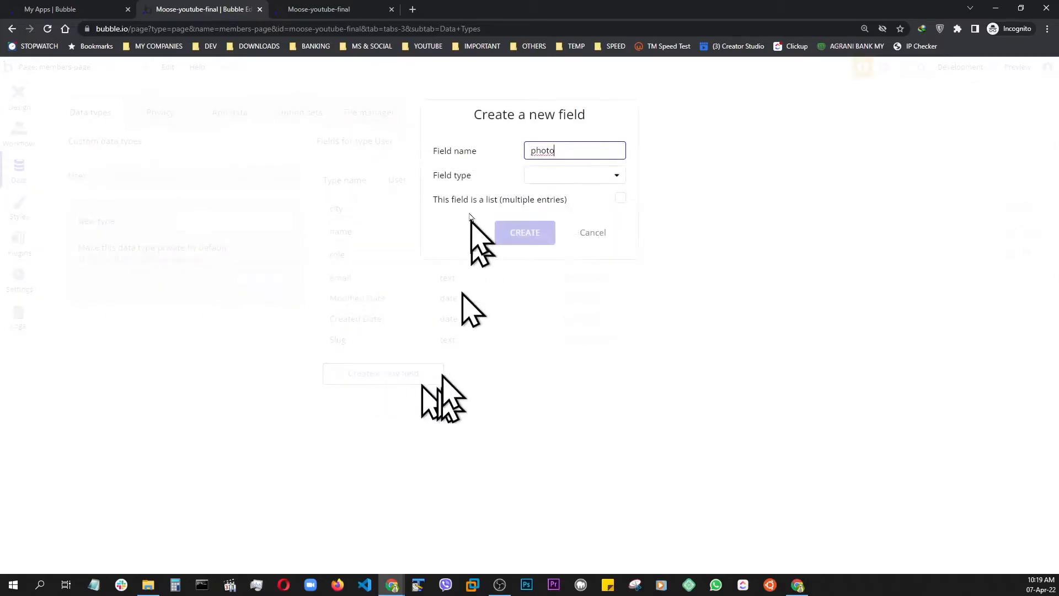
pyautogui.click(537, 175)
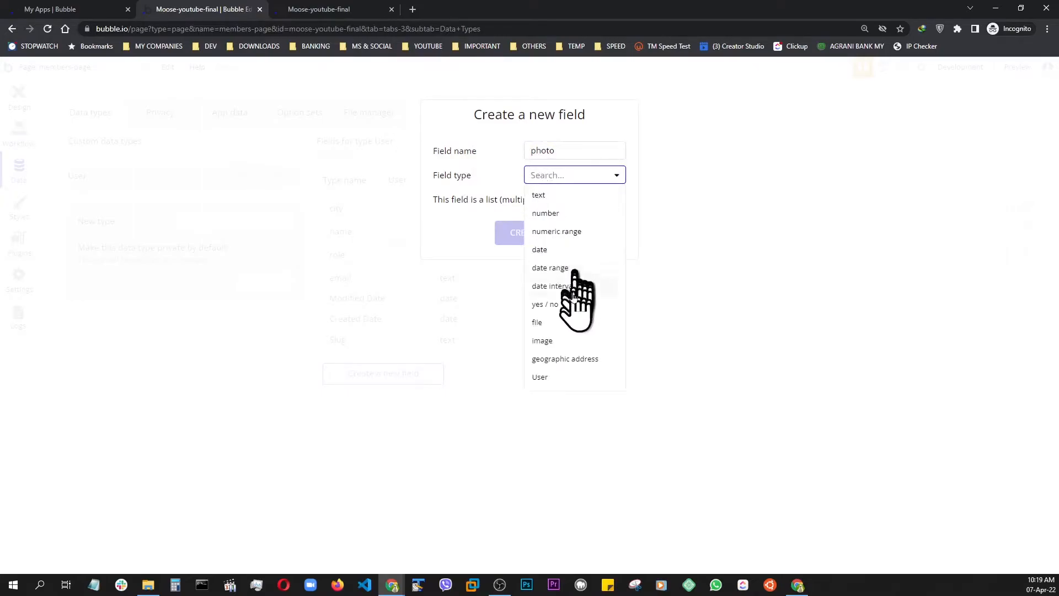
pyautogui.click(546, 343)
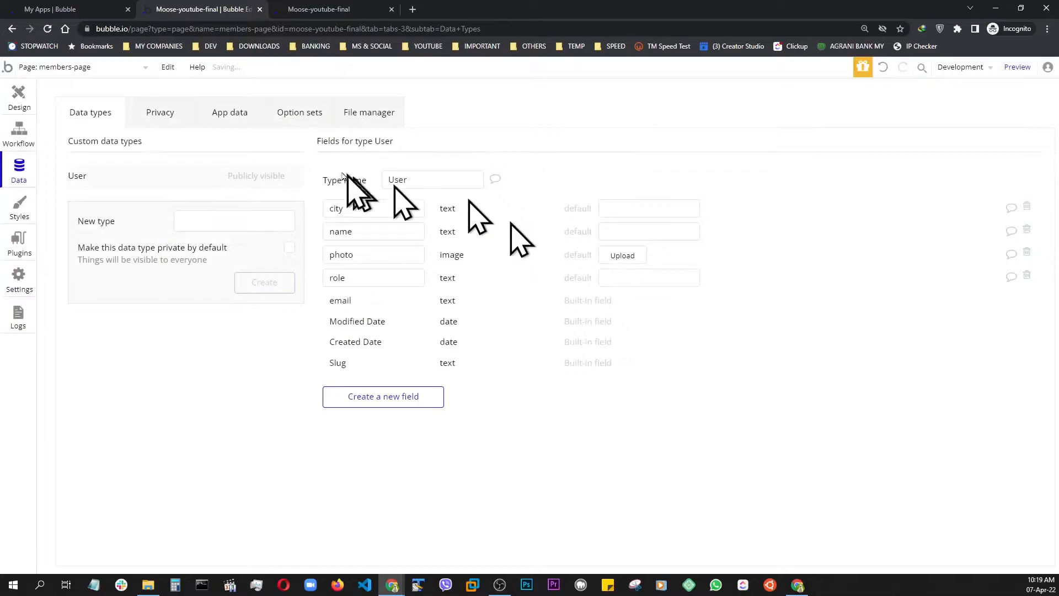
# Start a new entry in the All Users app data, with the city Sarasota and the member's full name
pyautogui.click(224, 114)
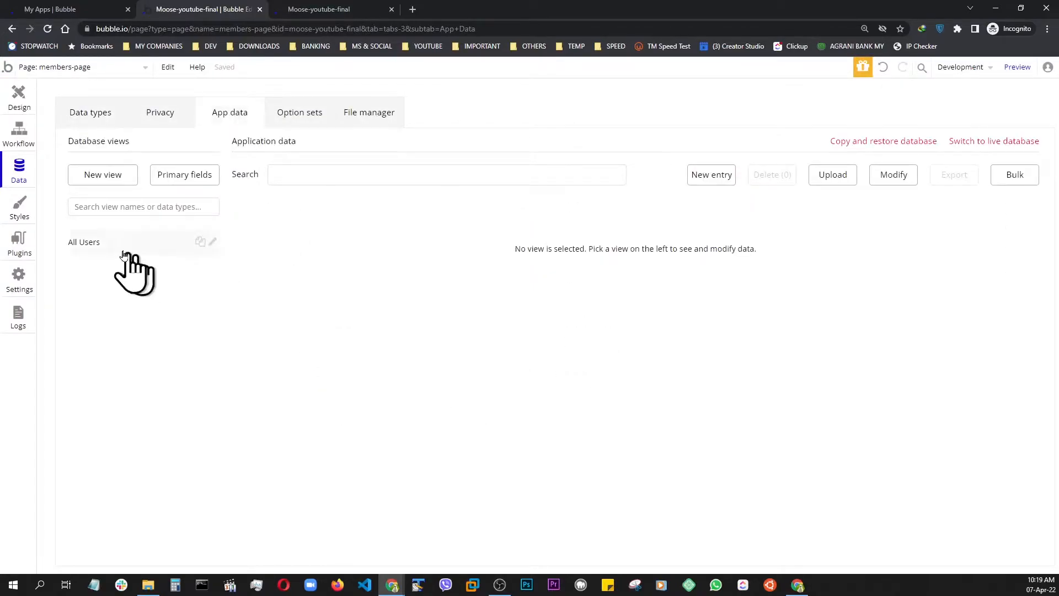
pyautogui.click(95, 245)
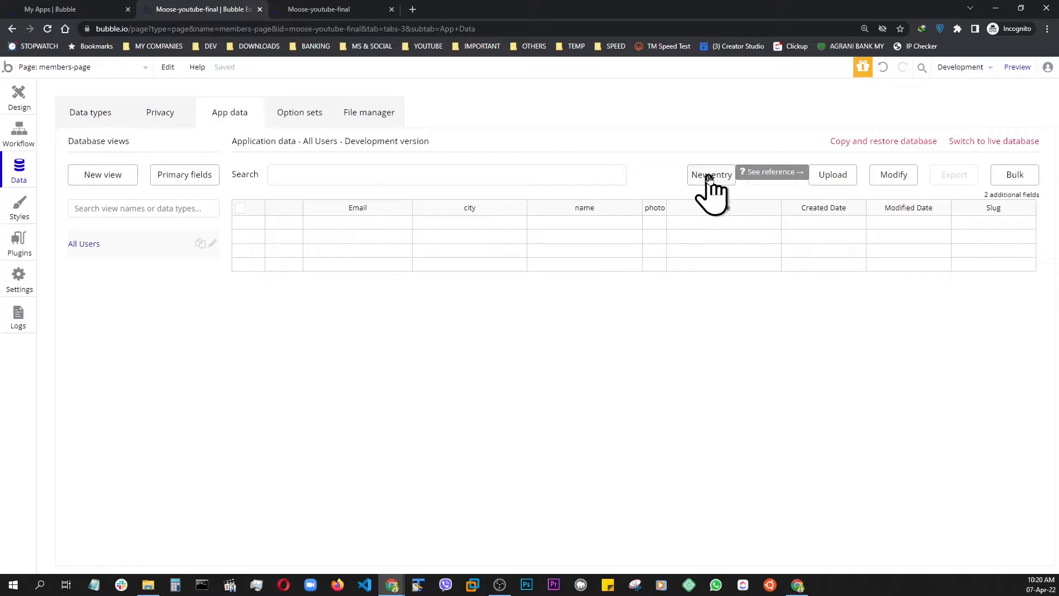
pyautogui.click(711, 176)
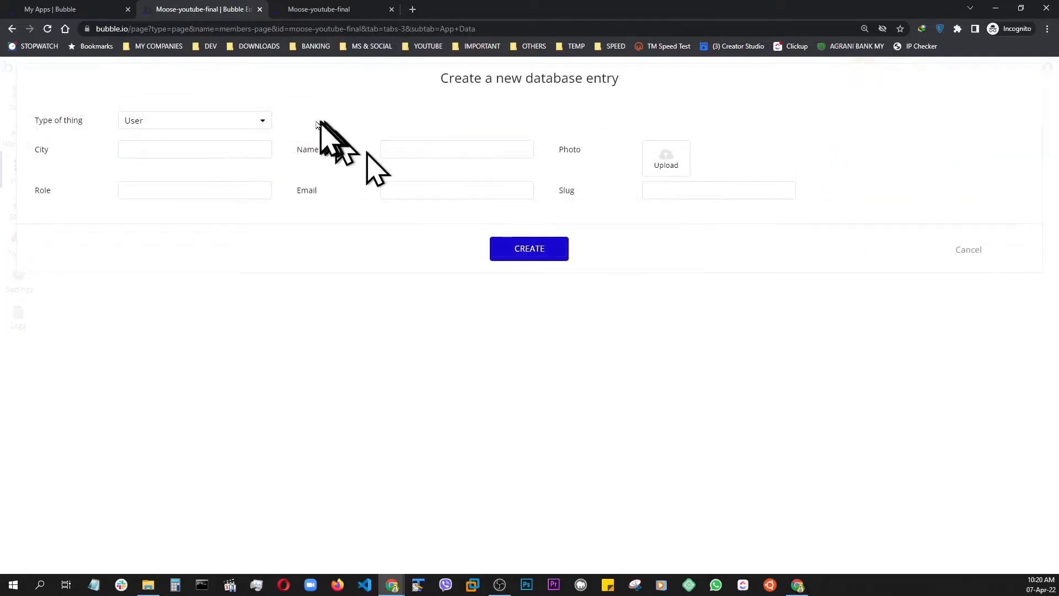
pyautogui.click(234, 146)
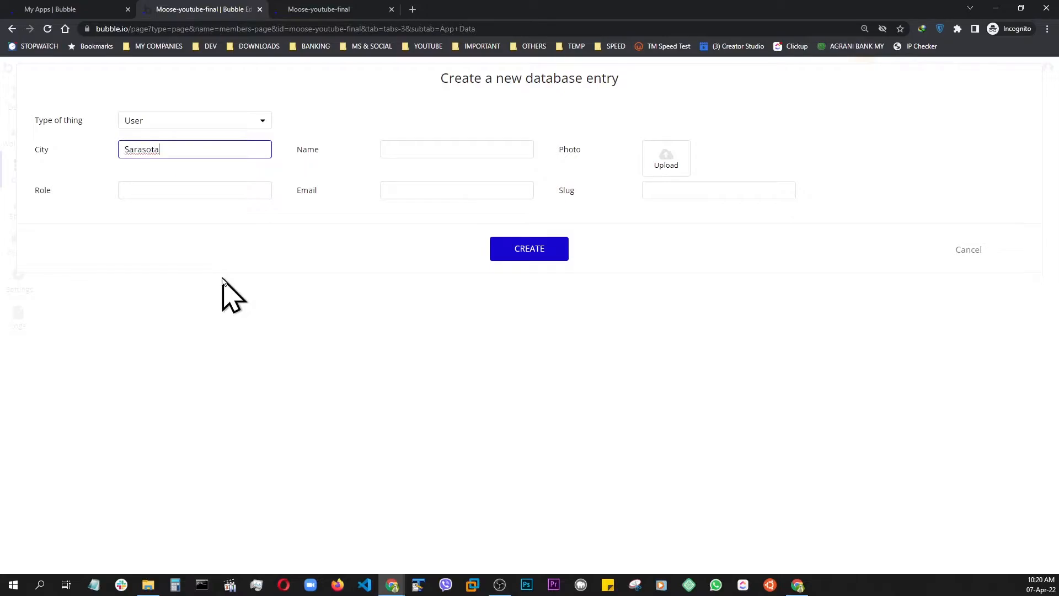
pyautogui.click(426, 147)
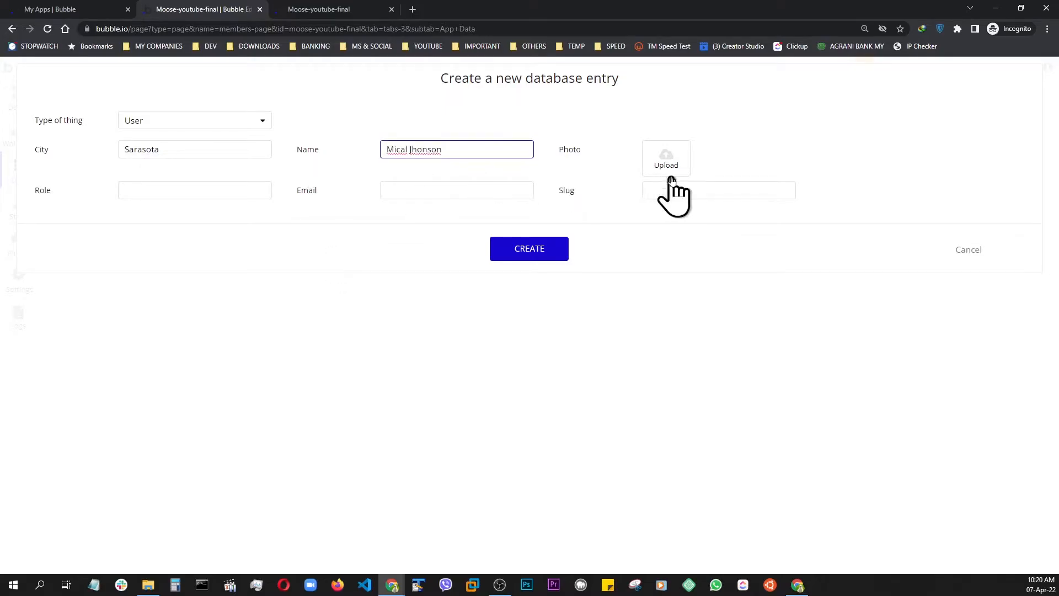
# Upload baba-2.png as the new user entry's photo
pyautogui.click(663, 162)
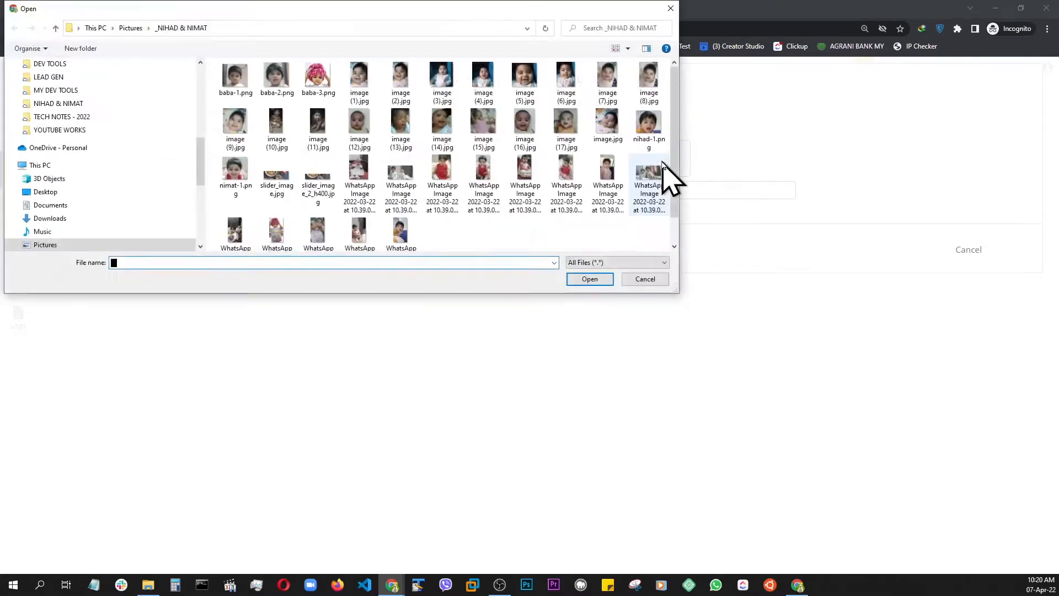
pyautogui.click(277, 77)
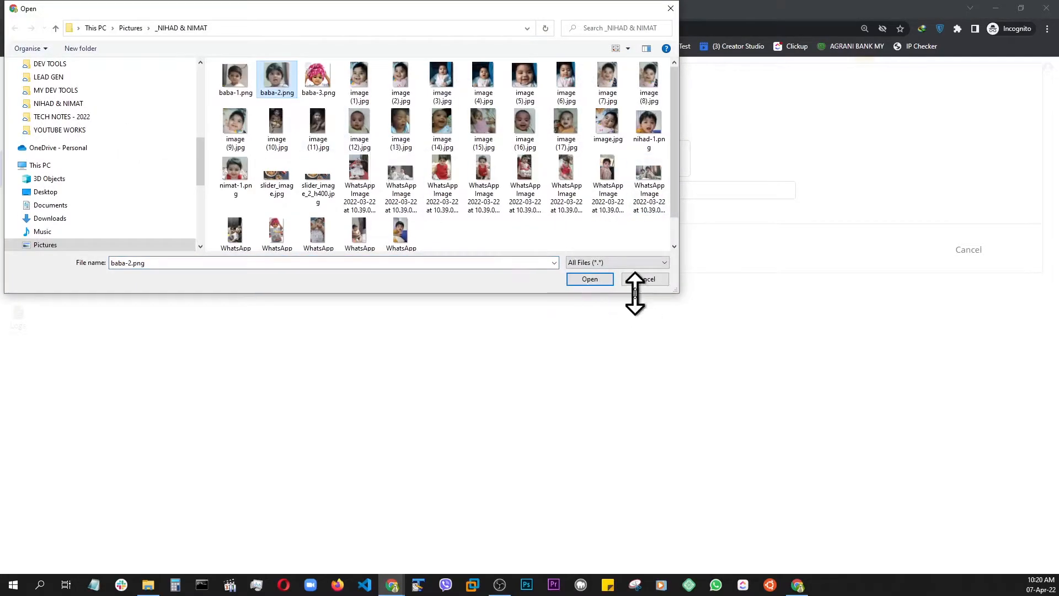
pyautogui.click(589, 279)
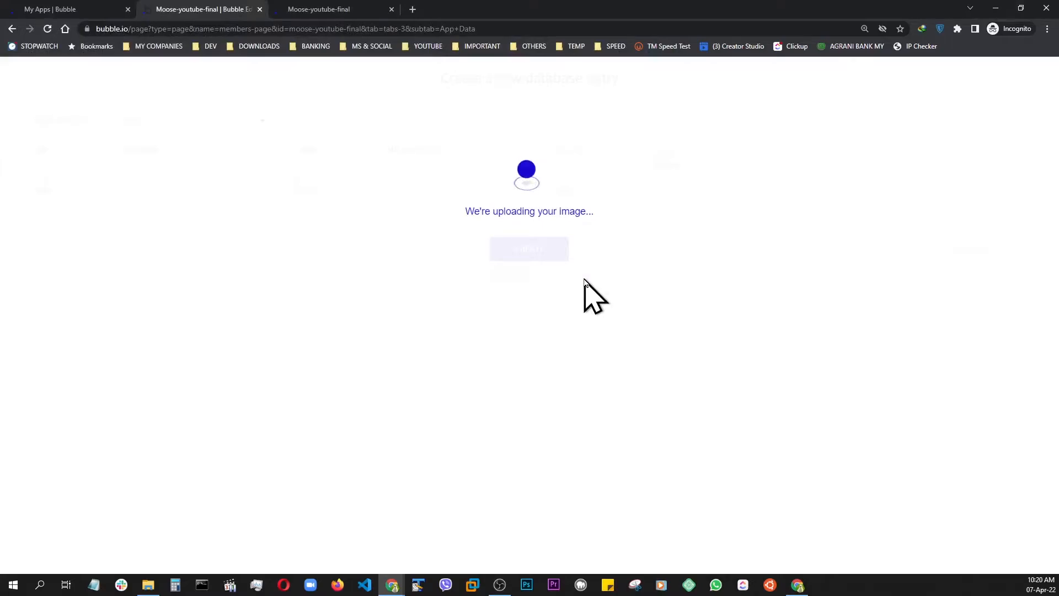
# Enter the role CEO and the member's e-mail, create the entry, and hide the confirmation message for future entries
pyautogui.click(176, 190)
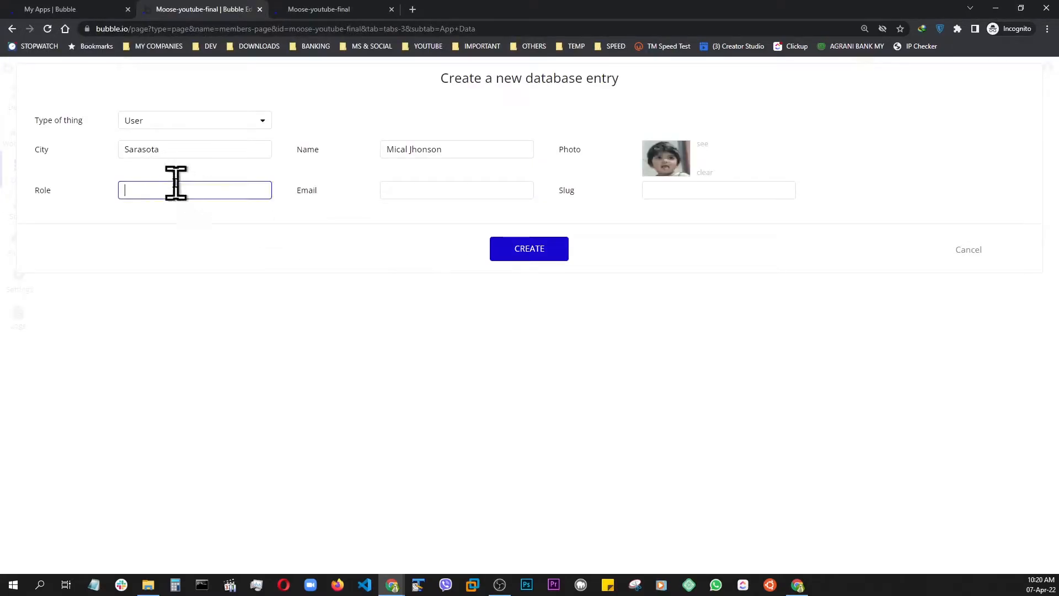
pyautogui.click(463, 190)
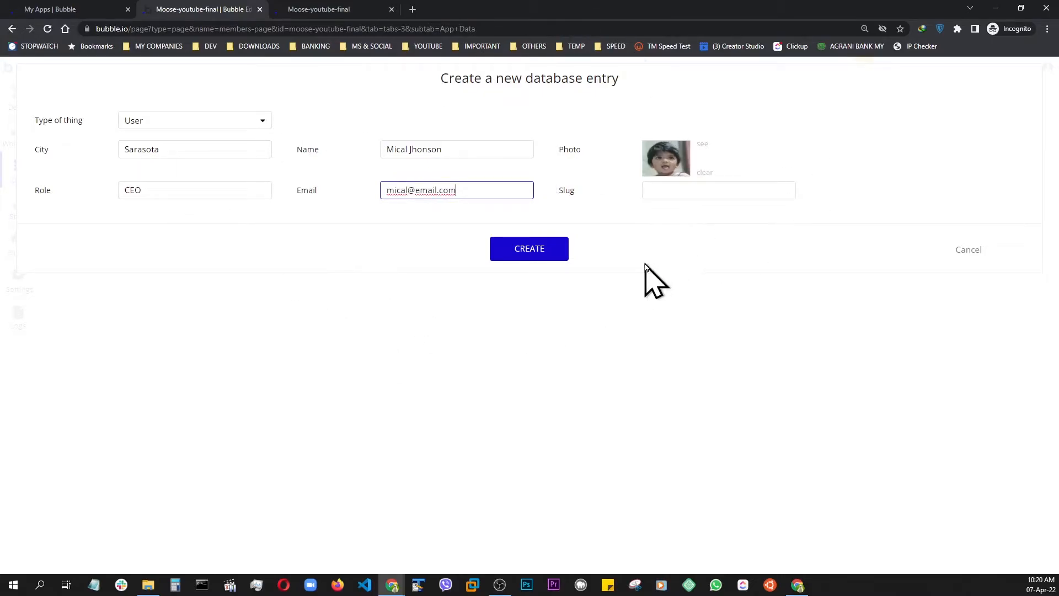
pyautogui.click(531, 256)
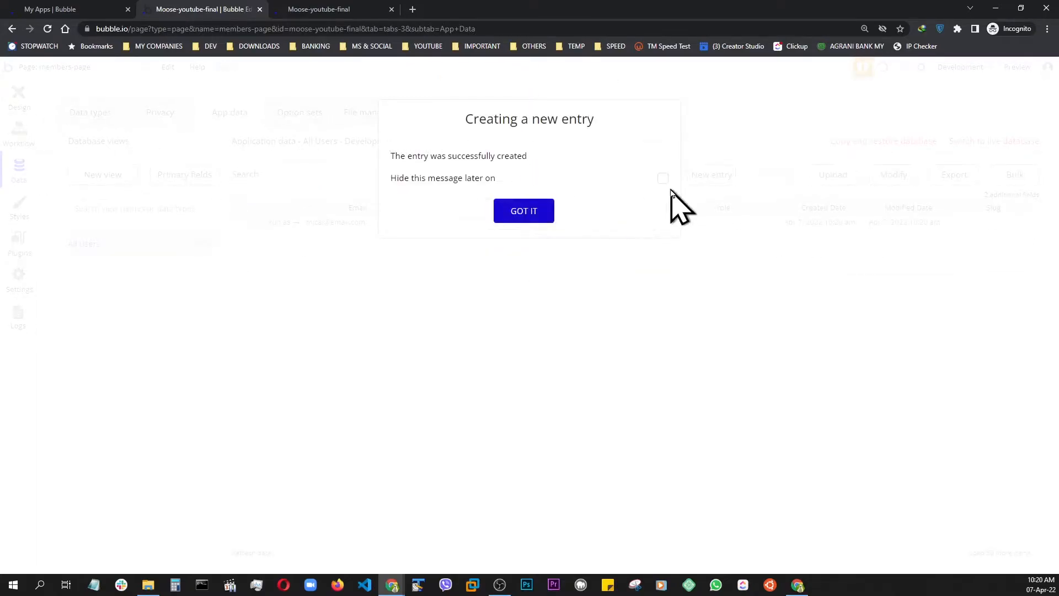
pyautogui.click(662, 179)
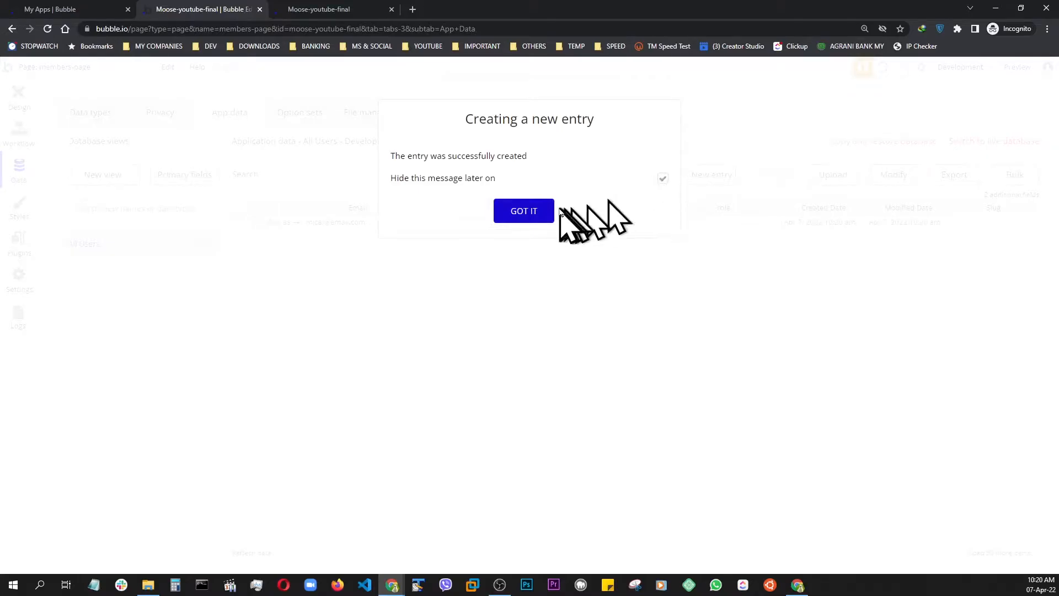
pyautogui.click(525, 212)
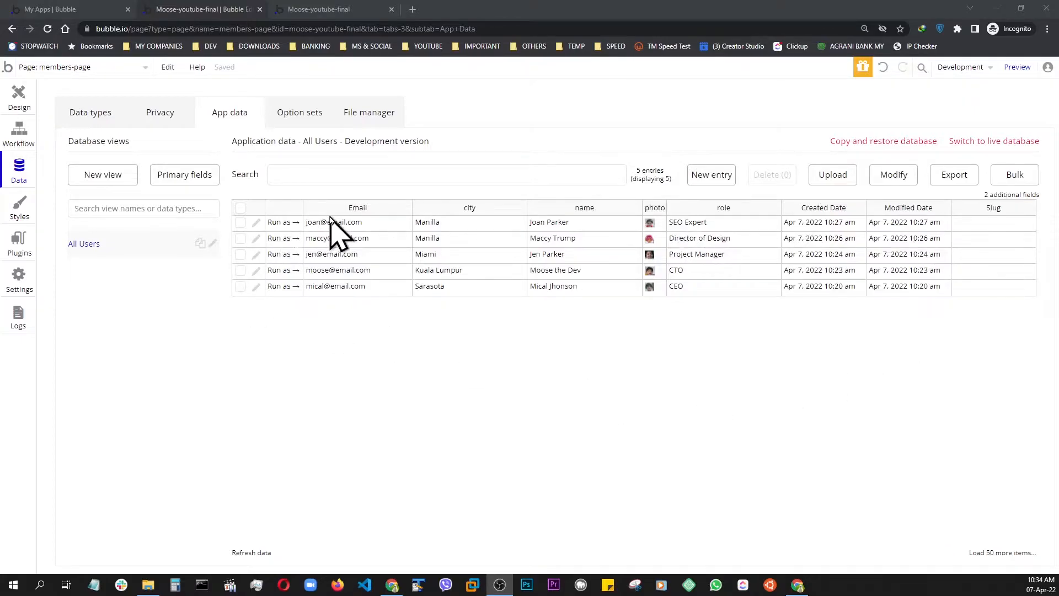
# Return to the page design and set the Members heading's bottom margin to 30 px
pyautogui.click(17, 98)
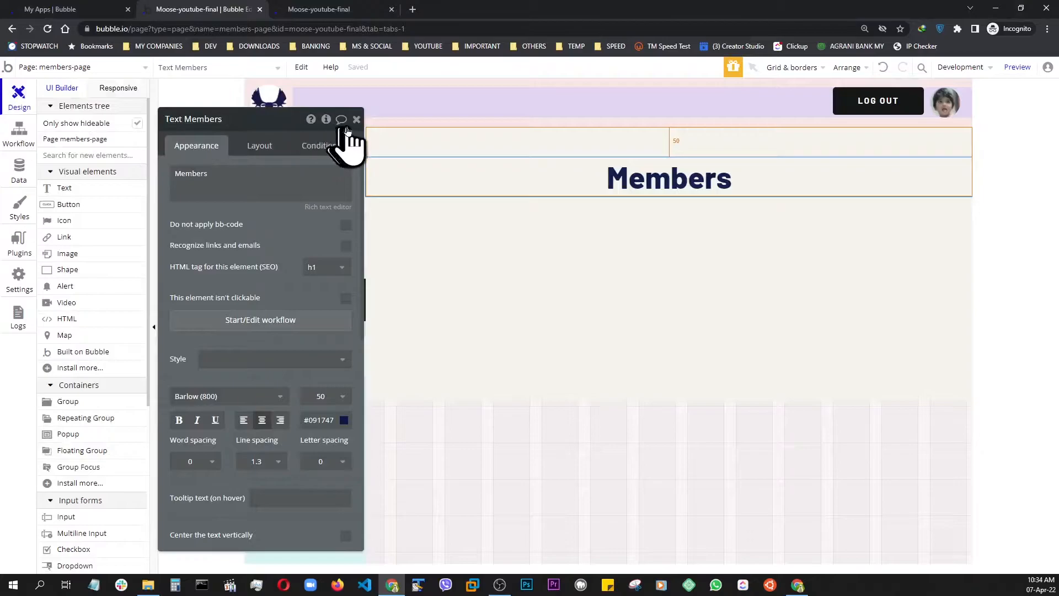
pyautogui.click(356, 121)
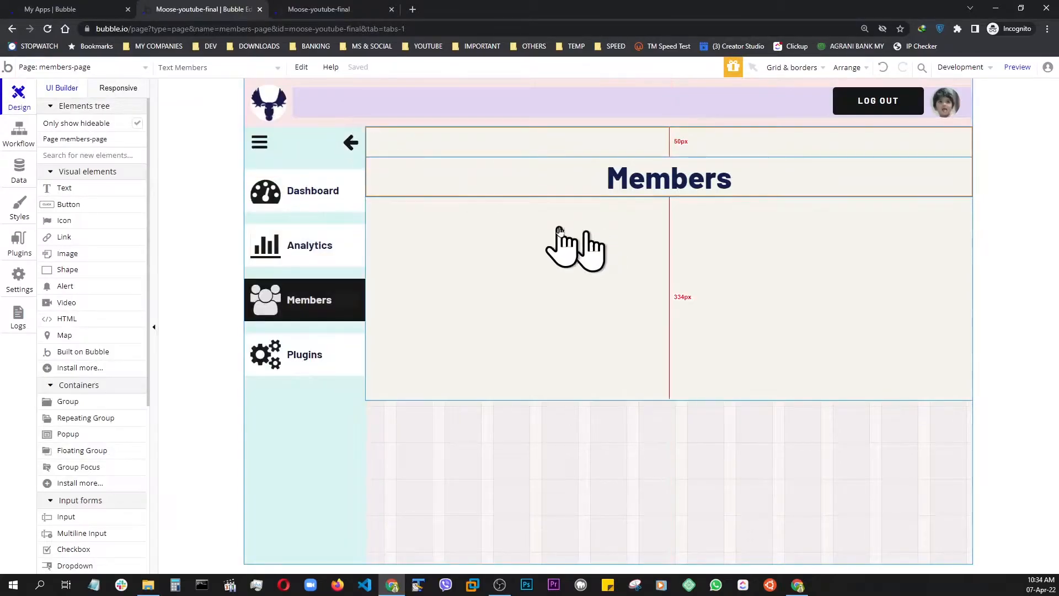
pyautogui.doubleClick(468, 175)
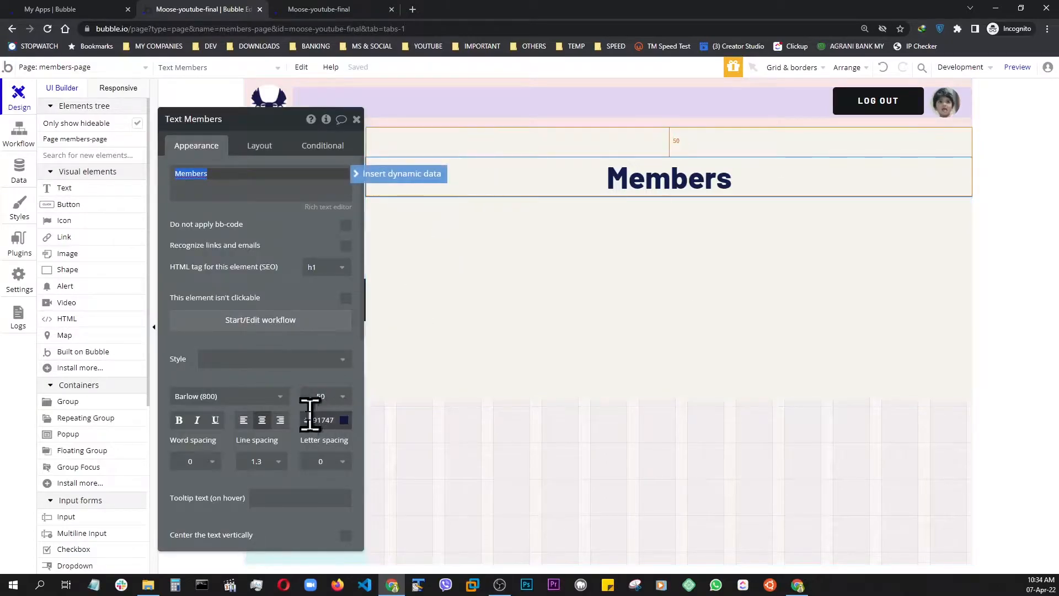
pyautogui.click(258, 148)
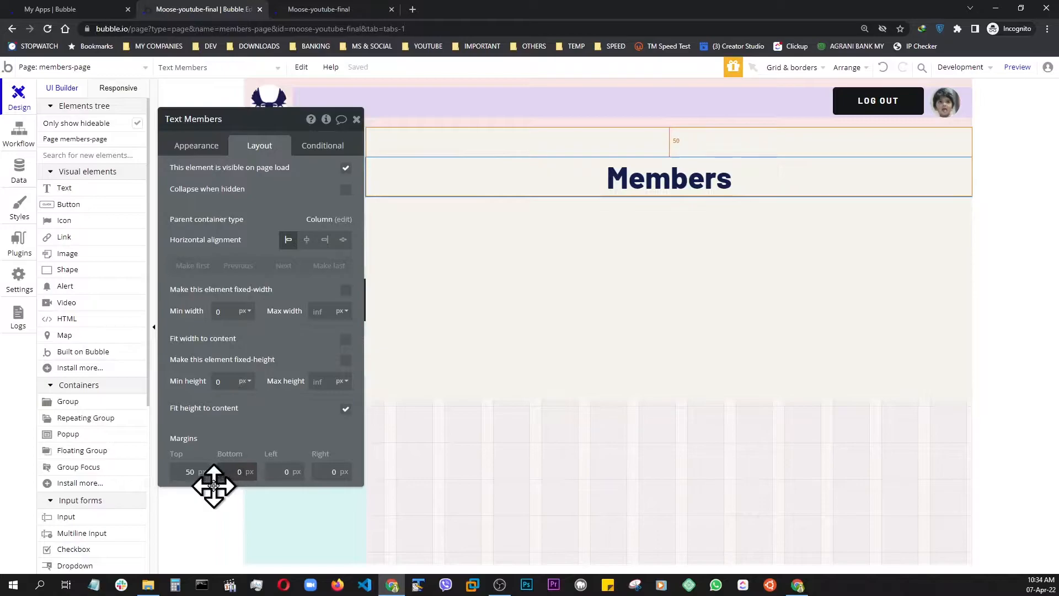
pyautogui.write('3')
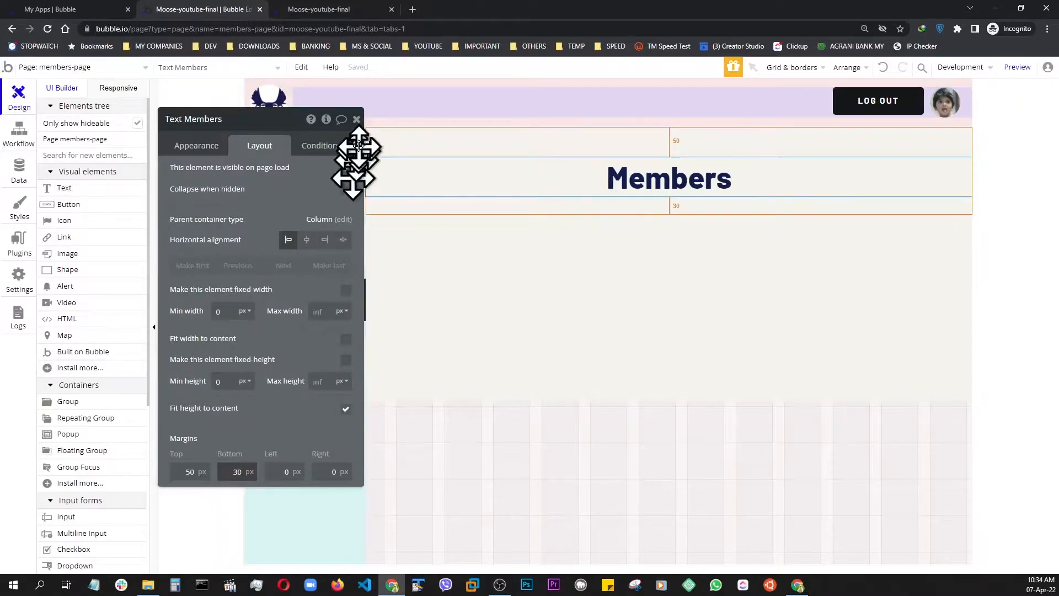
pyautogui.click(357, 119)
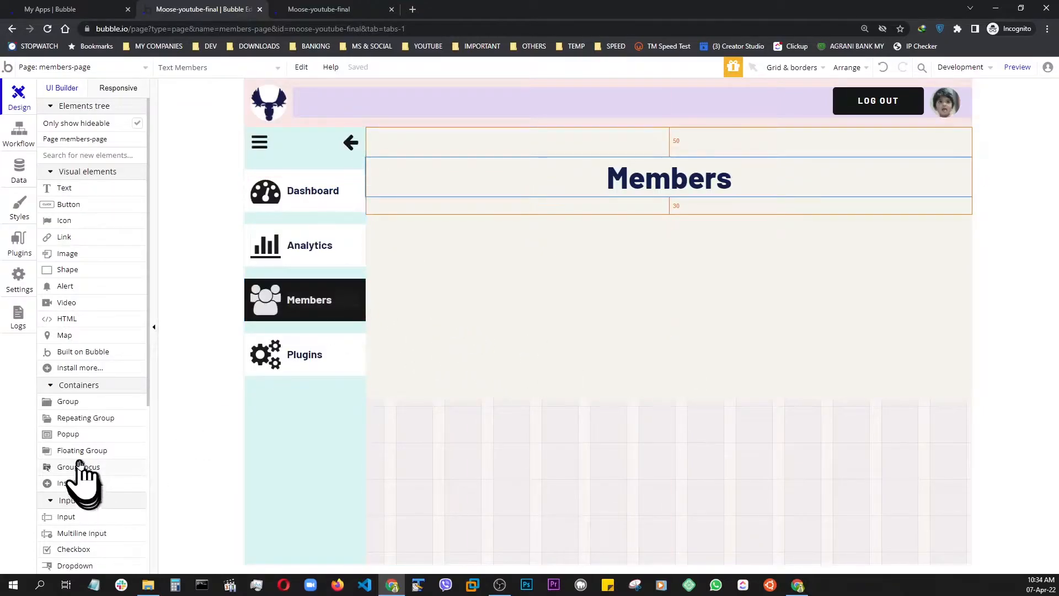
# Add a repeating group below the Members heading and name it RepeatingGroup USERS
pyautogui.click(88, 421)
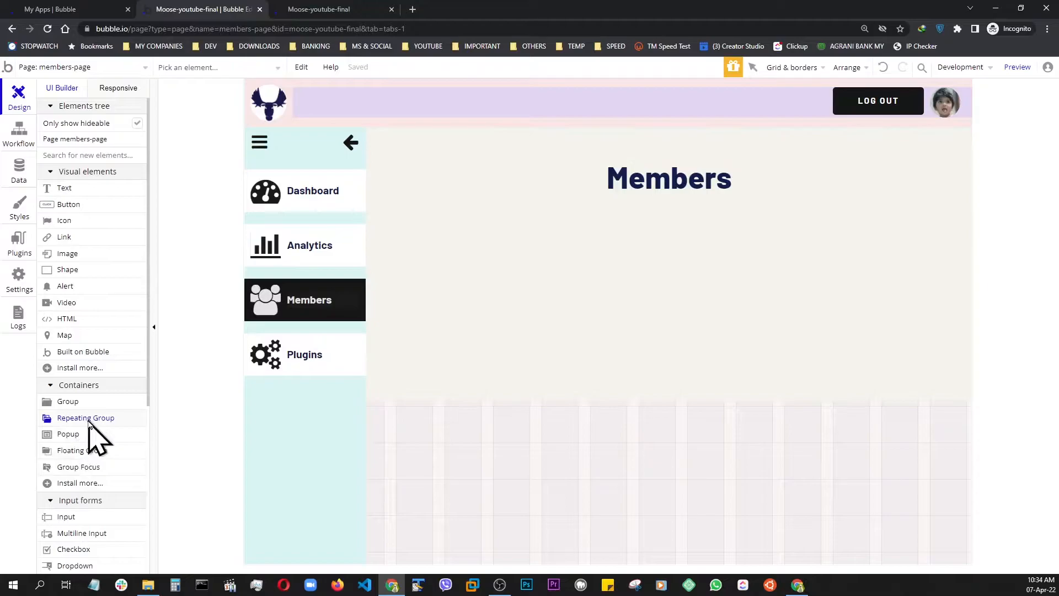
pyautogui.click(554, 307)
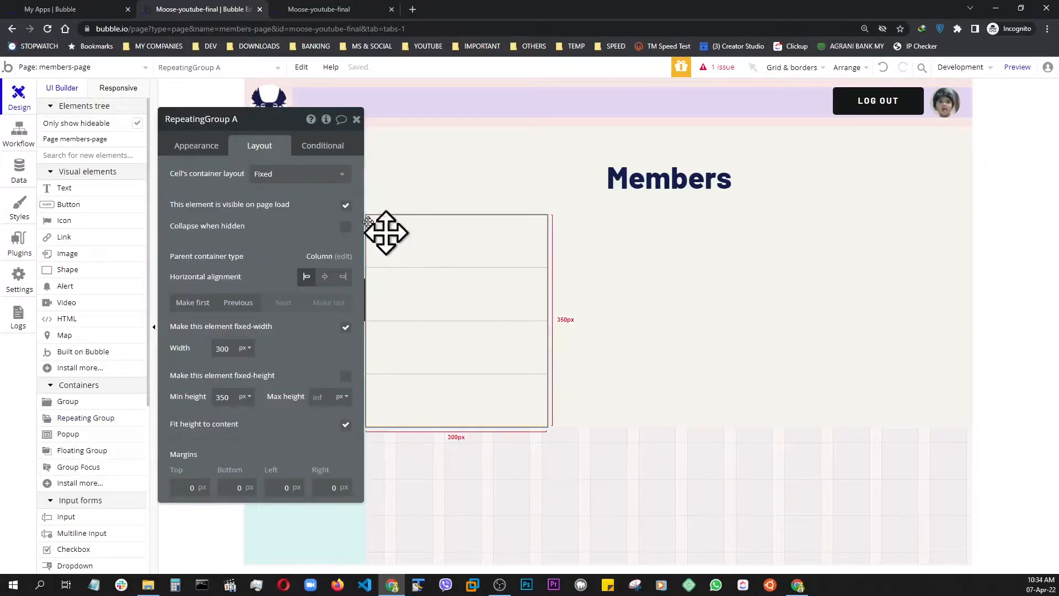
pyautogui.press('BackSpace')
pyautogui.press('BackSpace')
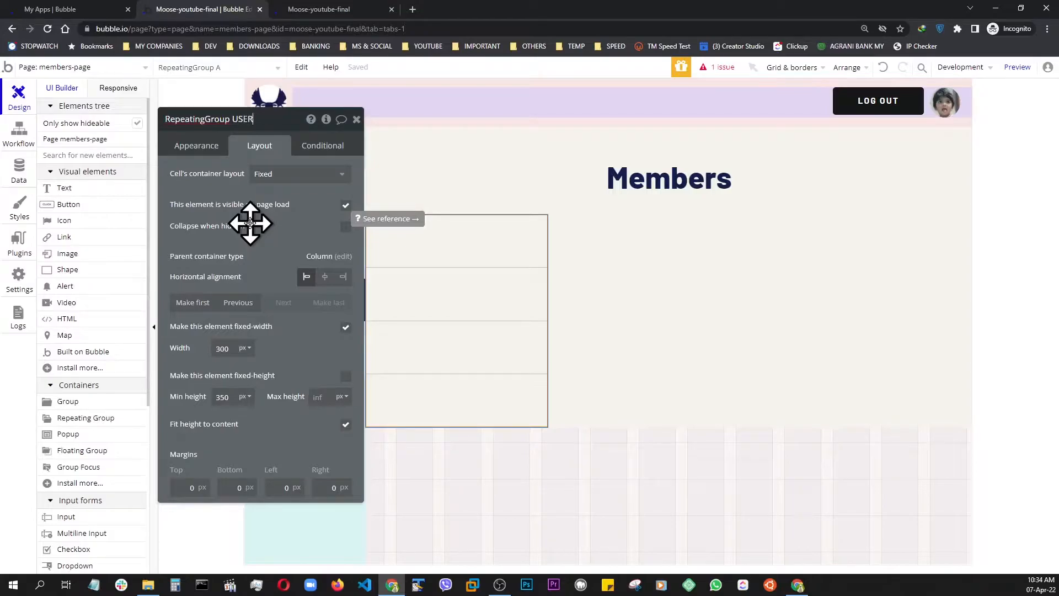
# Set the repeating group's type of content to User and its data source to an unconstrained search for Users
pyautogui.click(199, 148)
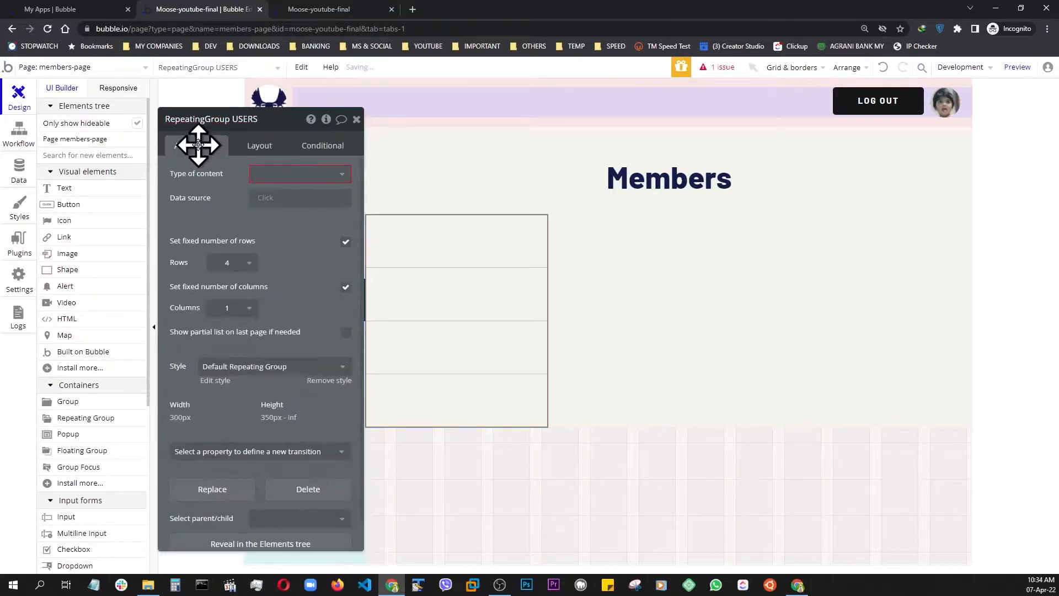
pyautogui.click(286, 175)
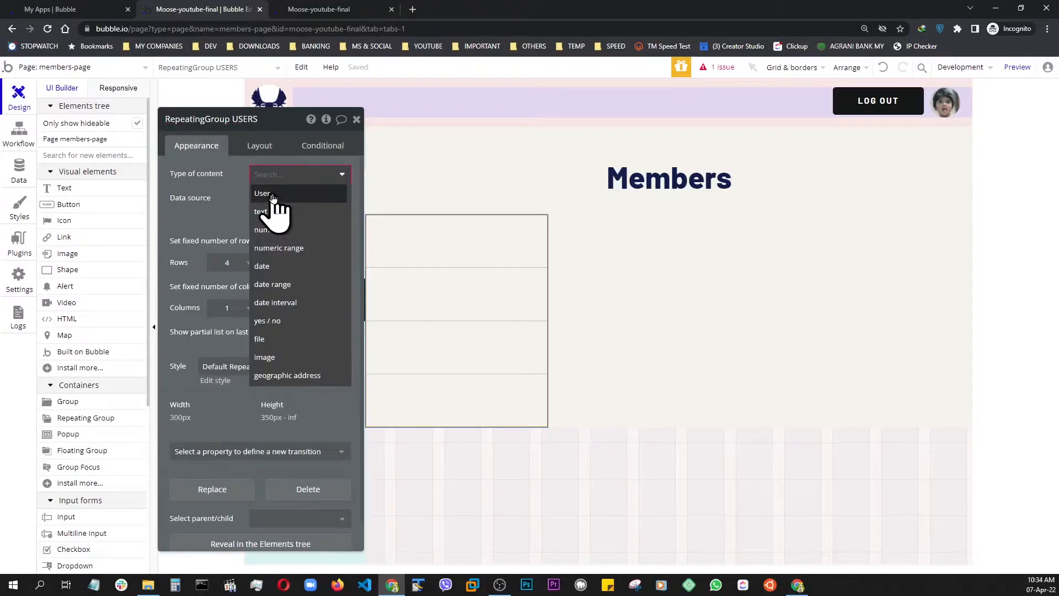
pyautogui.click(273, 195)
pyautogui.click(264, 199)
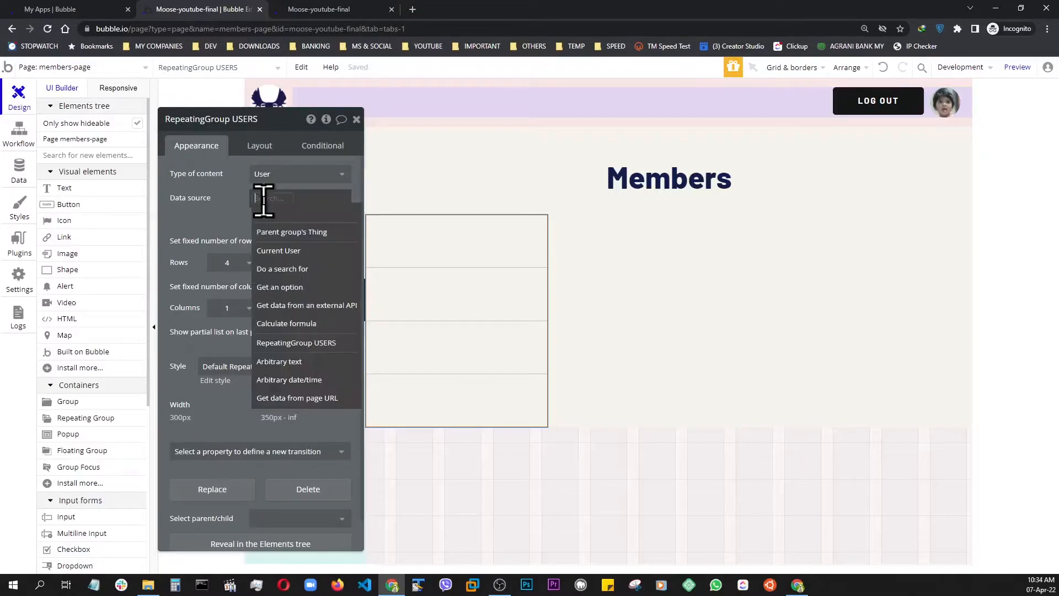
pyautogui.click(275, 274)
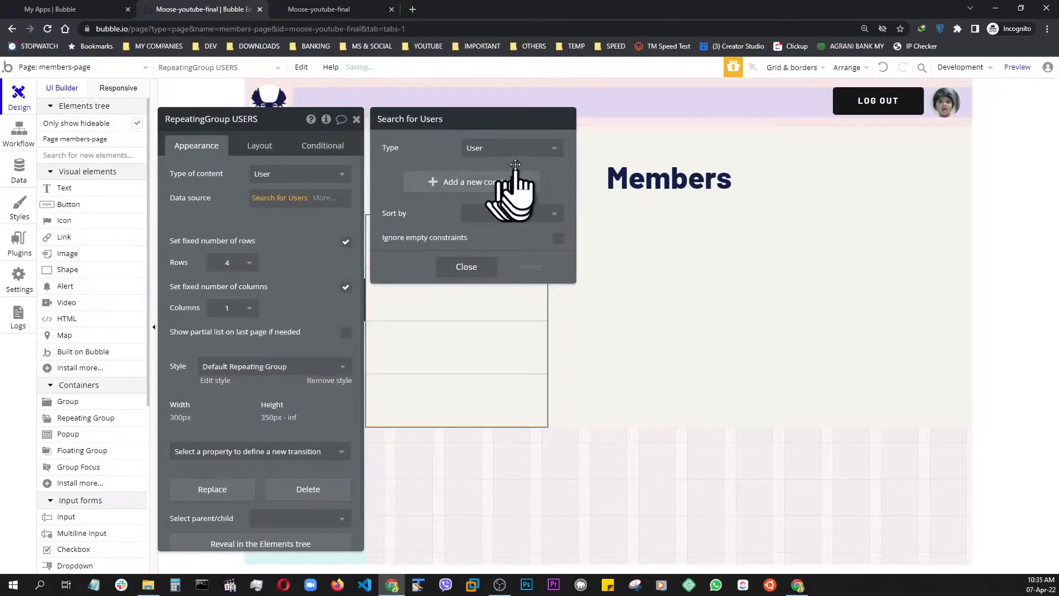
pyautogui.click(470, 269)
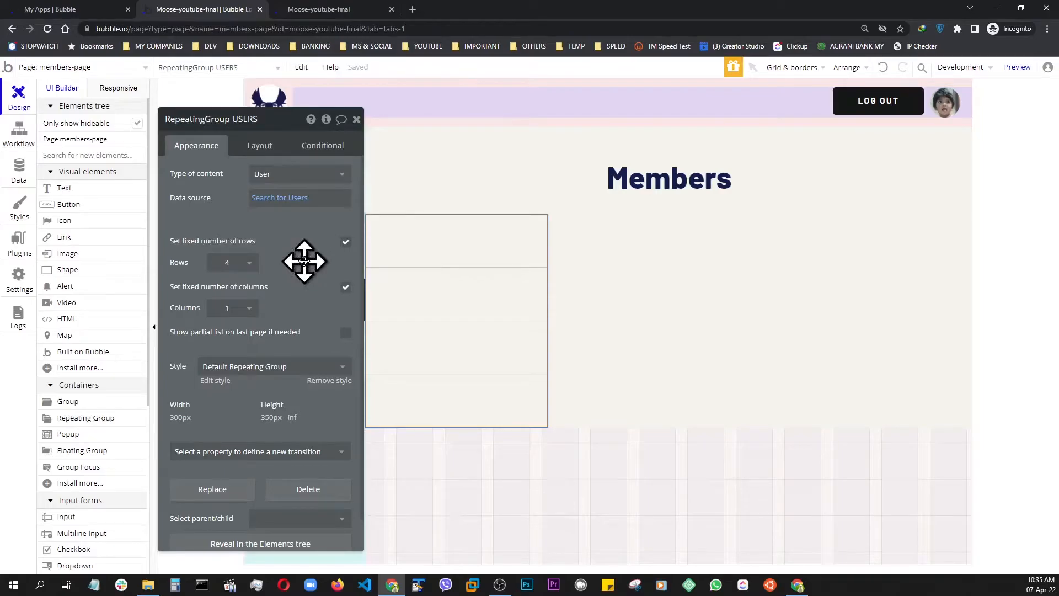
# Turn off the repeating group's fixed rows and columns, with a minimum row height of 400 px and column width of 270 px
pyautogui.click(346, 242)
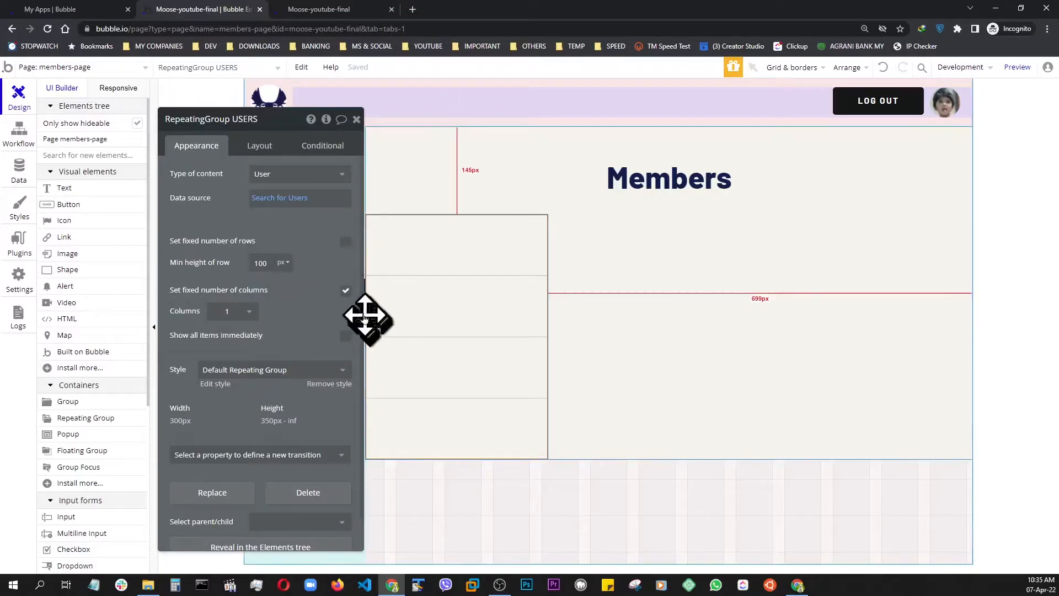
pyautogui.click(346, 291)
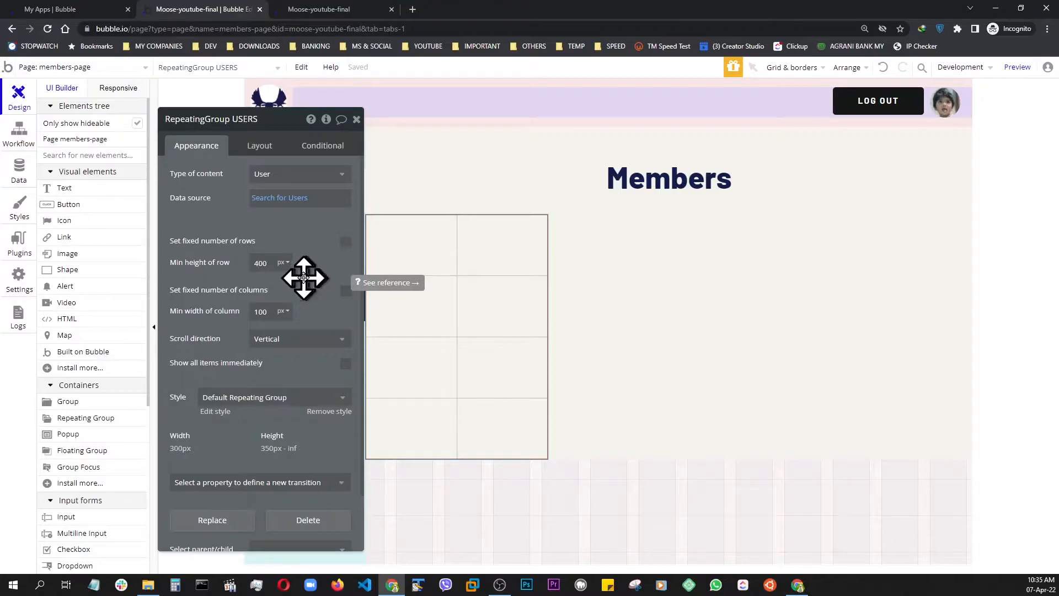
pyautogui.click(267, 312)
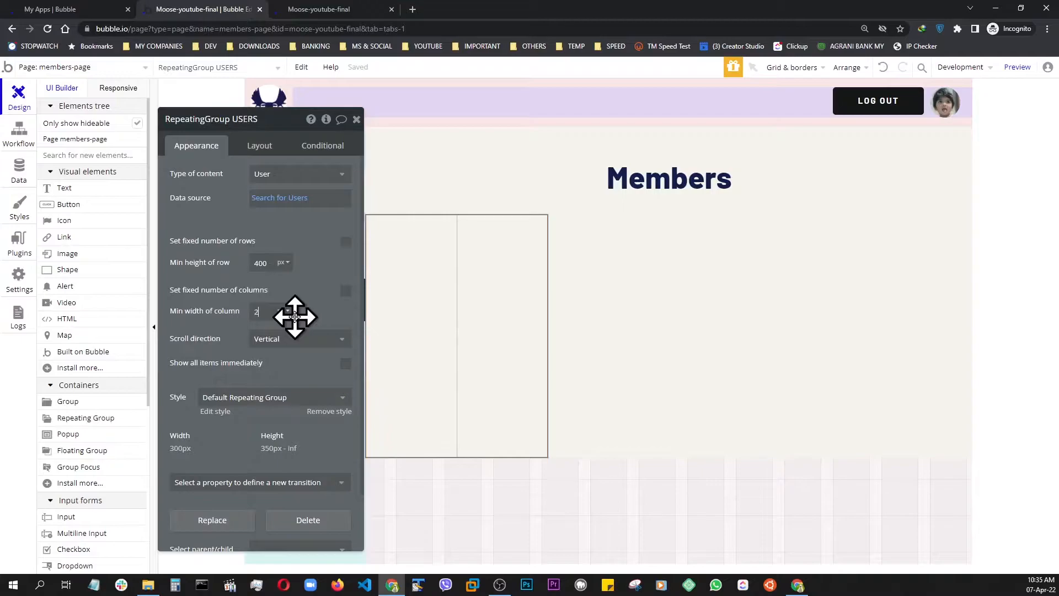
pyautogui.click(306, 288)
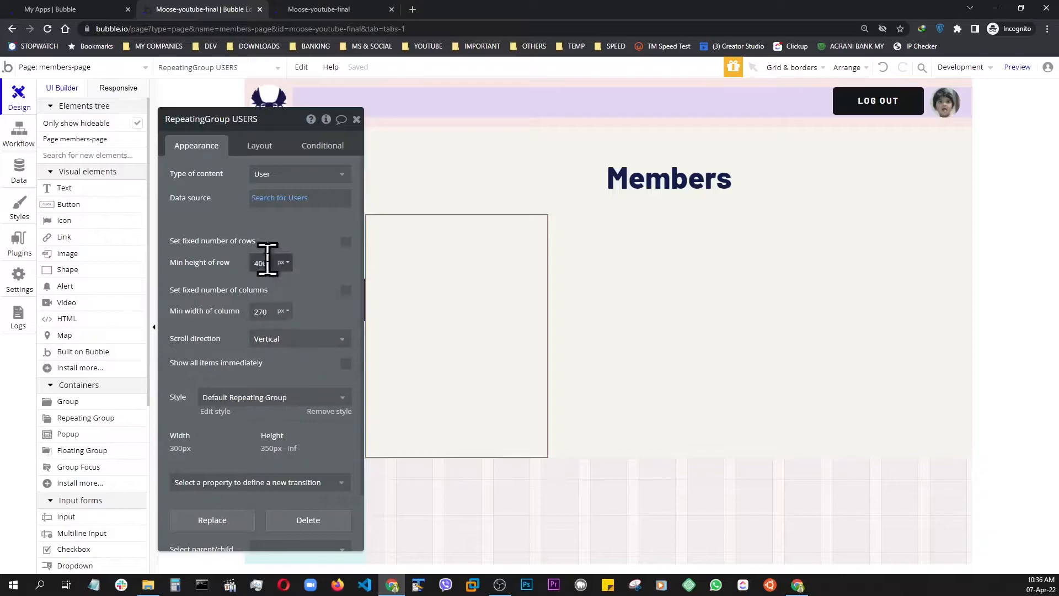
# Remove the repeating group's style and give it a flat light pink background, #F7DEDE
pyautogui.moveTo(279, 122); pyautogui.dragTo(247, 109)
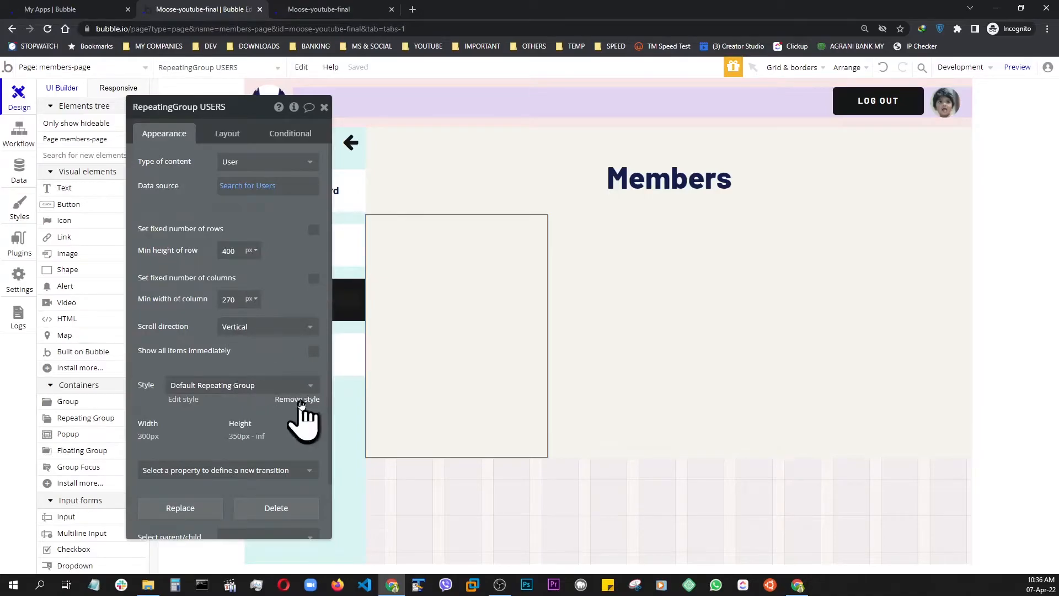
pyautogui.click(301, 399)
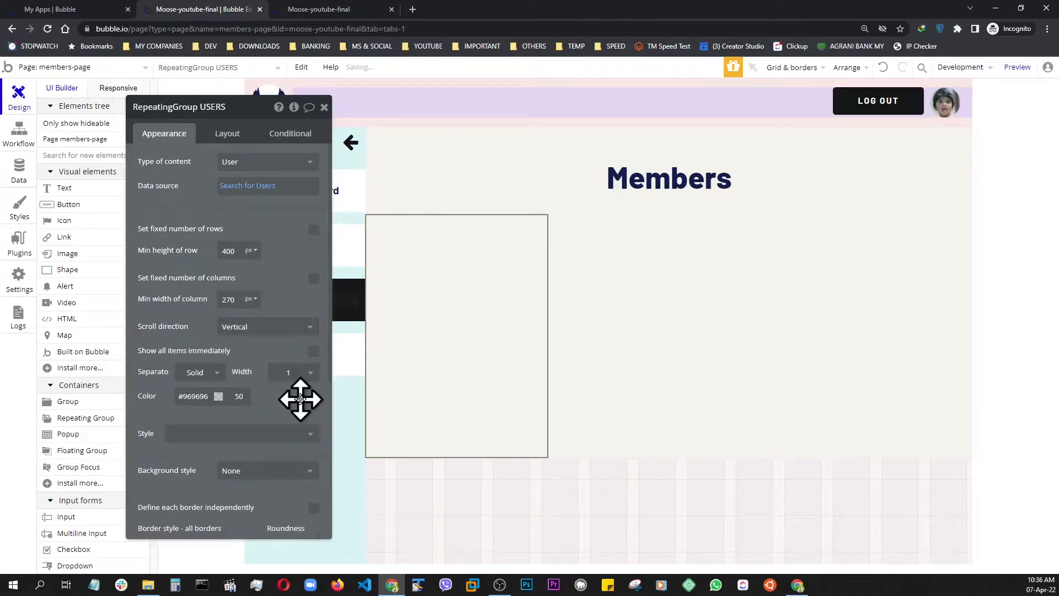
pyautogui.click(260, 471)
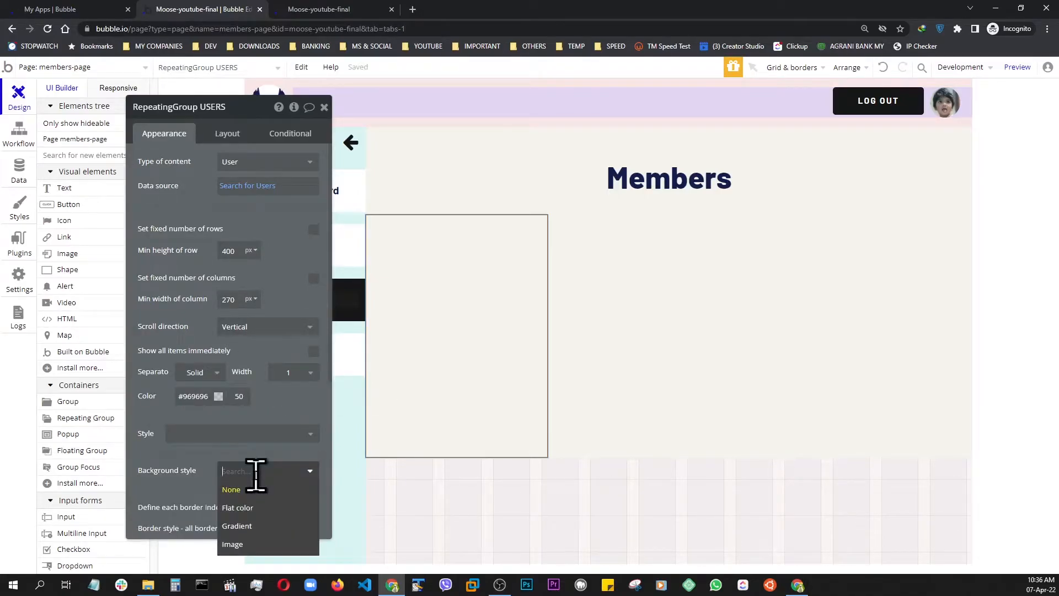
pyautogui.click(249, 512)
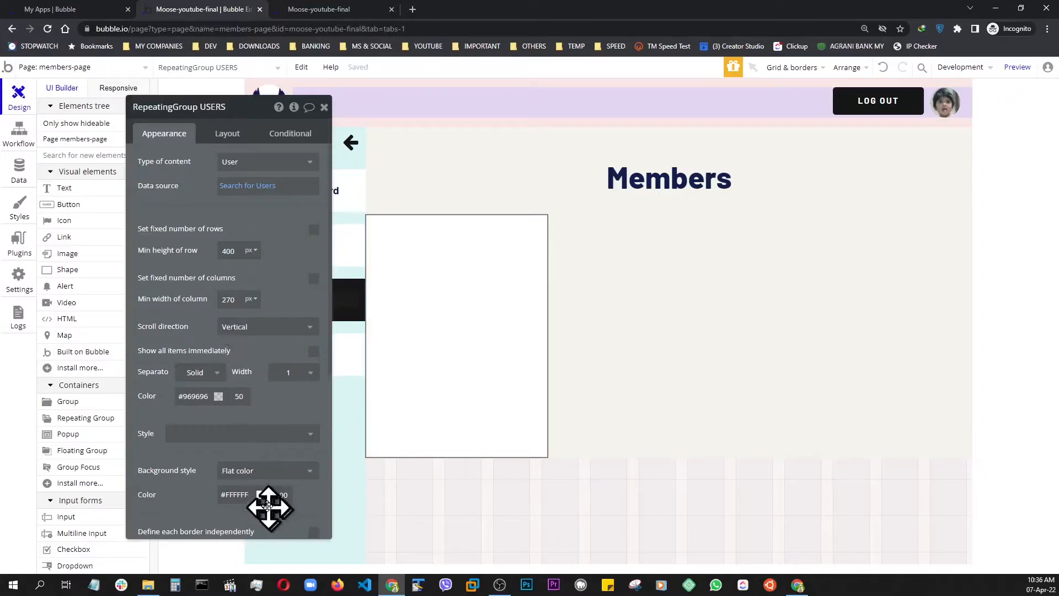
pyautogui.click(260, 497)
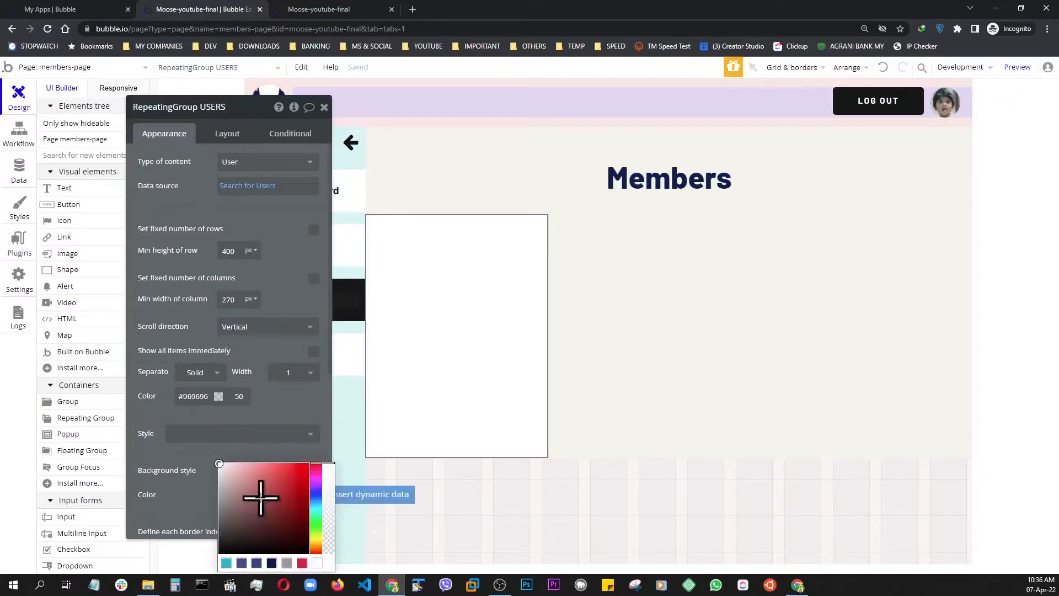
pyautogui.click(227, 465)
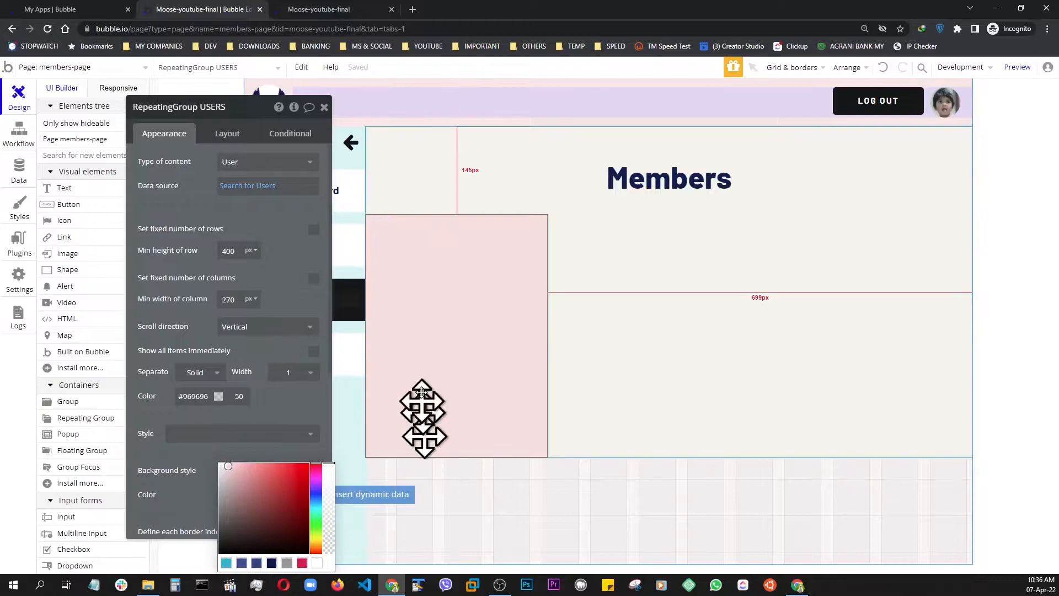
pyautogui.click(286, 413)
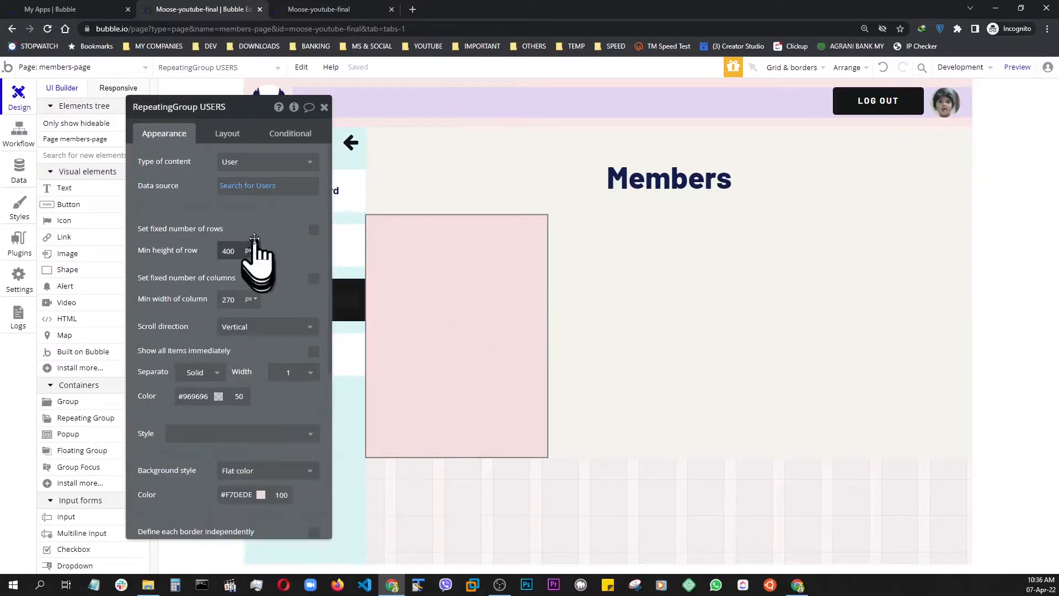
# Set the repeating group's cell layout to Column and make its width flexible with a minimum of 0 px
pyautogui.click(225, 137)
pyautogui.click(264, 162)
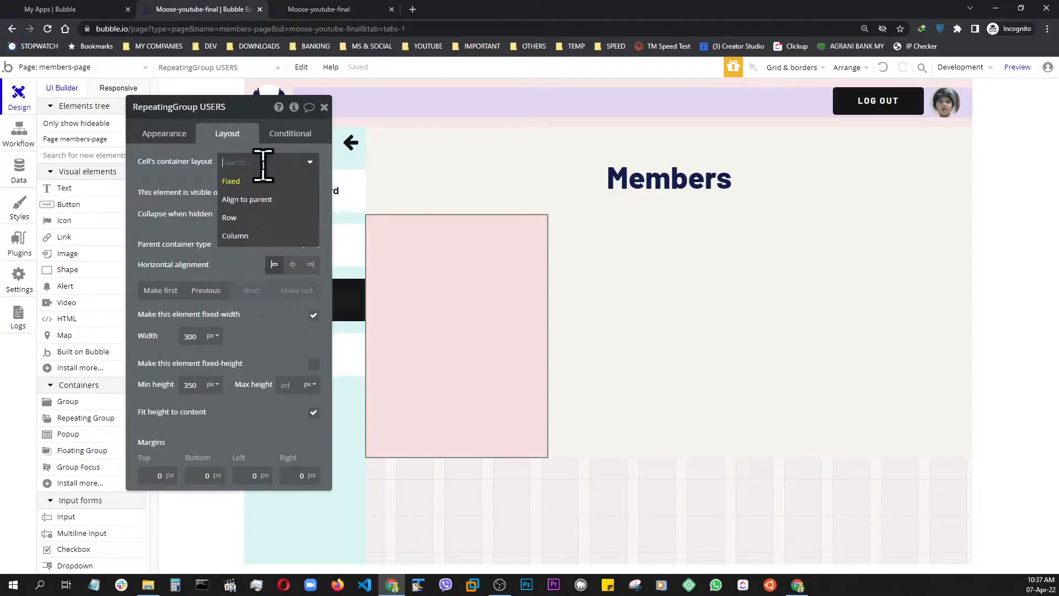
pyautogui.click(249, 238)
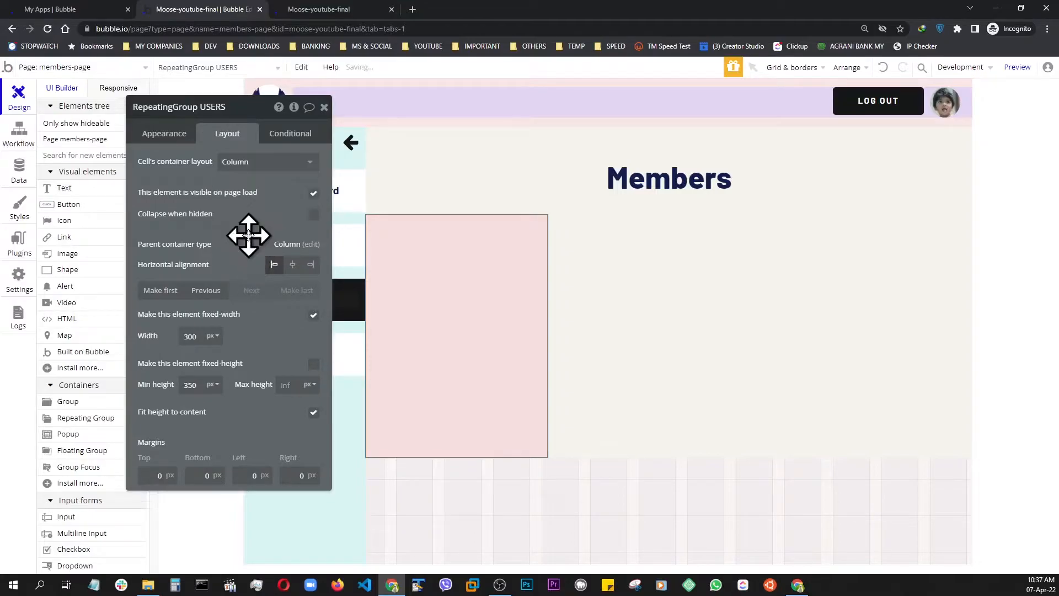
pyautogui.click(314, 316)
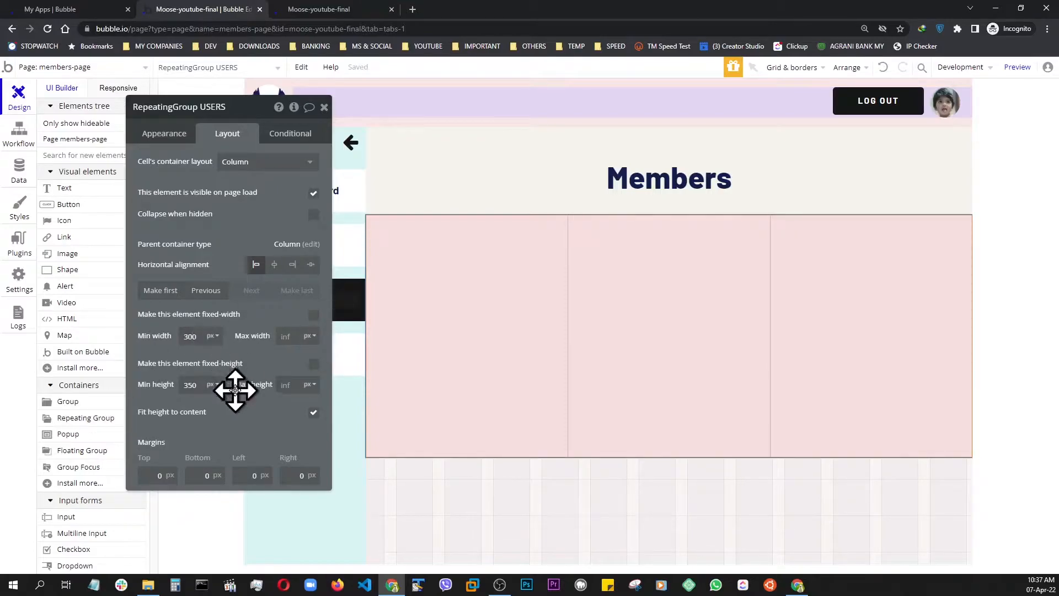
pyautogui.press('BackSpace')
pyautogui.press('BackSpace')
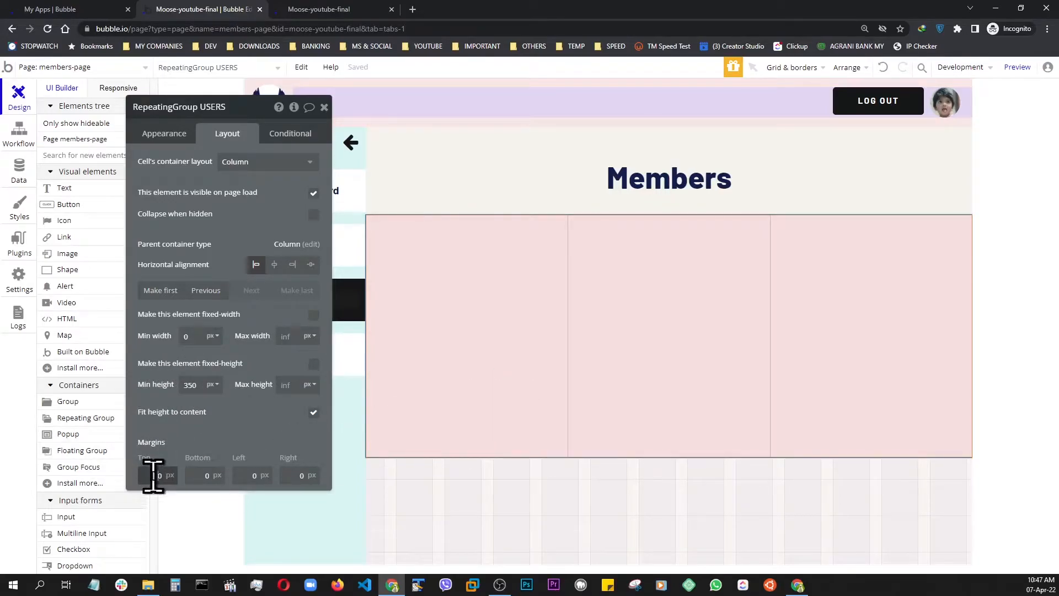
# Set the repeating group's top, bottom, left and right margins to 10 px and close its properties
pyautogui.write('1')
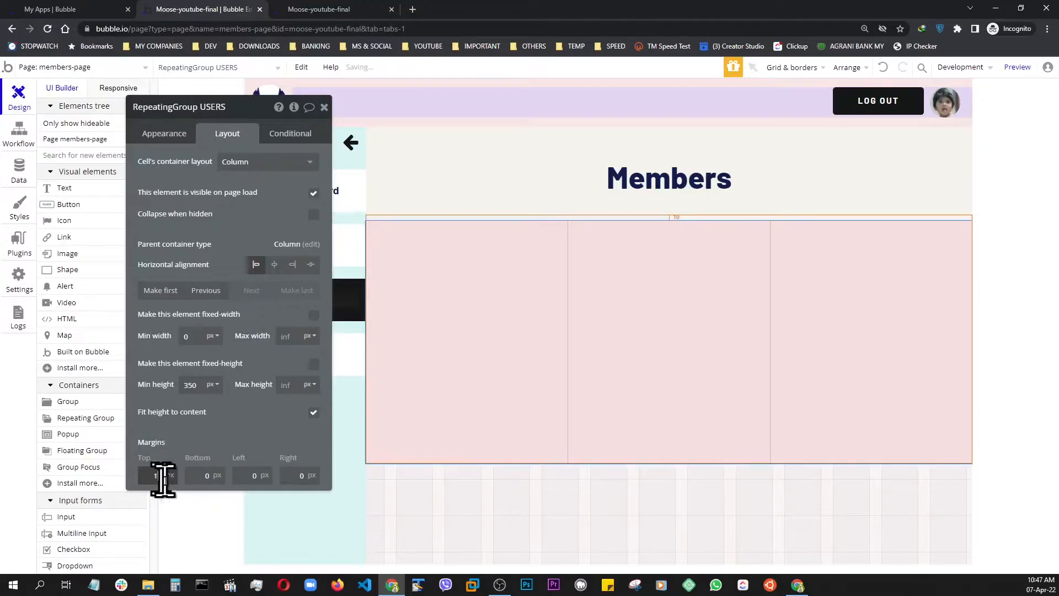
pyautogui.write('1')
pyautogui.click(243, 475)
pyautogui.write('11')
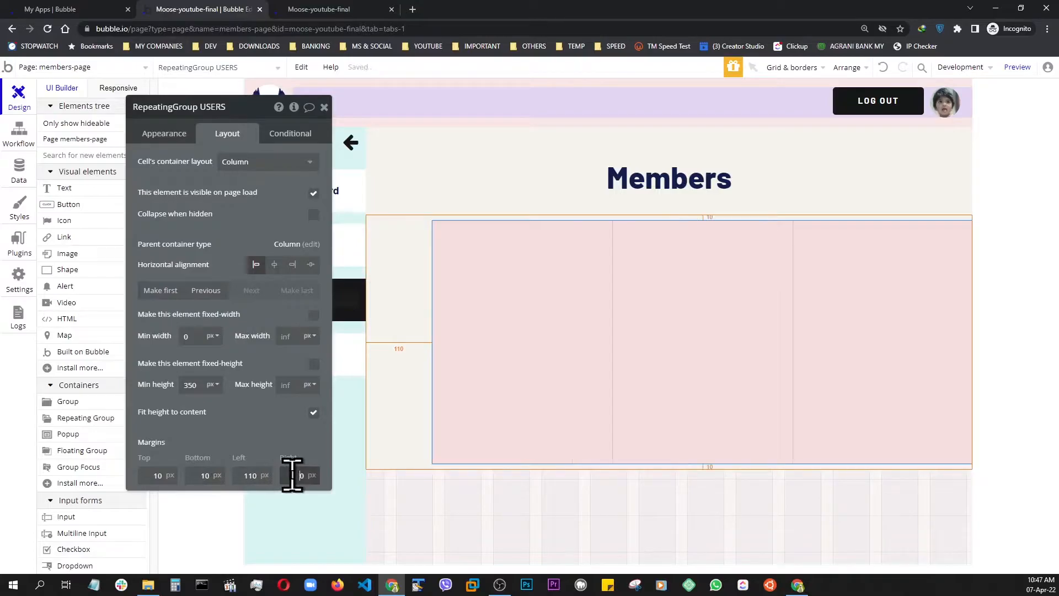
pyautogui.write('1')
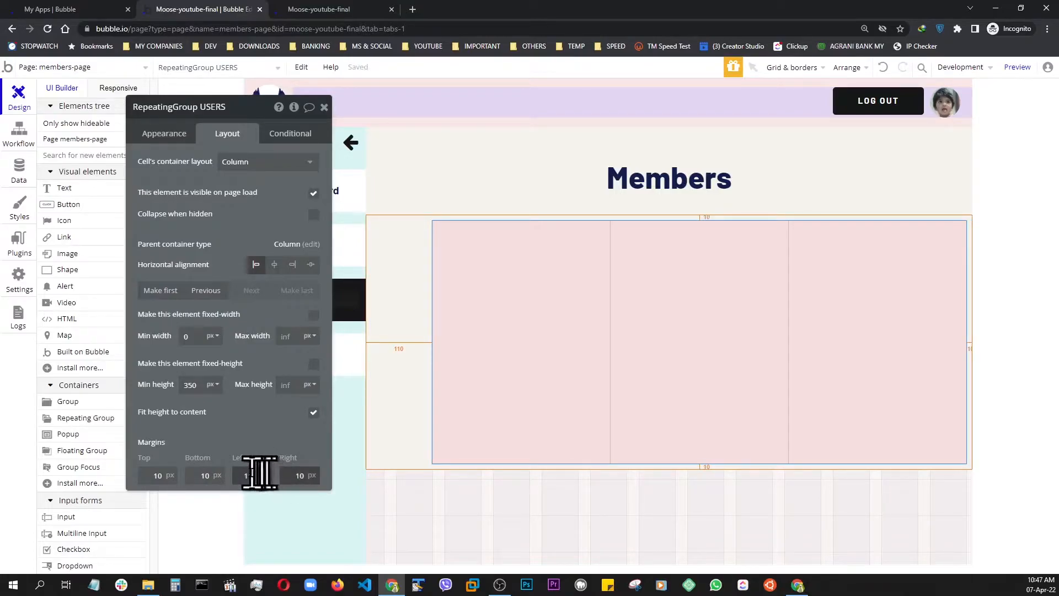
pyautogui.press('BackSpace')
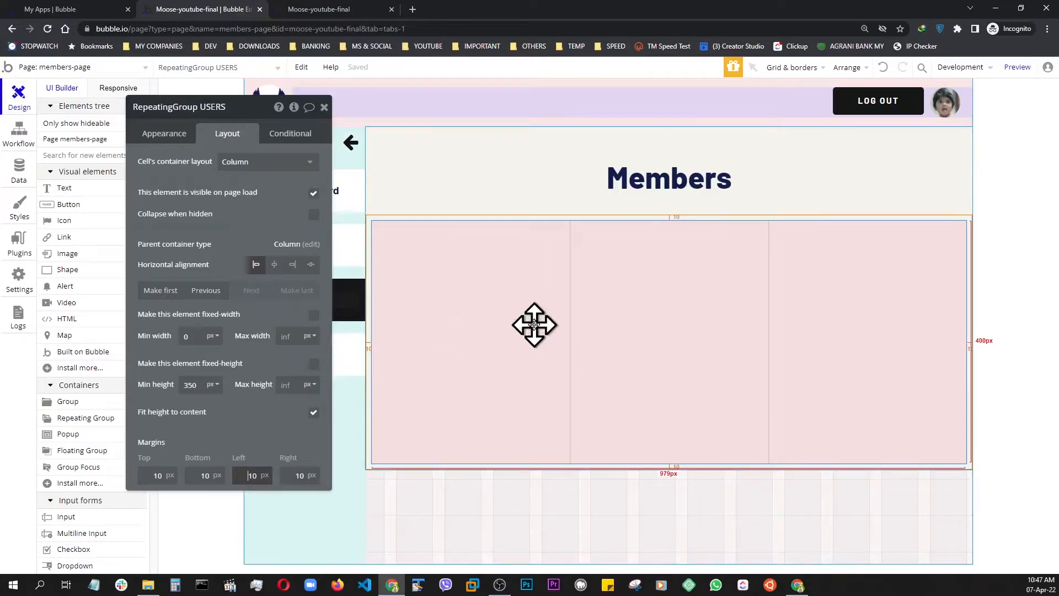
pyautogui.click(323, 108)
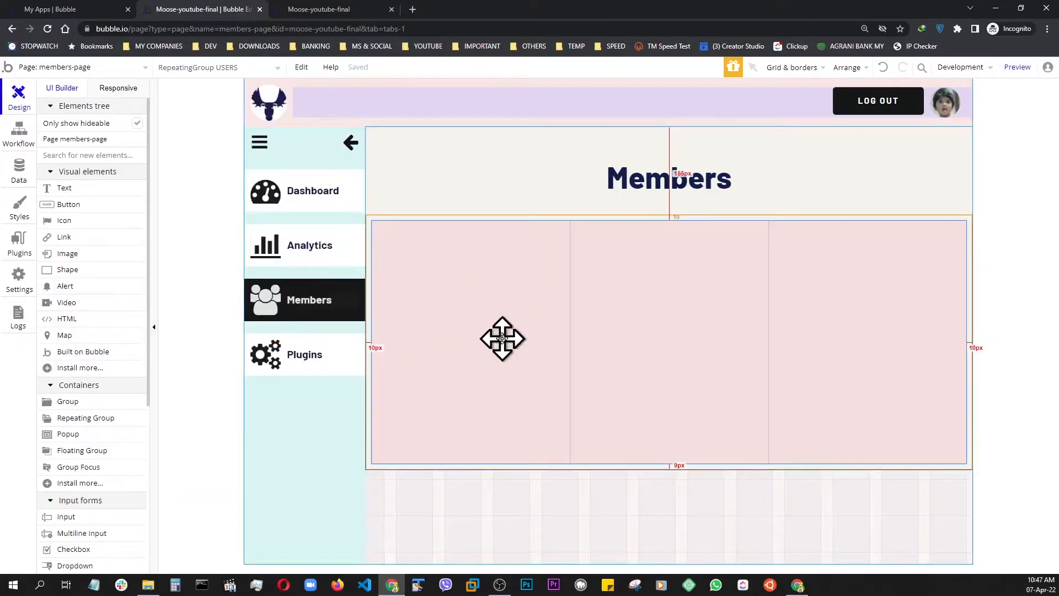
# Add a group inside the repeating group's first cell and set its container layout to Column
pyautogui.click(75, 408)
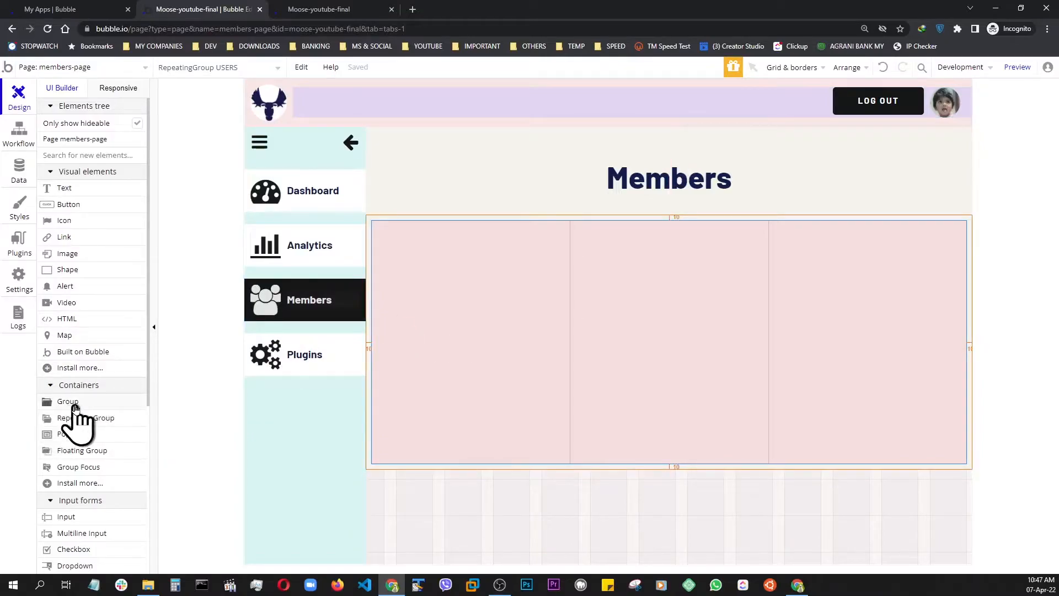
pyautogui.click(426, 349)
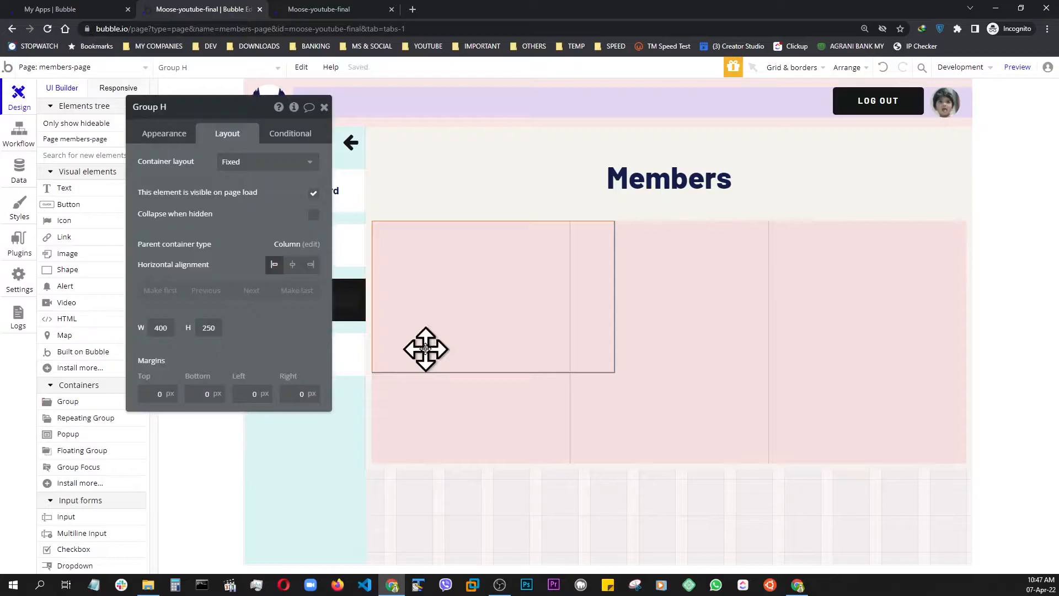
pyautogui.click(253, 163)
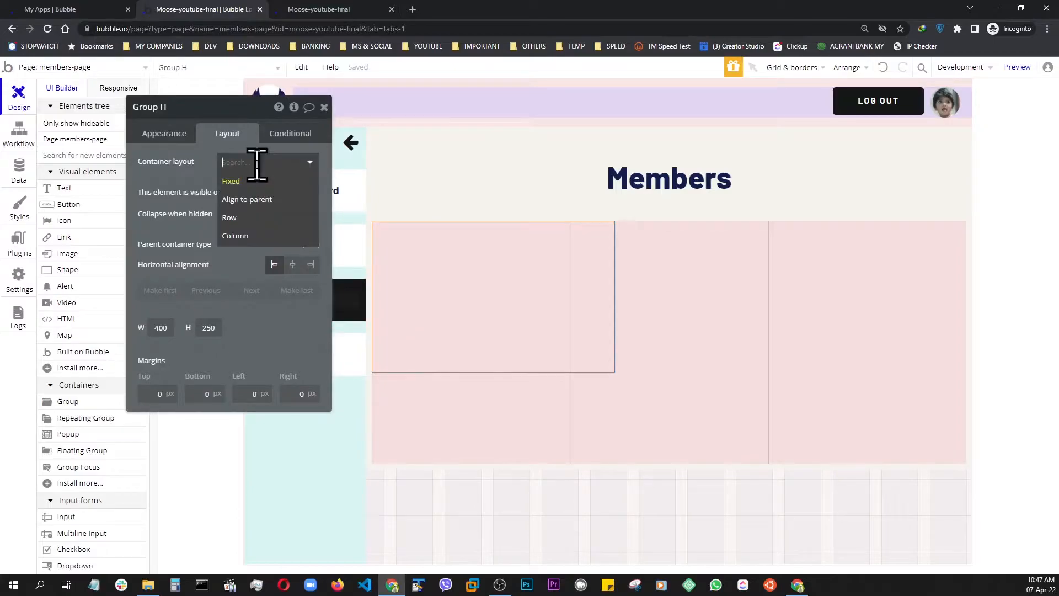
pyautogui.click(236, 236)
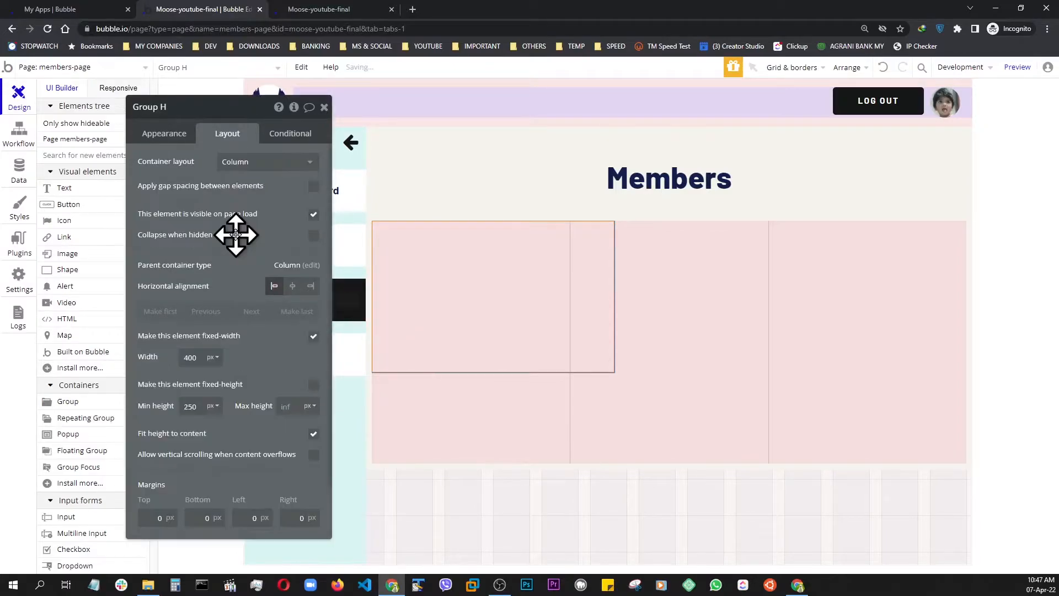
# Turn off the new group's fixed width and set its minimum width to 0 px and minimum height to 350 px
pyautogui.click(314, 339)
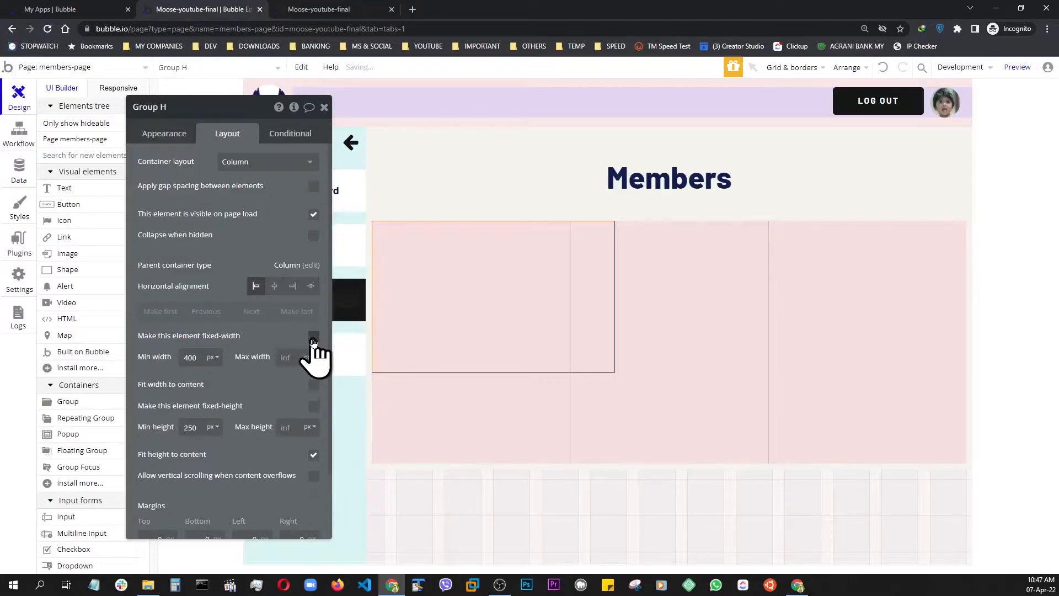
pyautogui.click(190, 358)
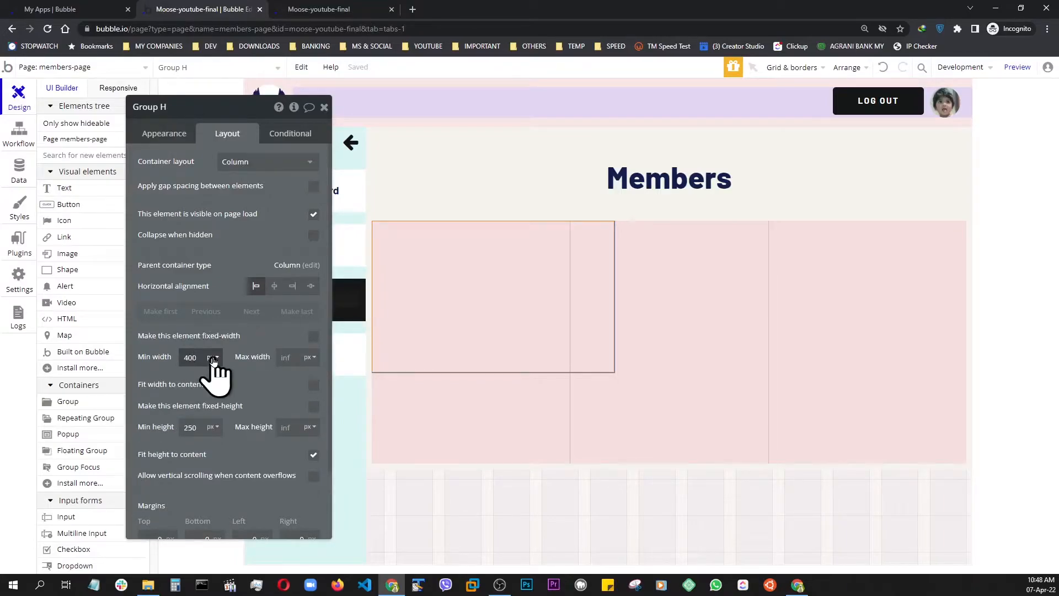
pyautogui.moveTo(251, 388); pyautogui.dragTo(252, 391)
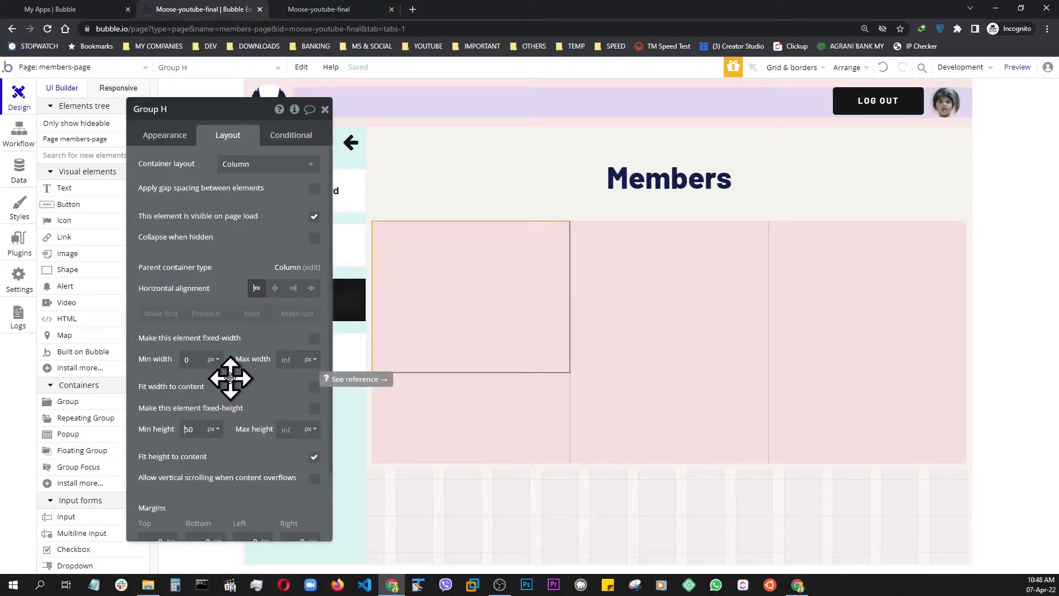
pyautogui.click(222, 409)
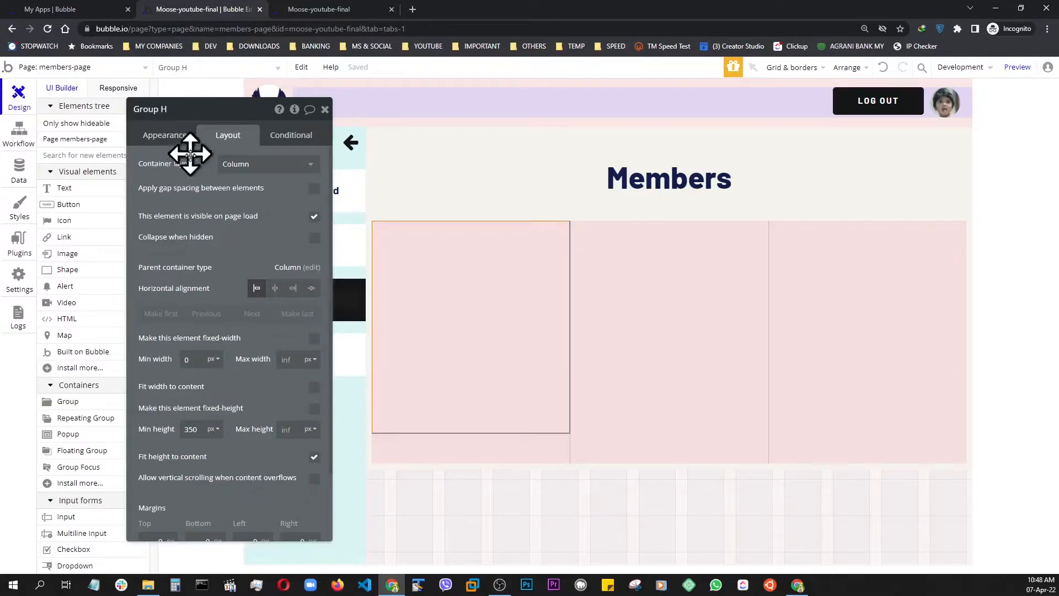
# Rename the group in the repeating group's first cell as Group CARD
pyautogui.click(171, 111)
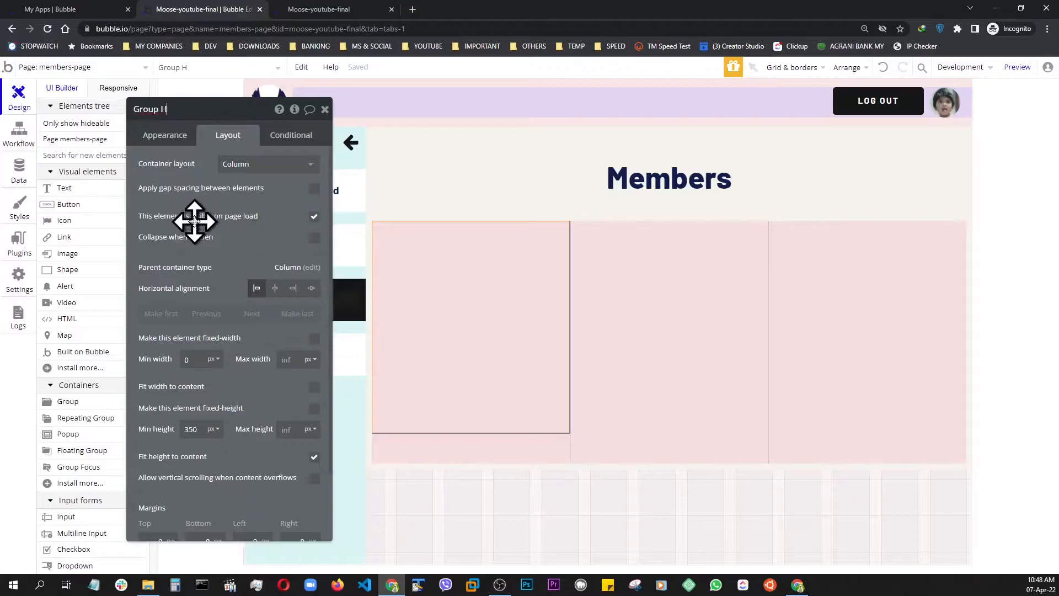
pyautogui.press('BackSpace')
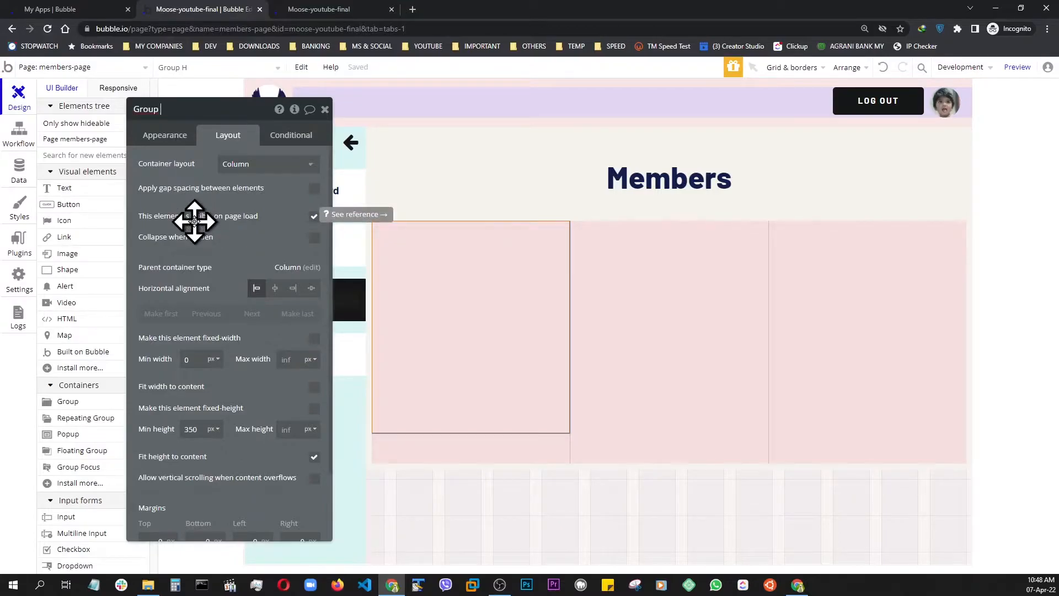
pyautogui.write('CARD')
# Set Group CARD's type of content to User and its data source to Current cell's User
pyautogui.click(164, 135)
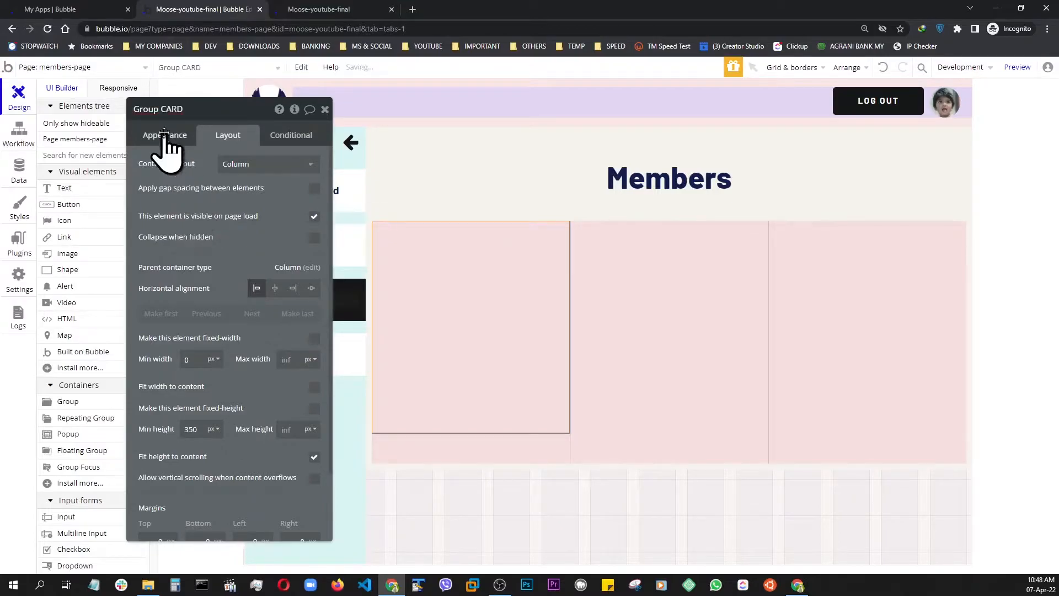
pyautogui.click(277, 164)
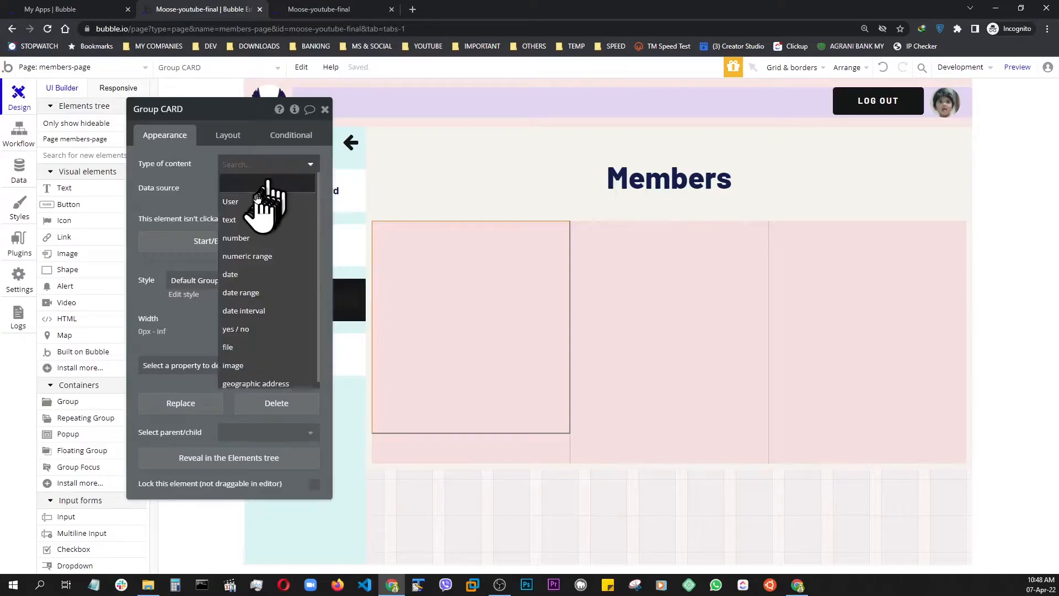
pyautogui.click(236, 202)
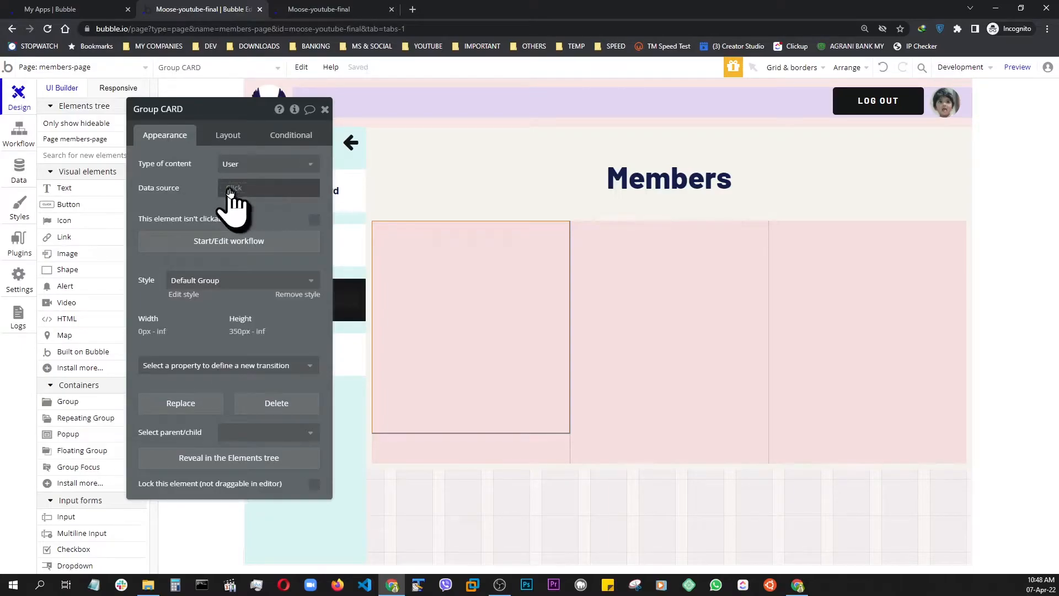
pyautogui.click(243, 190)
pyautogui.click(243, 228)
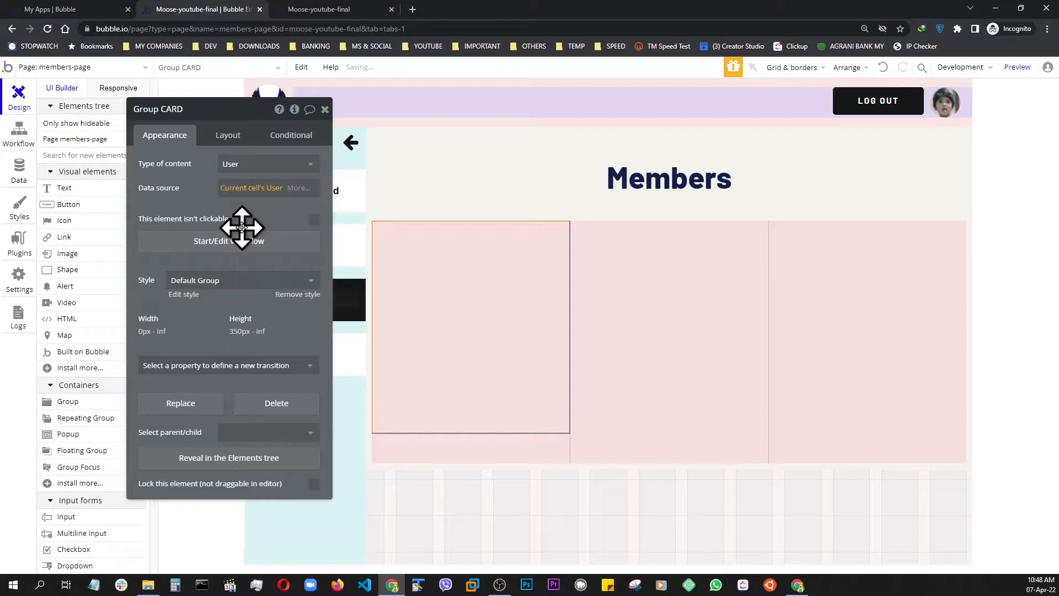
# Detach Group CARD from its style, set its roundness to 30 and give it a flat white (#FFFFFF) background
pyautogui.click(297, 296)
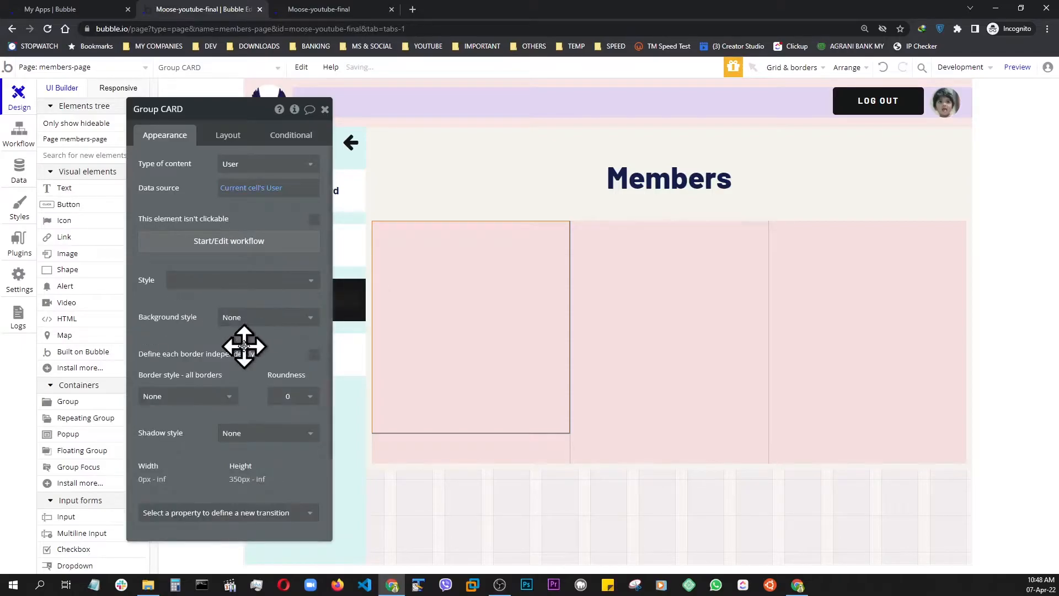
pyautogui.click(284, 397)
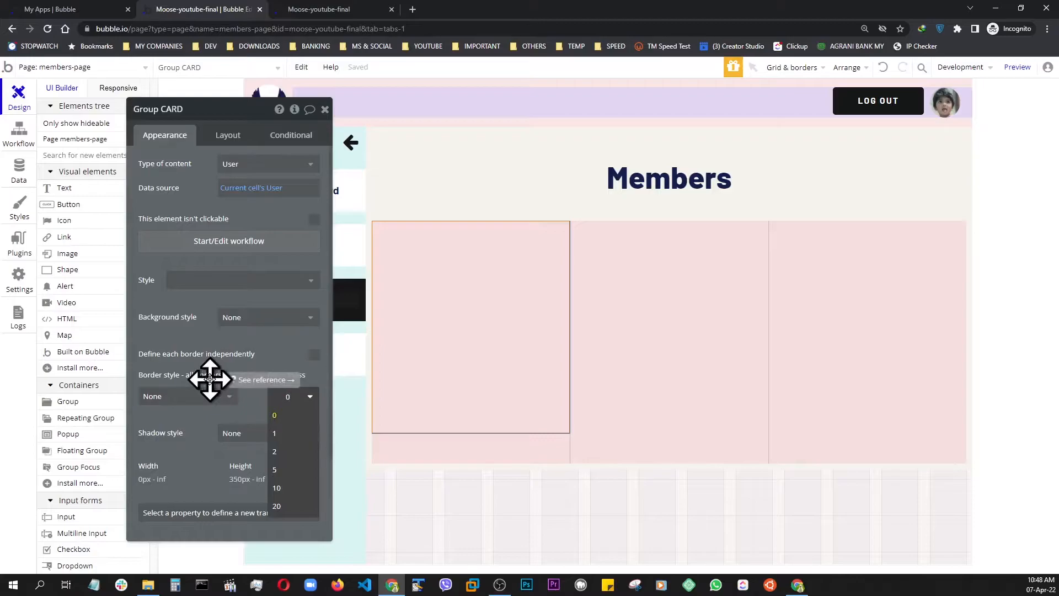
pyautogui.click(260, 352)
pyautogui.click(237, 319)
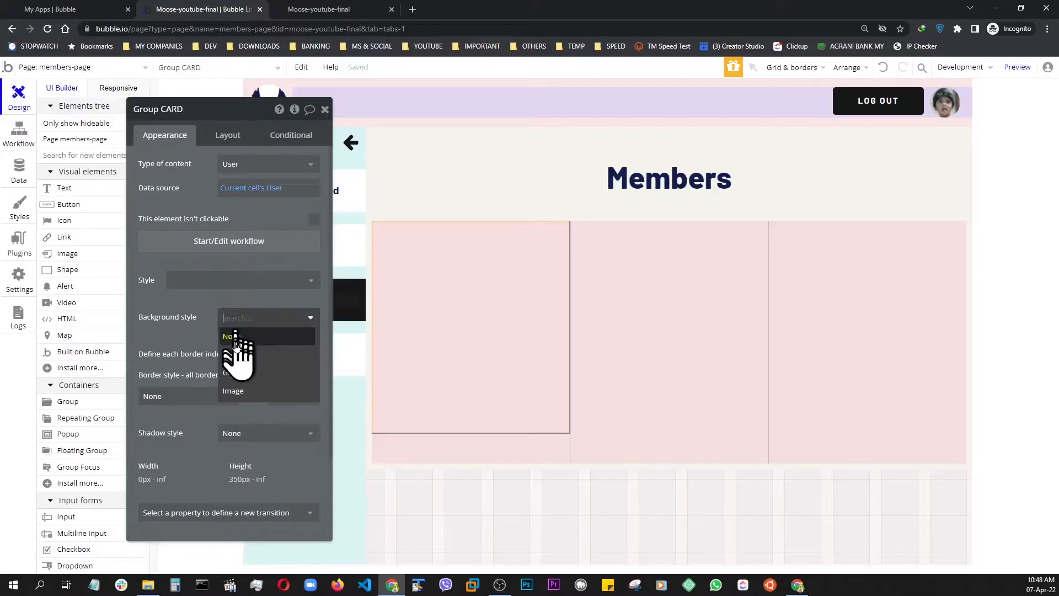
pyautogui.click(237, 356)
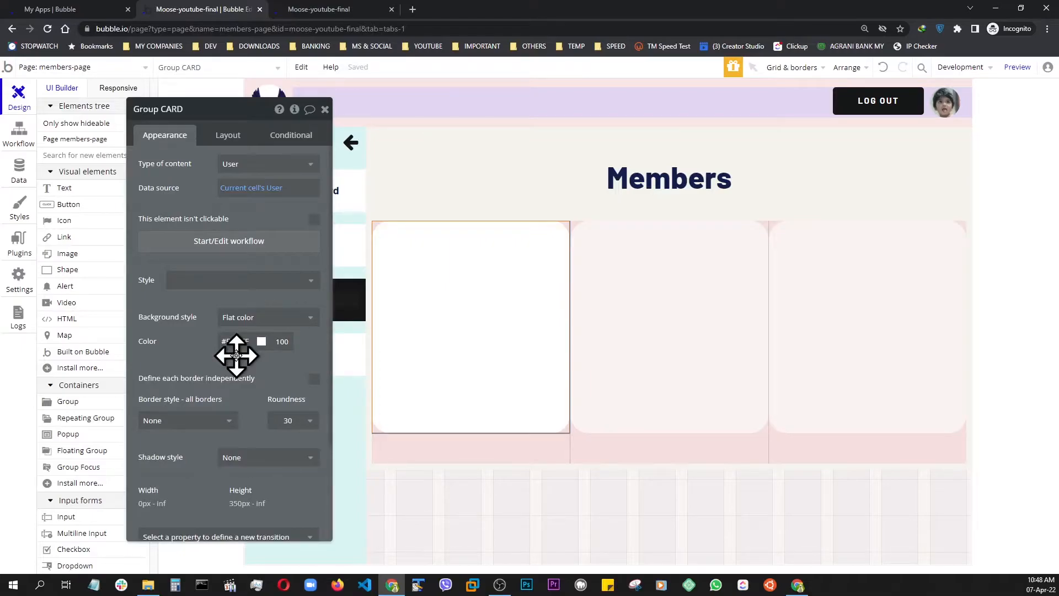
# Set Group CARD's top, bottom, left and right margins to 10 px each
pyautogui.moveTo(222, 113); pyautogui.dragTo(218, 85)
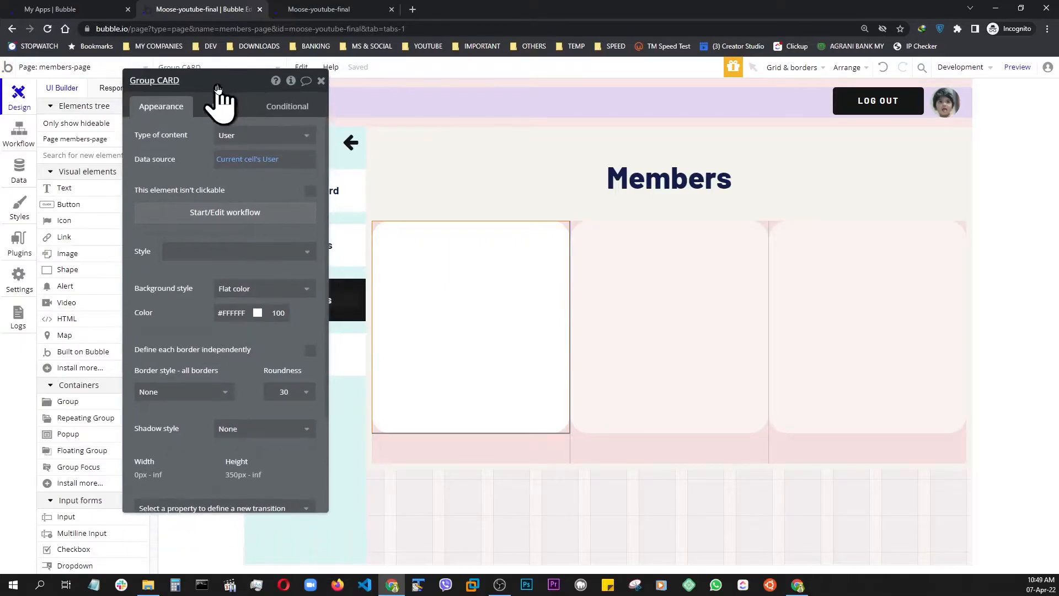
pyautogui.click(221, 112)
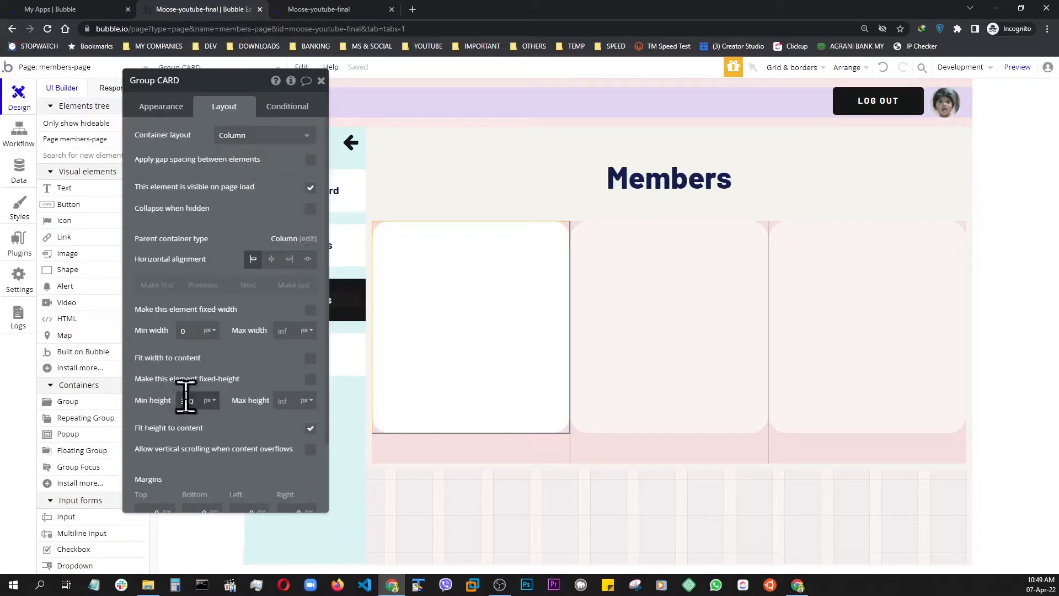
pyautogui.scroll(-3, 185, 406)
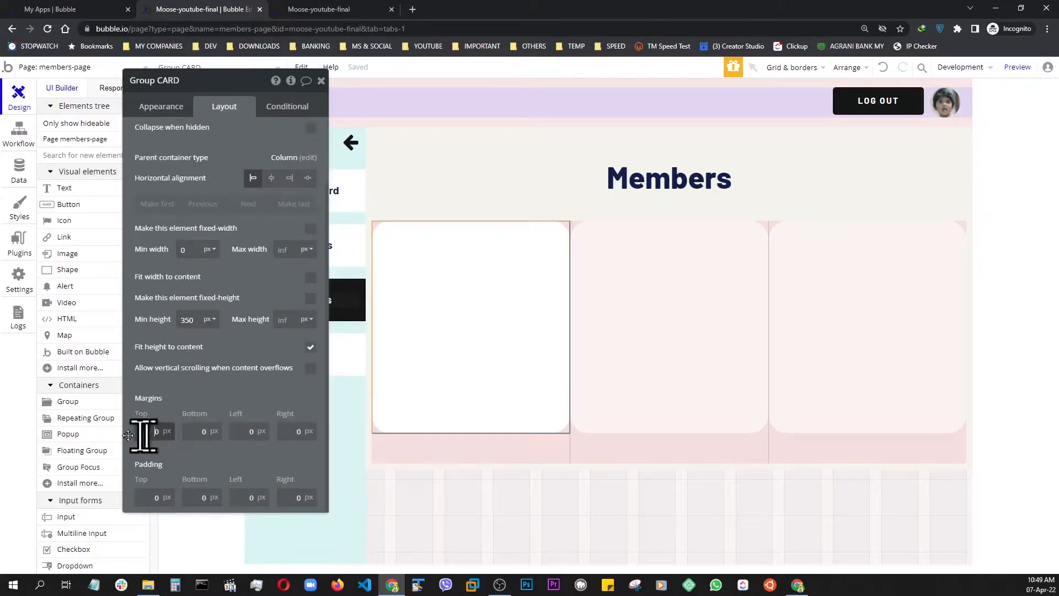
pyautogui.write('1')
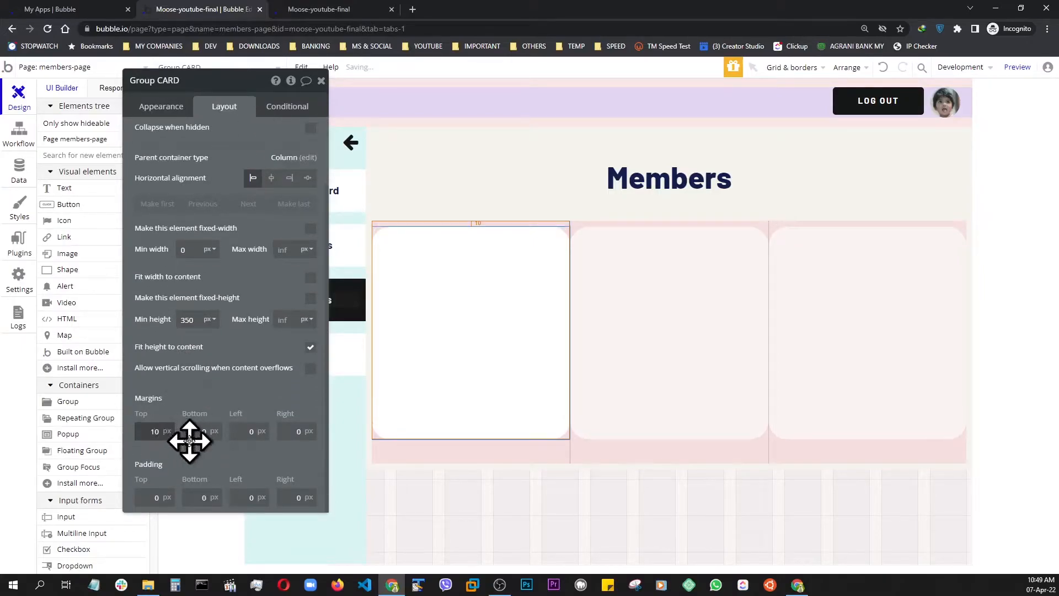
pyautogui.click(243, 432)
pyautogui.write('1')
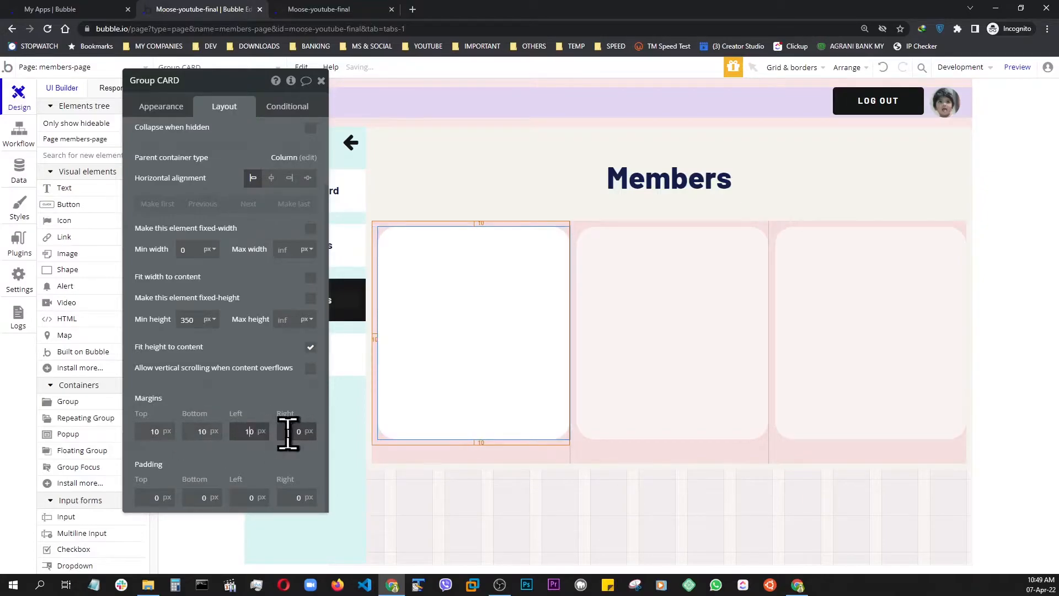
pyautogui.click(287, 433)
pyautogui.write('1')
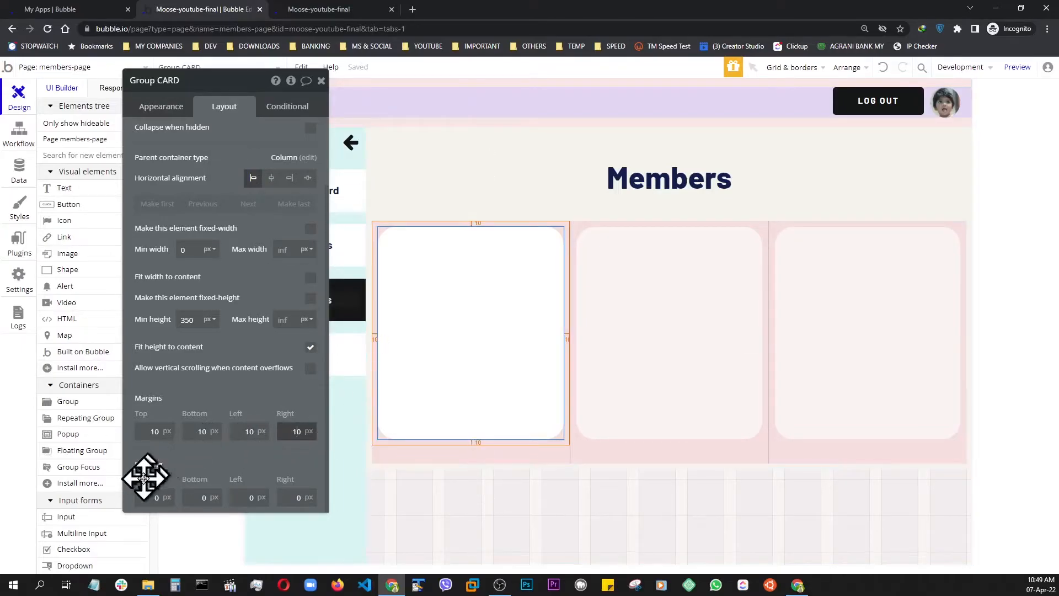
# Set Group CARD's padding to 10 px on all four sides and close its properties
pyautogui.click(150, 498)
pyautogui.write('1')
pyautogui.click(200, 498)
pyautogui.write('1')
pyautogui.click(245, 498)
pyautogui.write('1')
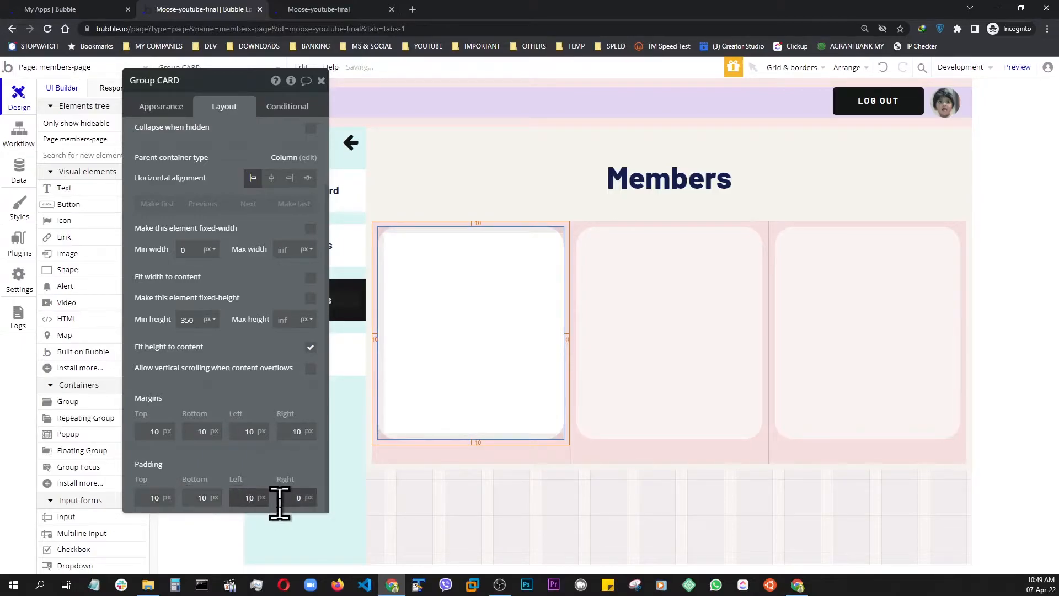
pyautogui.write('1')
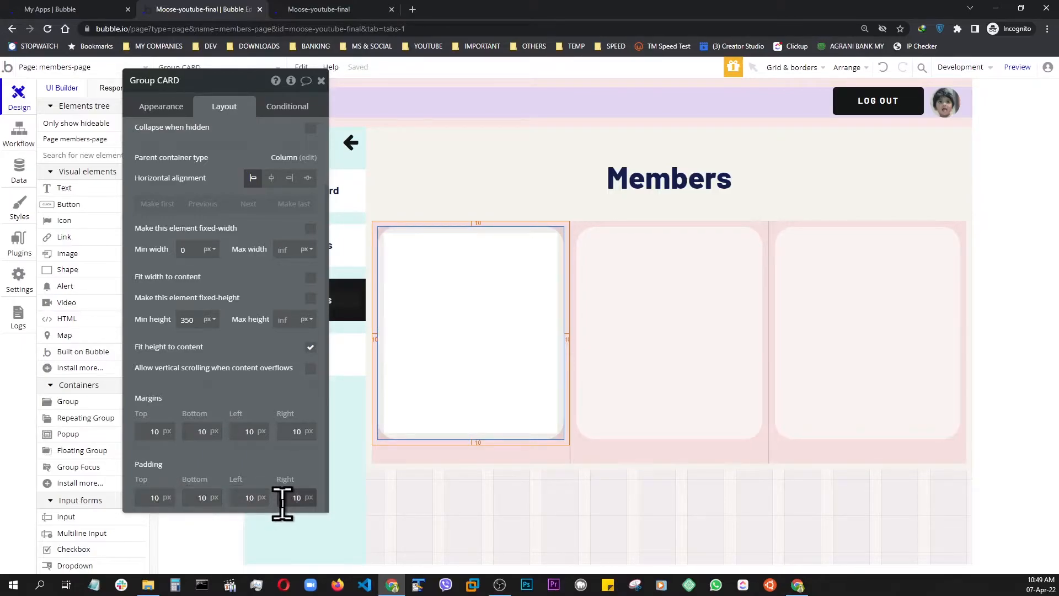
pyautogui.click(322, 82)
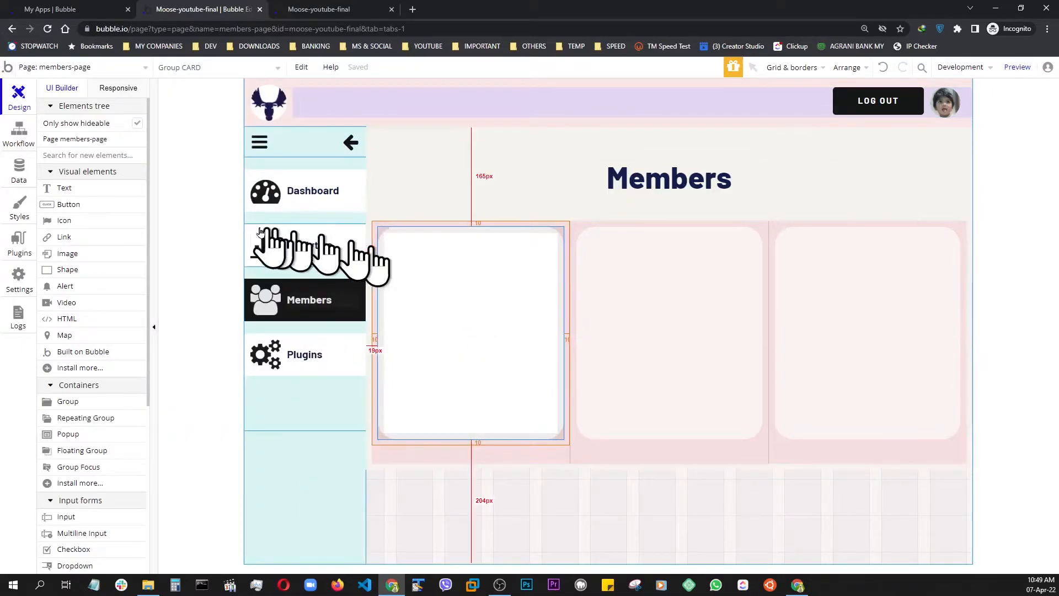
# Add an image inside Group CARD and set its dynamic image to Parent group's User's photo
pyautogui.click(61, 257)
pyautogui.click(471, 284)
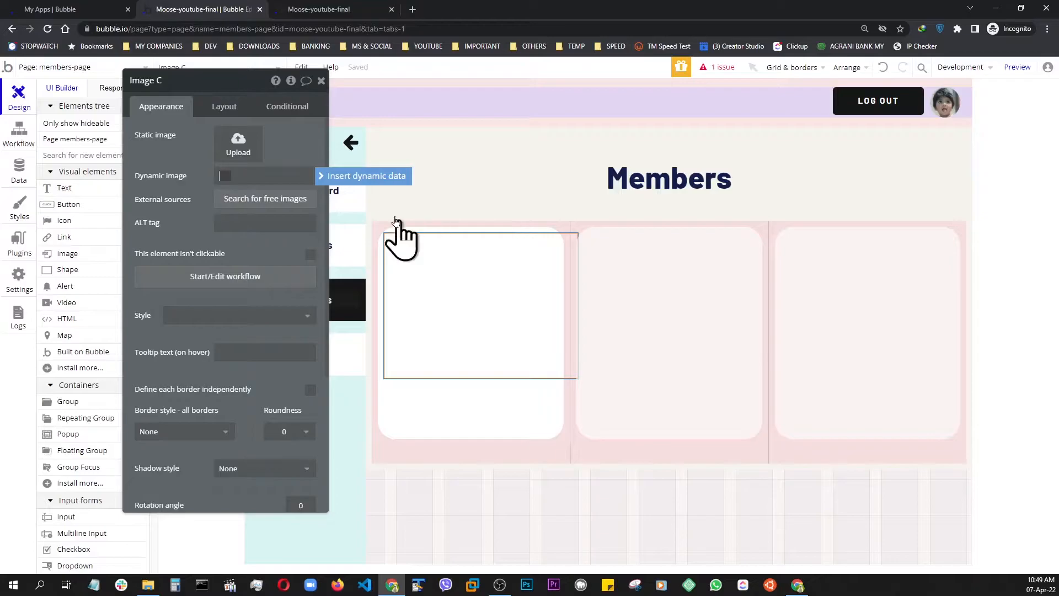
pyautogui.click(340, 181)
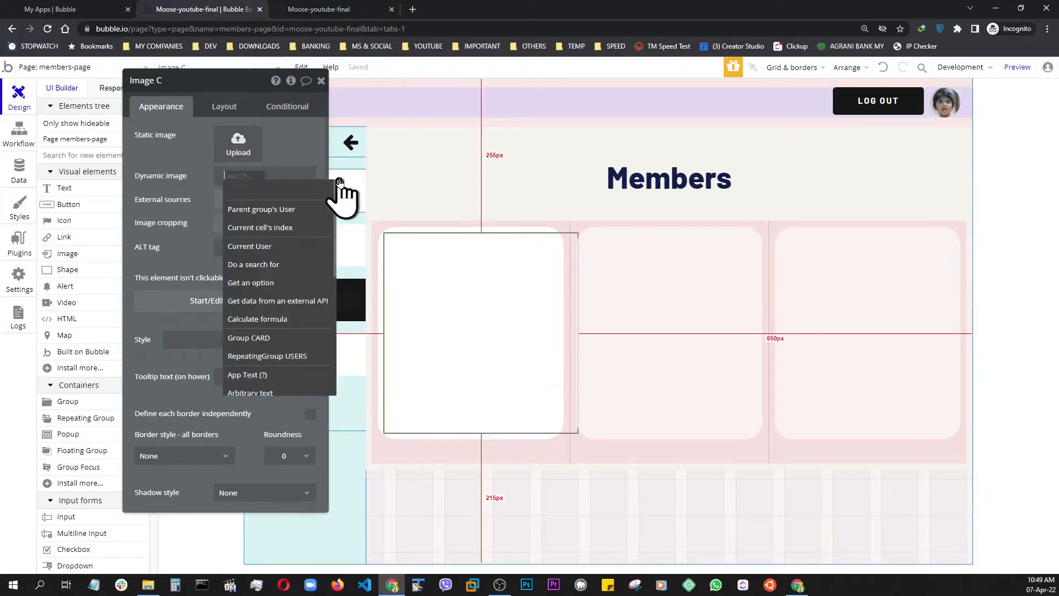
pyautogui.click(297, 216)
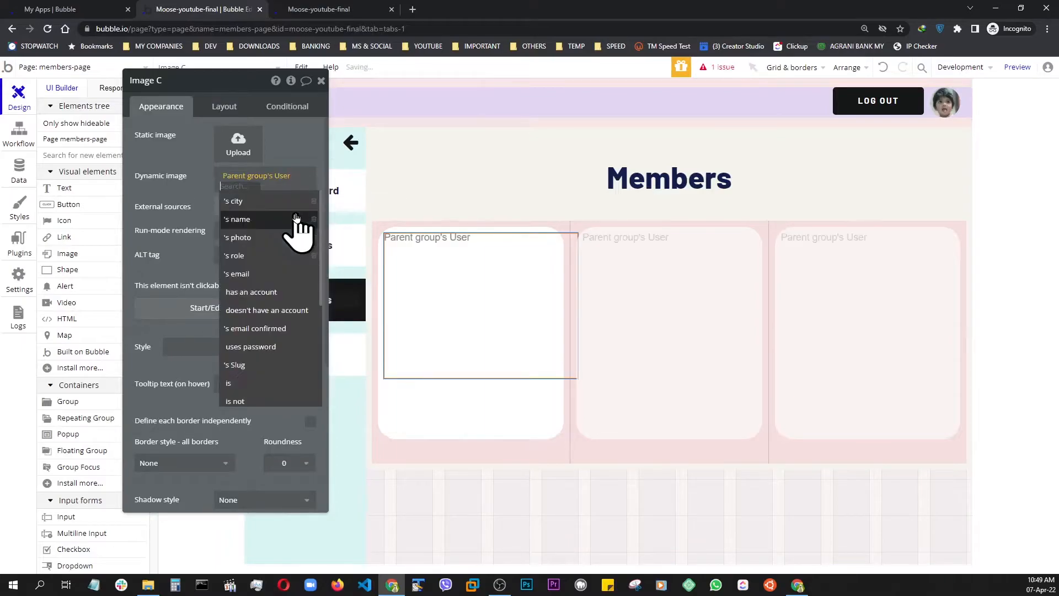
pyautogui.click(237, 237)
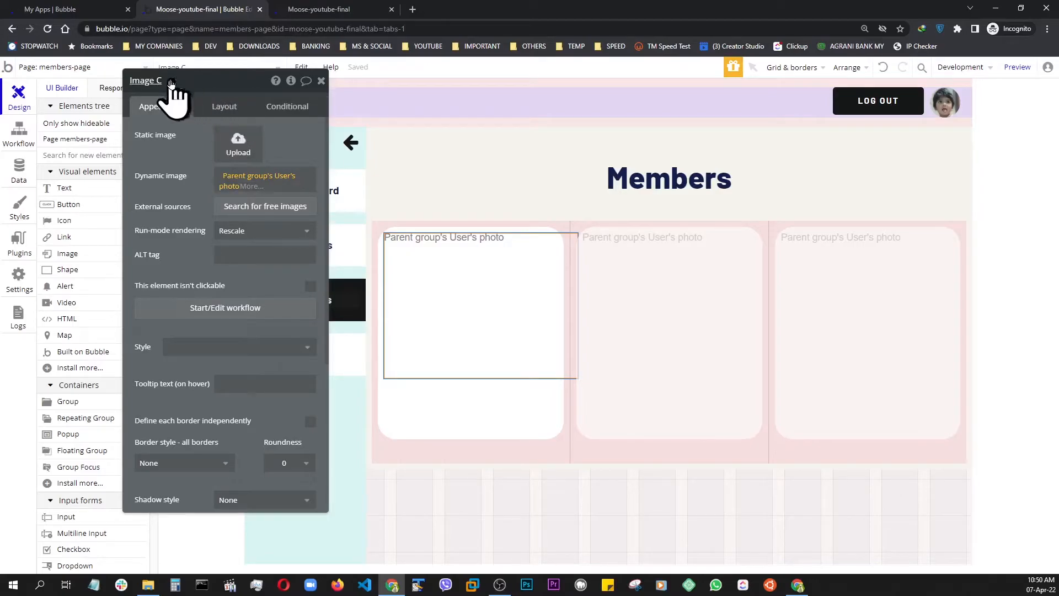
# Rename the image inside Group CARD as Image PROFILE
pyautogui.click(172, 82)
pyautogui.press('BackSpace')
pyautogui.write('P')
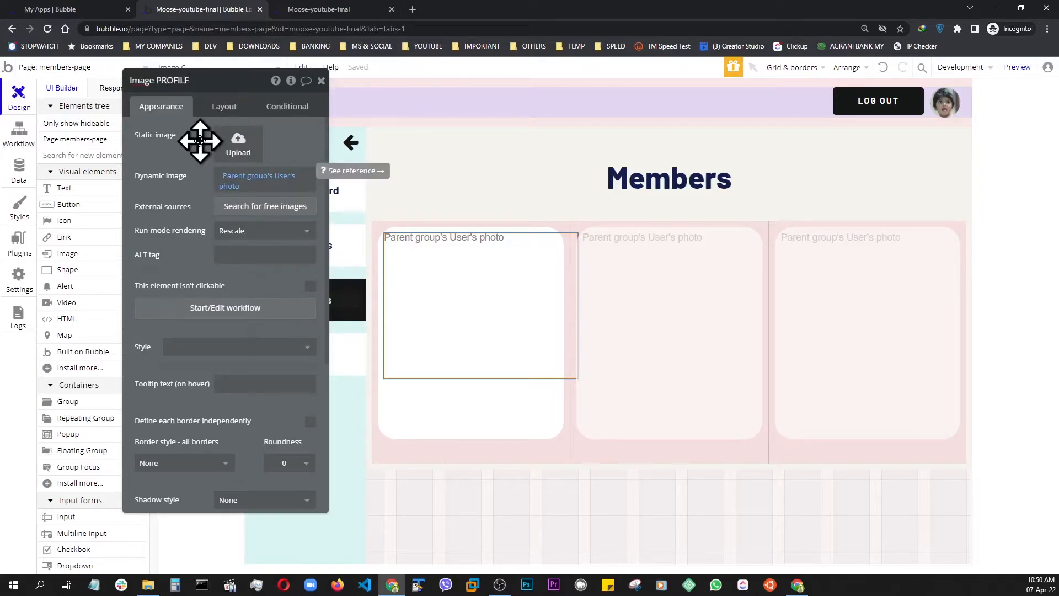
pyautogui.write('ROFILE')
# Set Image PROFILE's fixed width to 100 px and keep its aspect ratio fixed at 1 x 1
pyautogui.click(224, 106)
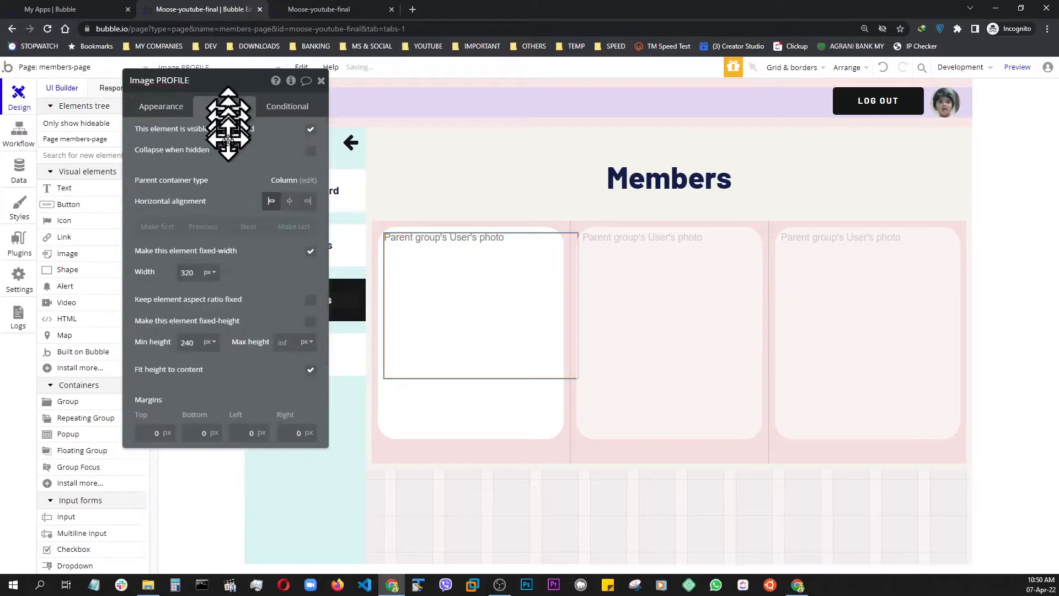
pyautogui.click(190, 275)
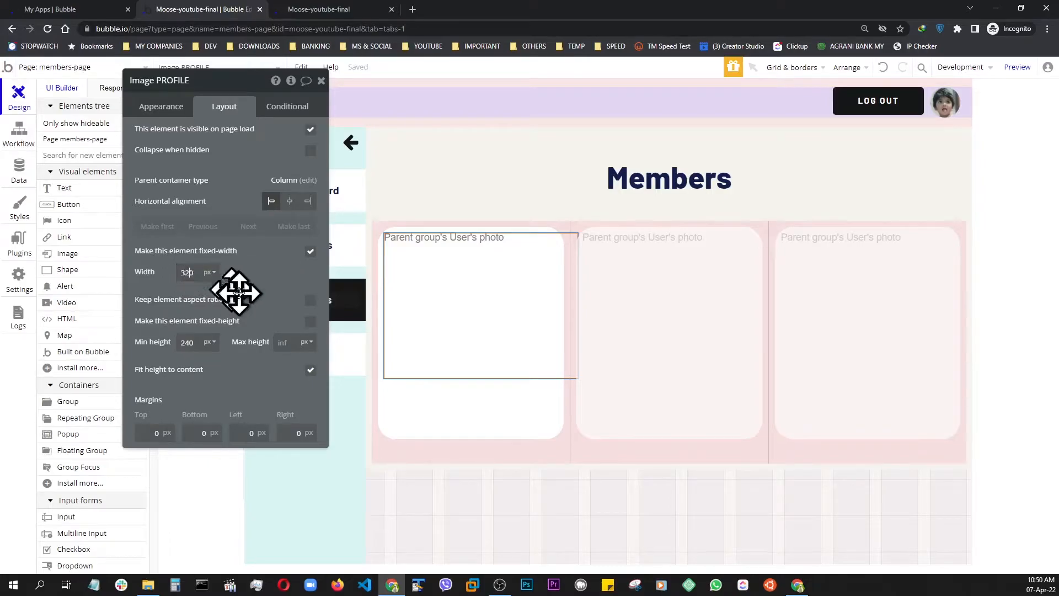
pyautogui.press('BackSpace')
pyautogui.press('BackSpace')
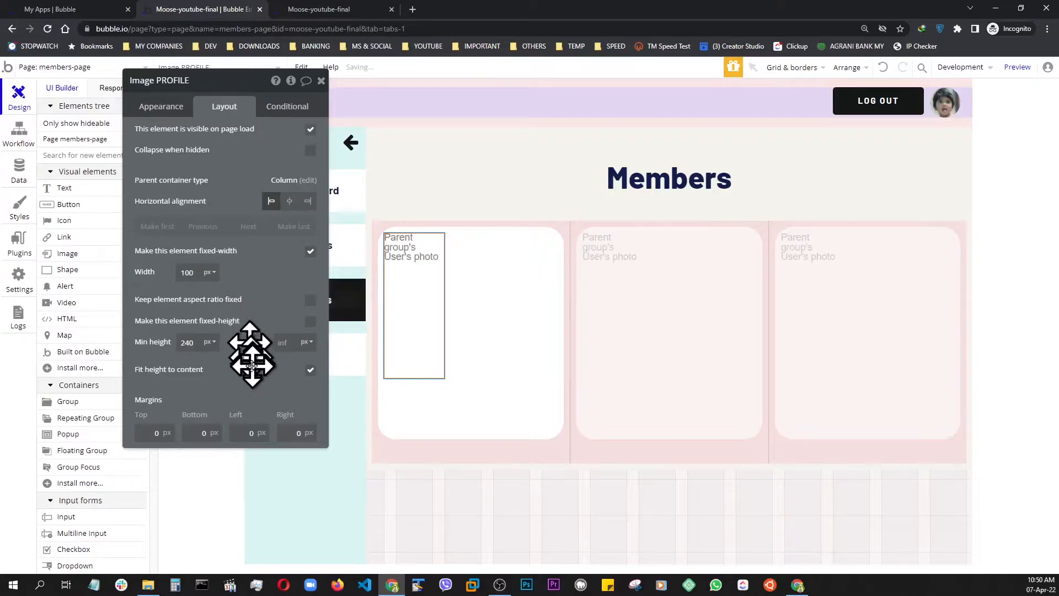
pyautogui.click(311, 301)
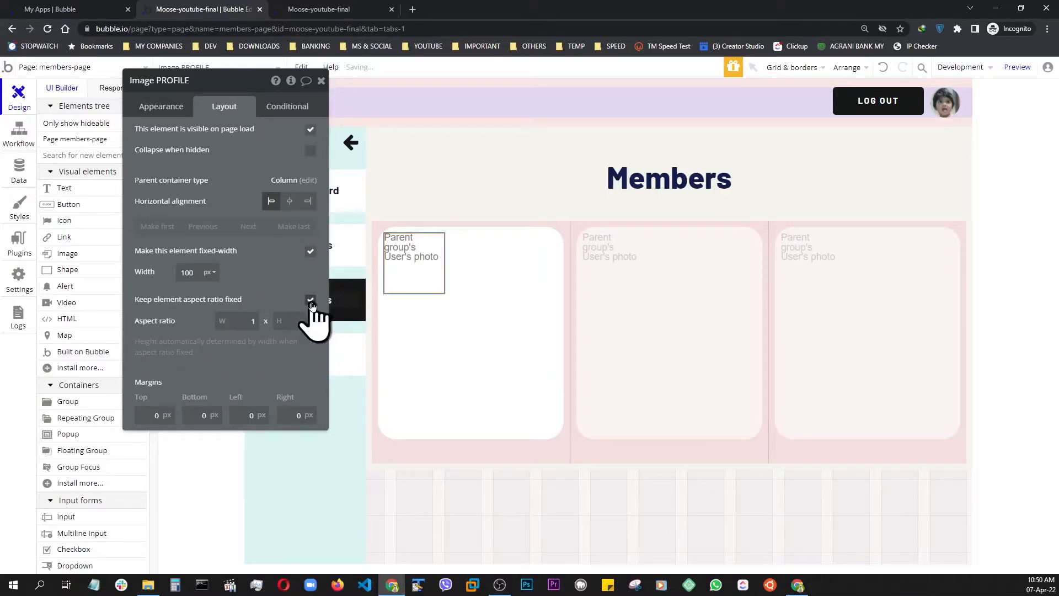
# Center Image PROFILE horizontally in the card with a 20 px top margin, and check the members page in preview
pyautogui.click(291, 202)
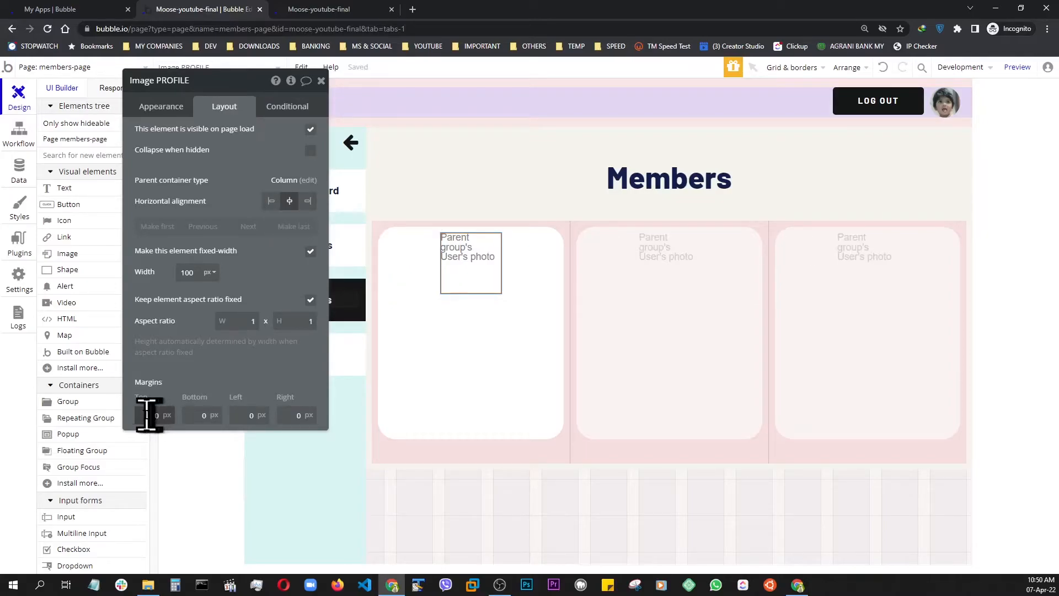
pyautogui.write('2')
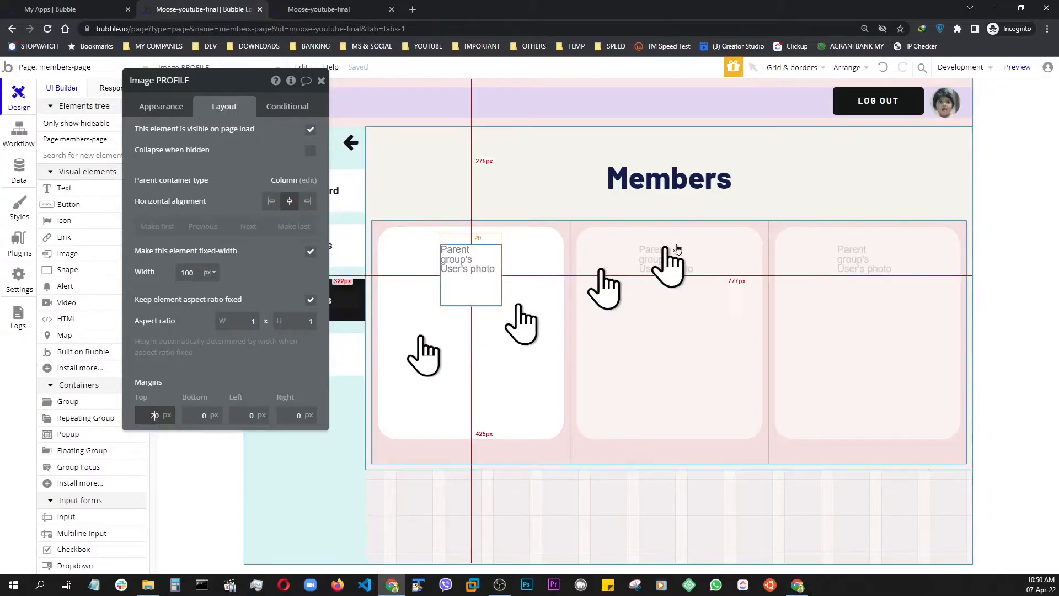
pyautogui.click(1019, 68)
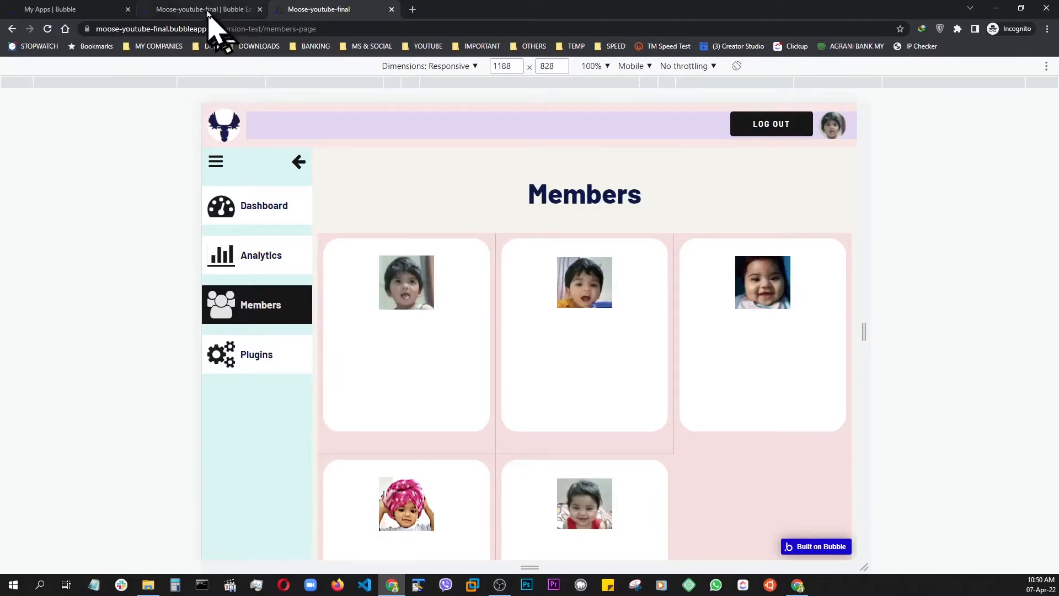
pyautogui.click(217, 9)
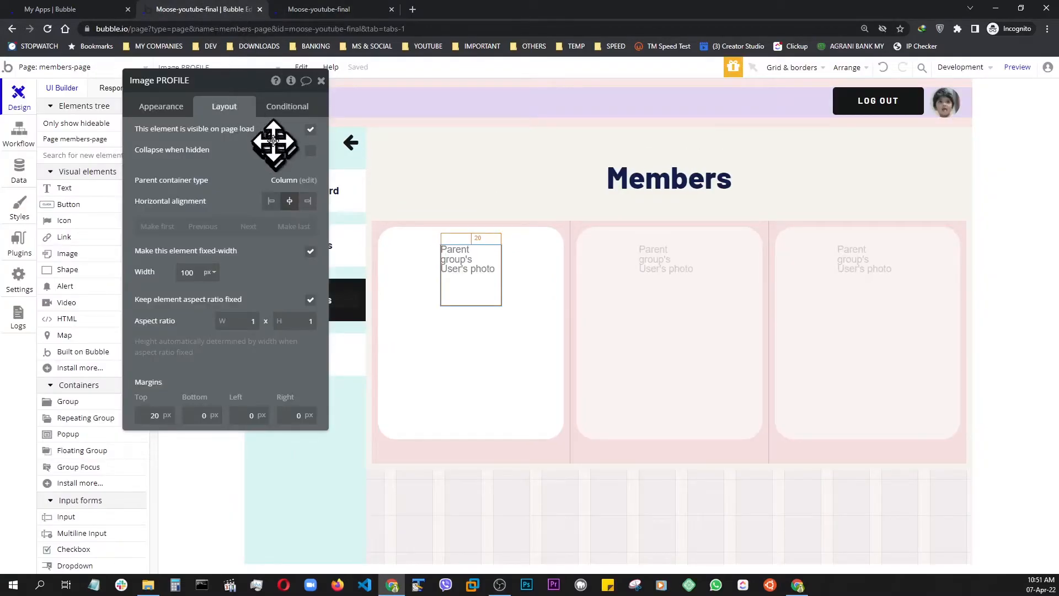
# Set Image PROFILE's border roundness to 50
pyautogui.click(162, 110)
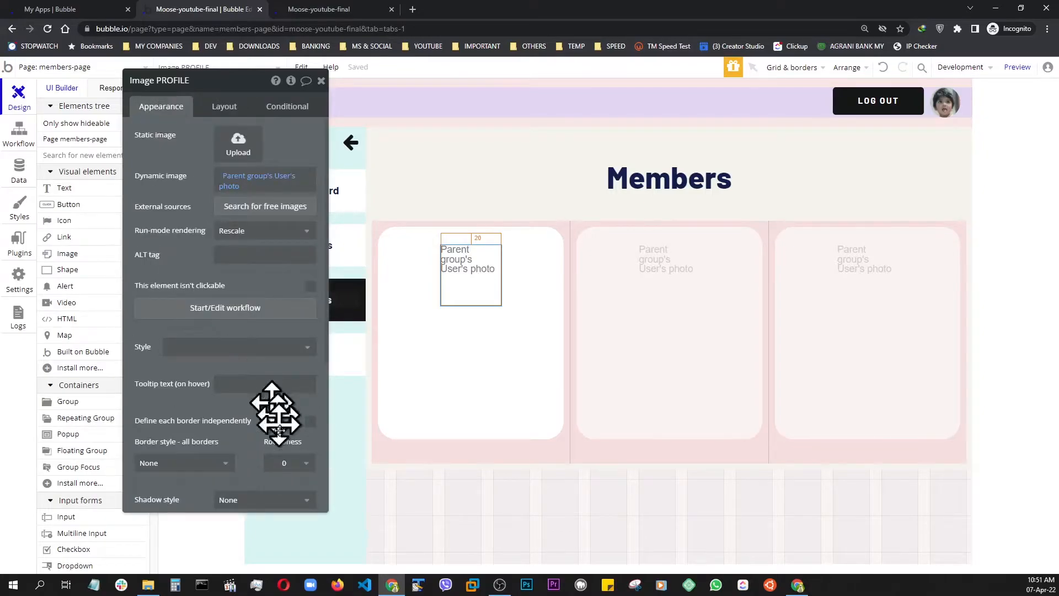
pyautogui.click(276, 464)
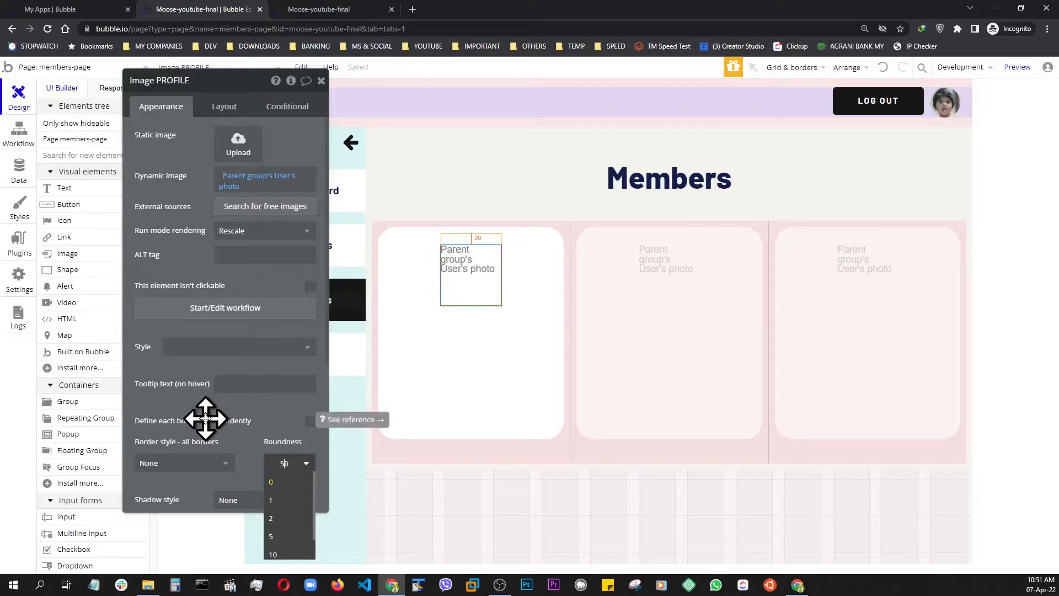
pyautogui.click(253, 410)
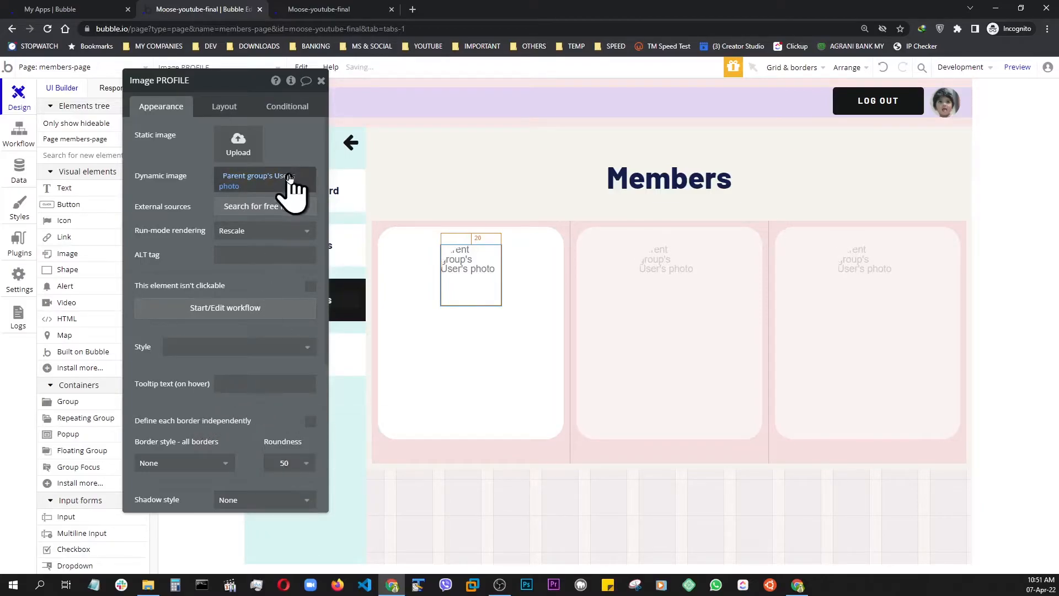
# Process Image PROFILE's photo with Imgix, resizing it to fit the dimensions by cropping, and preview the members page
pyautogui.click(234, 186)
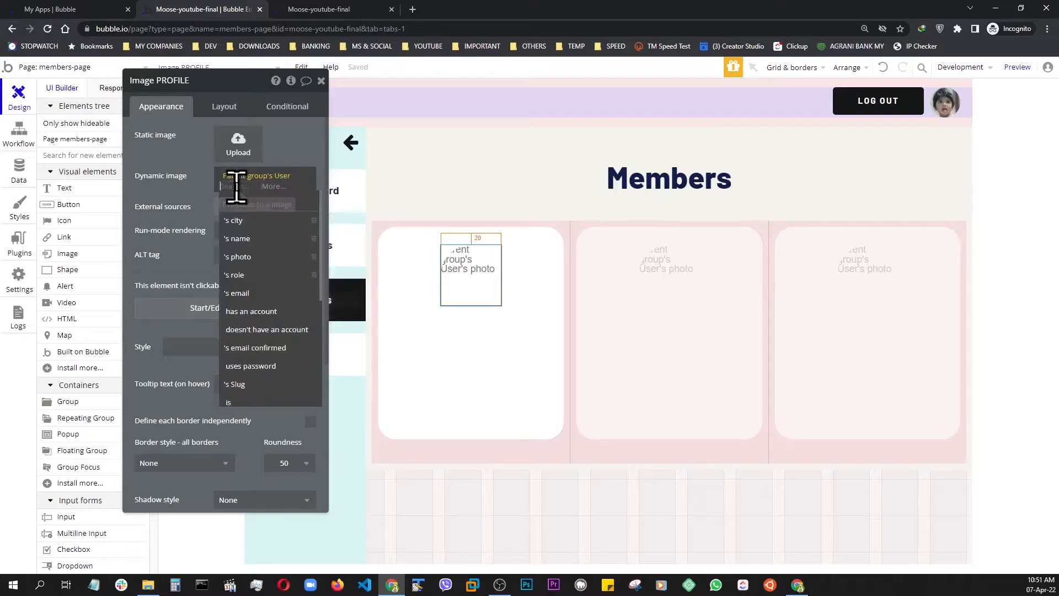
pyautogui.click(275, 186)
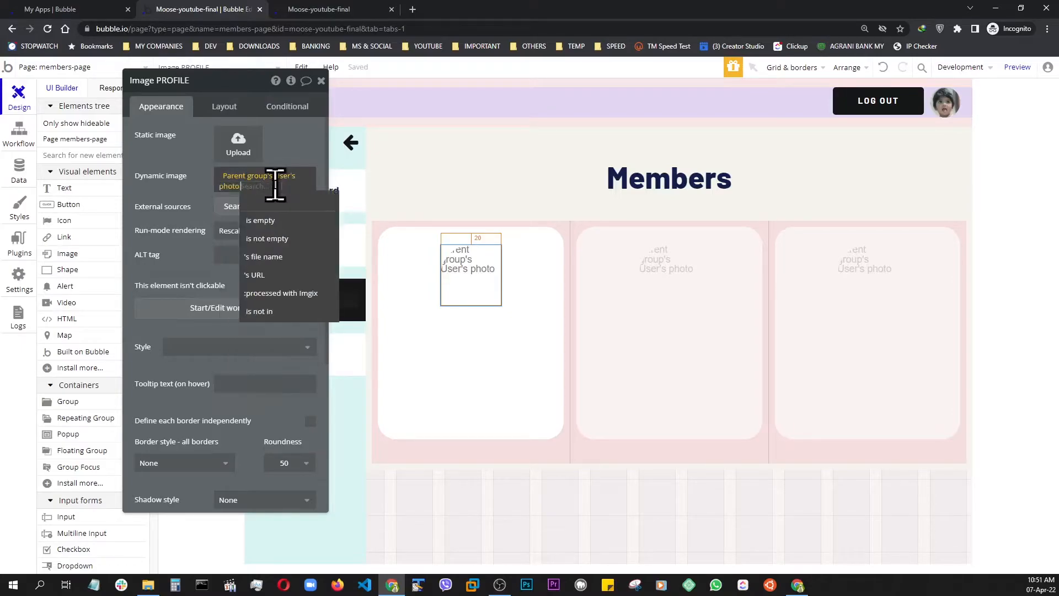
pyautogui.click(279, 295)
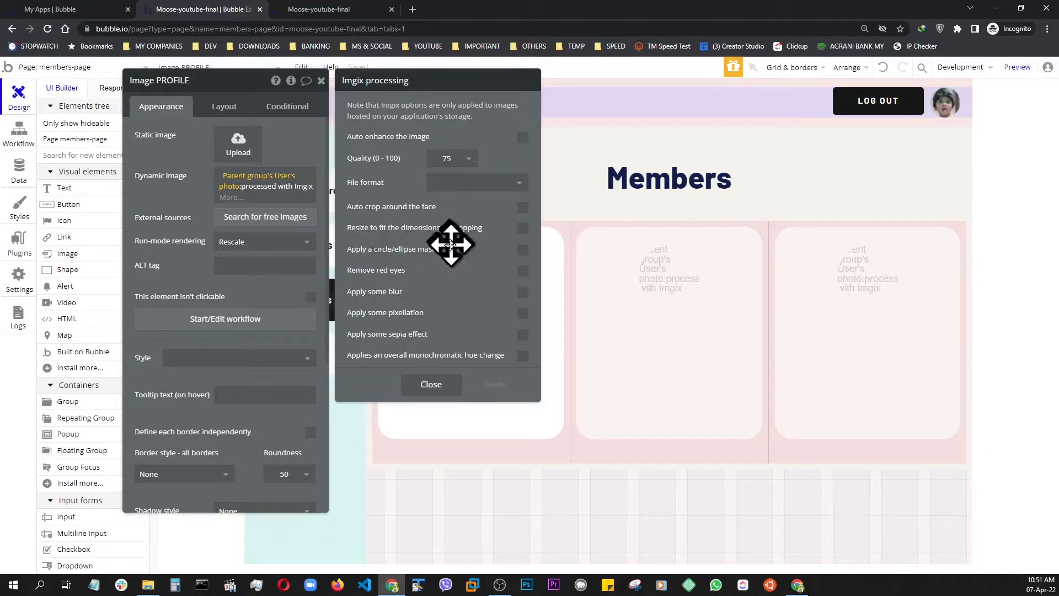
pyautogui.click(522, 228)
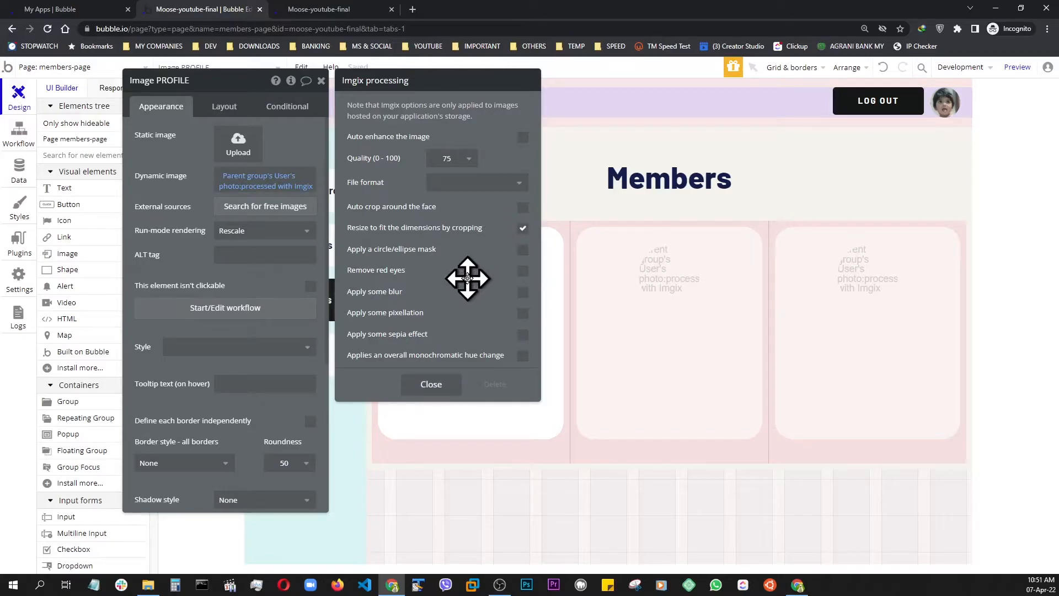
pyautogui.click(436, 387)
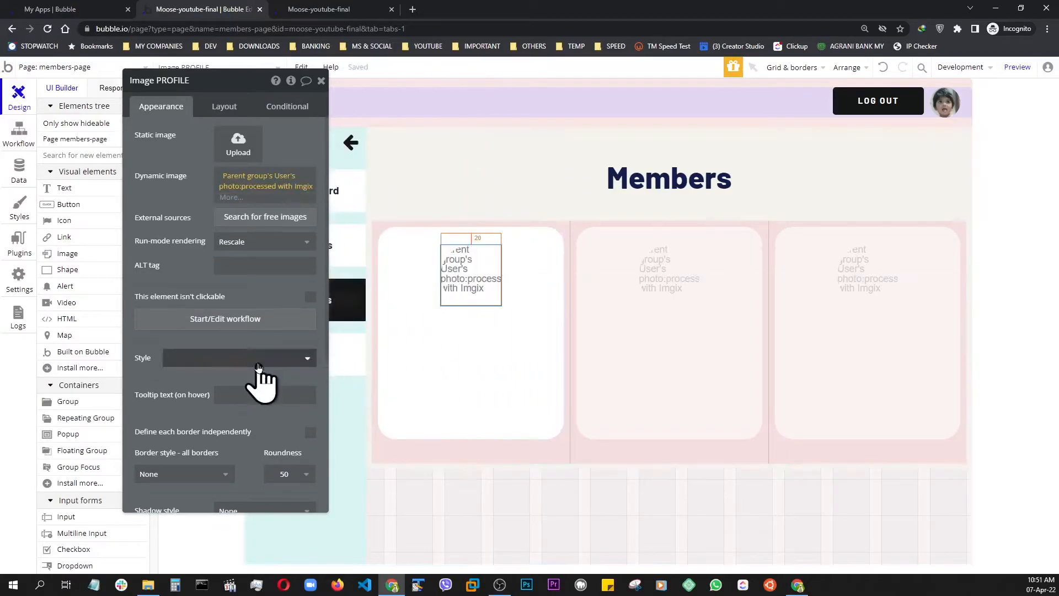
pyautogui.click(1023, 72)
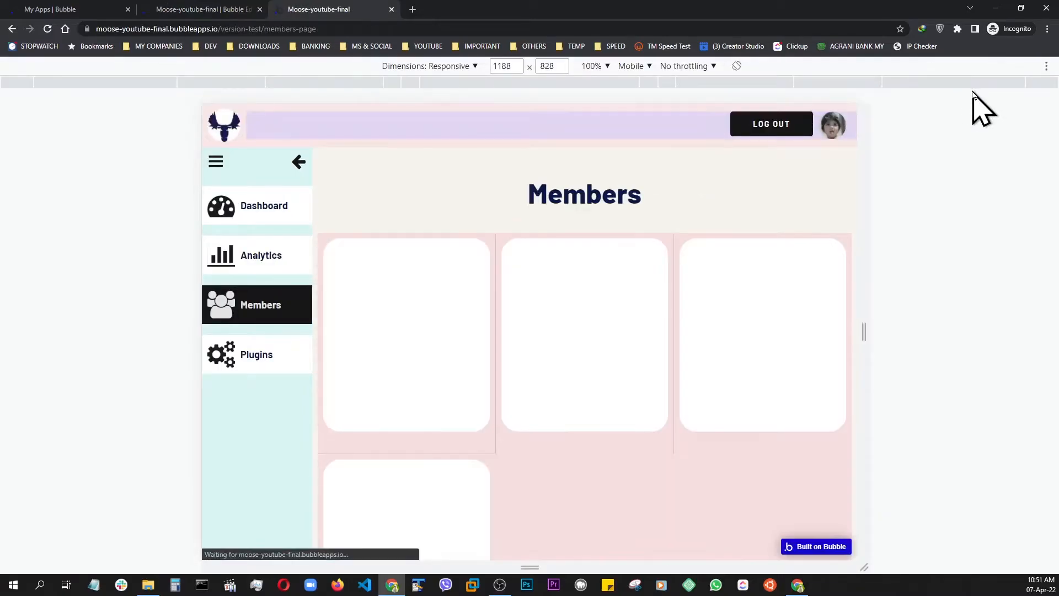
# Look over the cropped circular photos on the member cards in the members page preview
pyautogui.scroll(-2, 814, 128)
pyautogui.scroll(-1, 814, 127)
pyautogui.scroll(3, 835, 185)
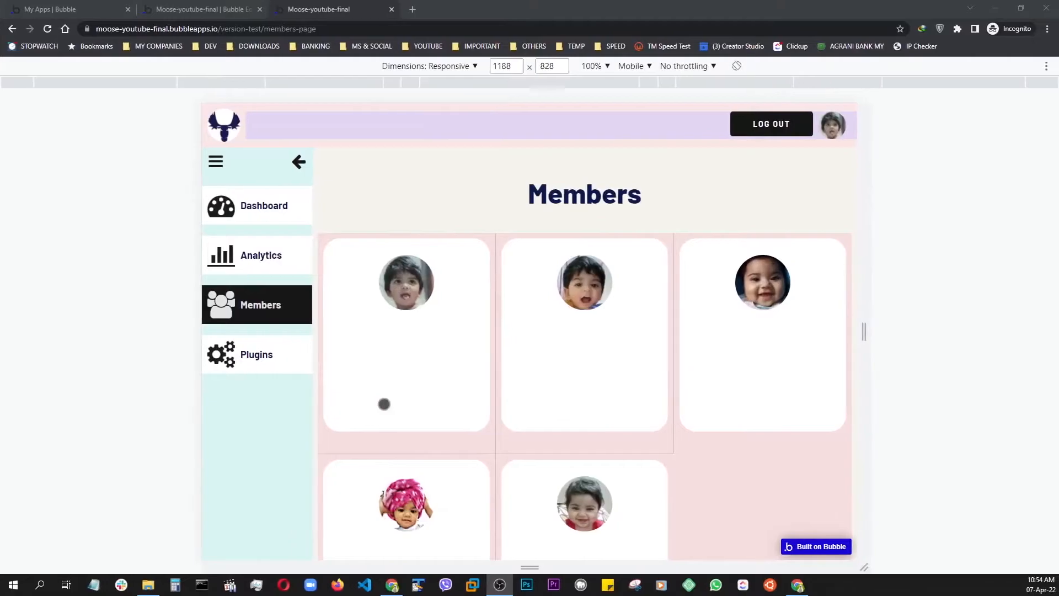
# Add a text element below the photo in the first card, showing Parent group's User's name
pyautogui.click(235, 9)
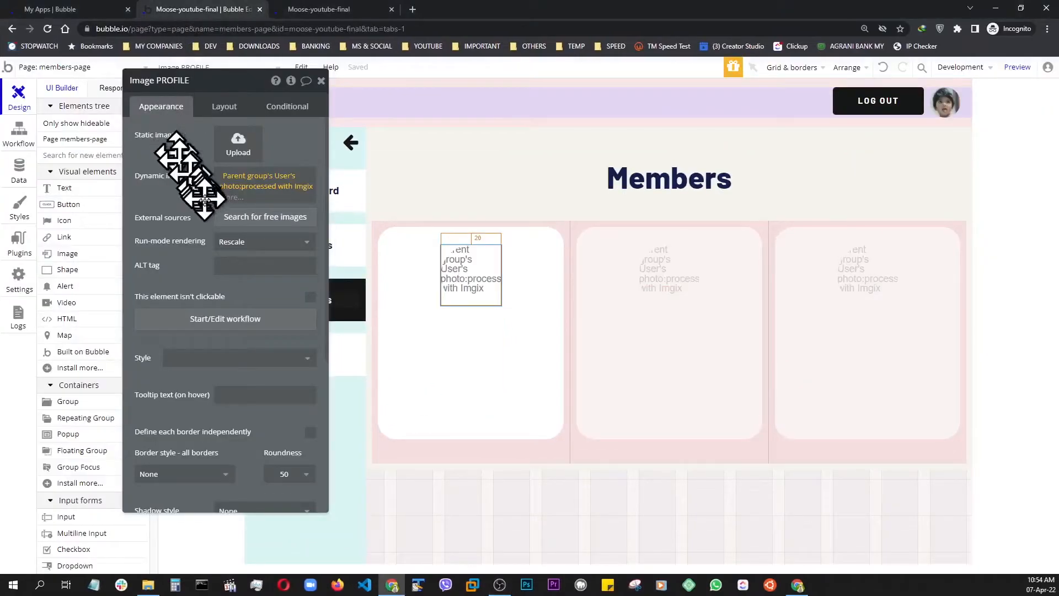
pyautogui.click(320, 82)
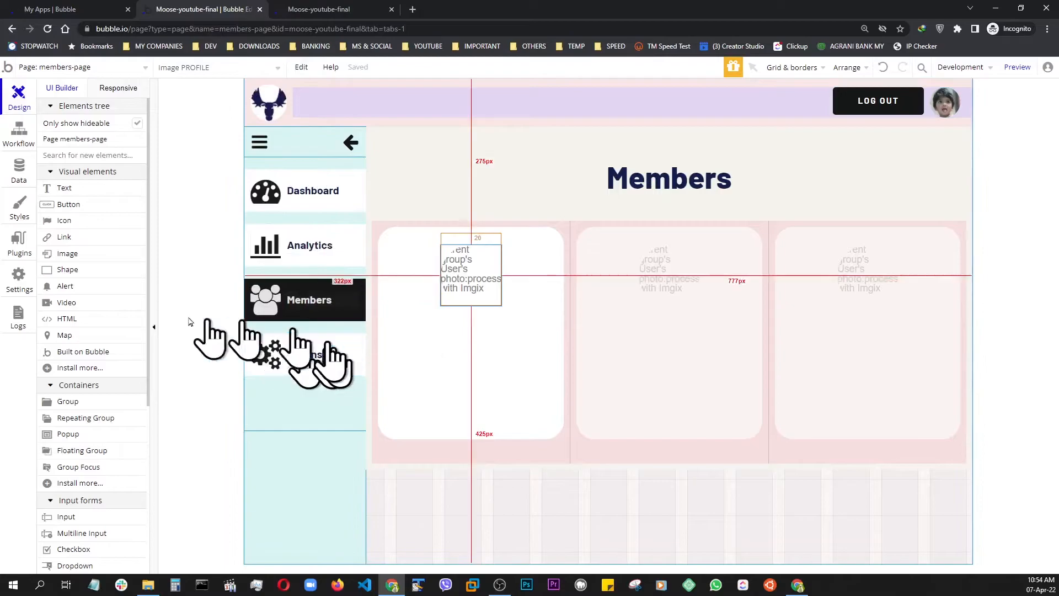
pyautogui.click(67, 190)
pyautogui.click(461, 386)
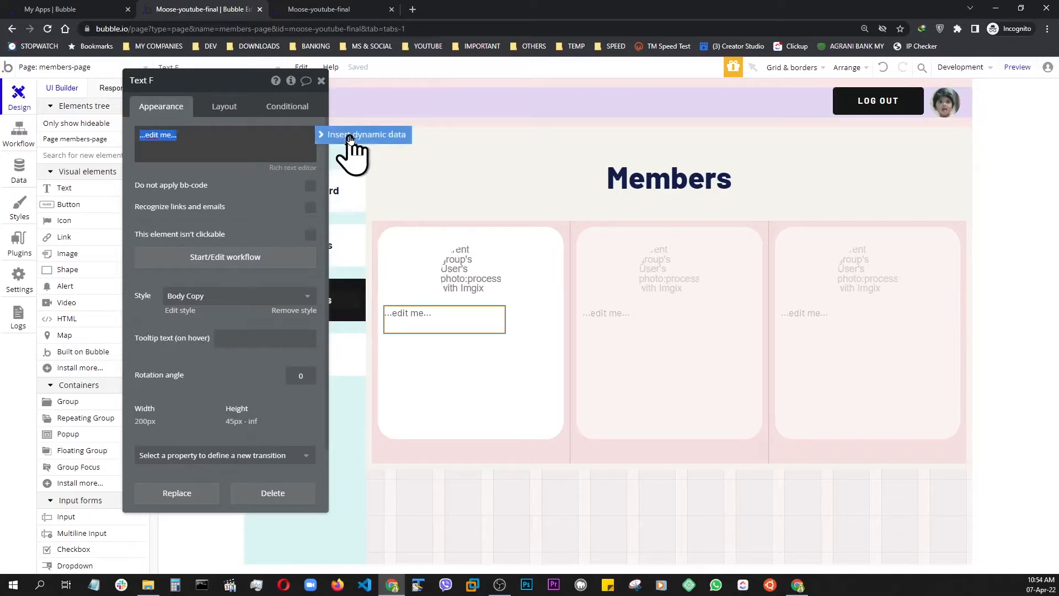
pyautogui.click(351, 138)
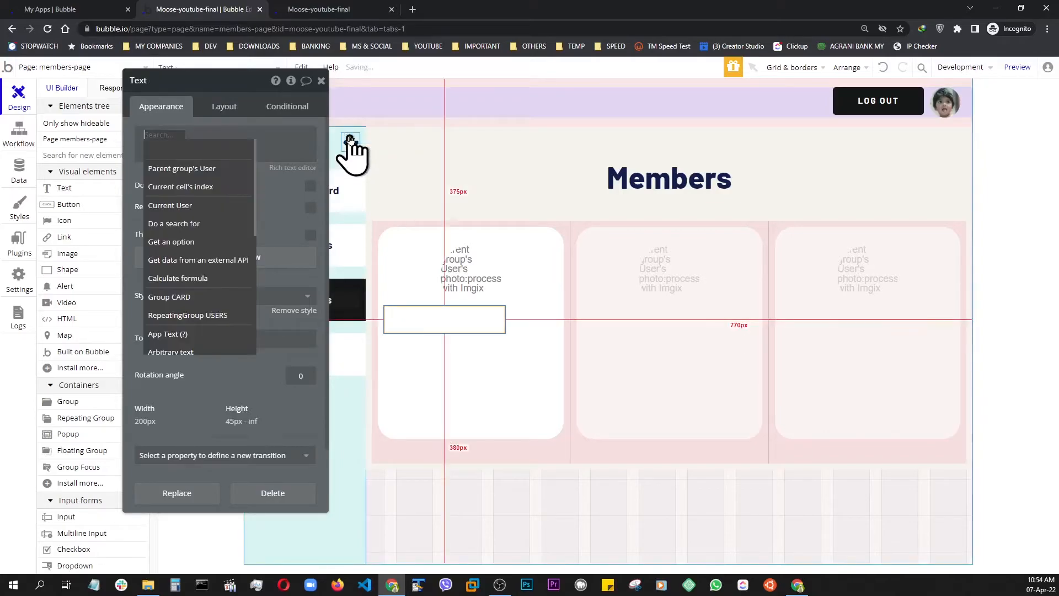
pyautogui.click(162, 174)
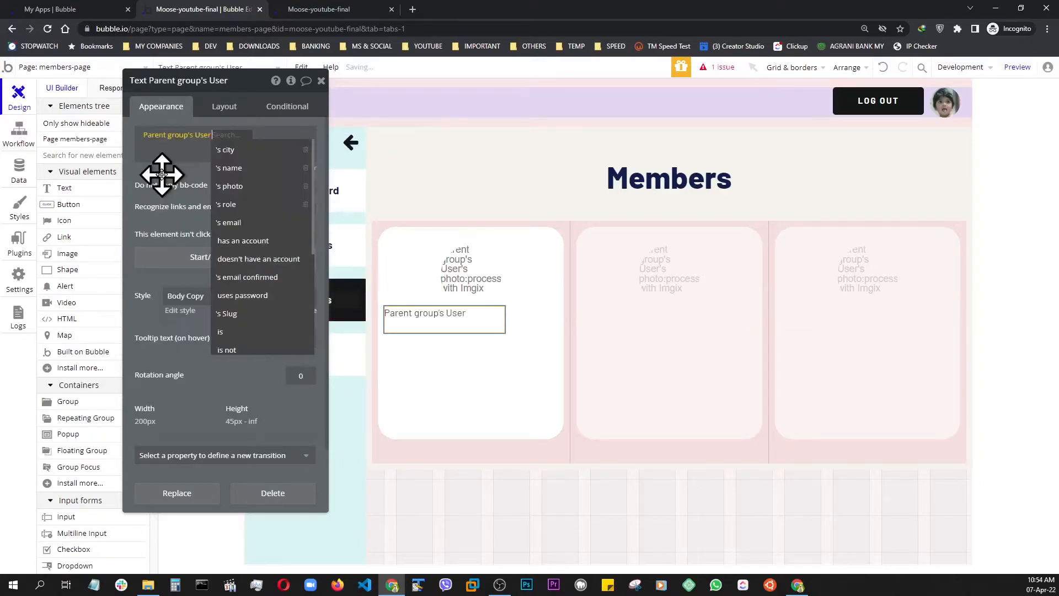
pyautogui.click(229, 167)
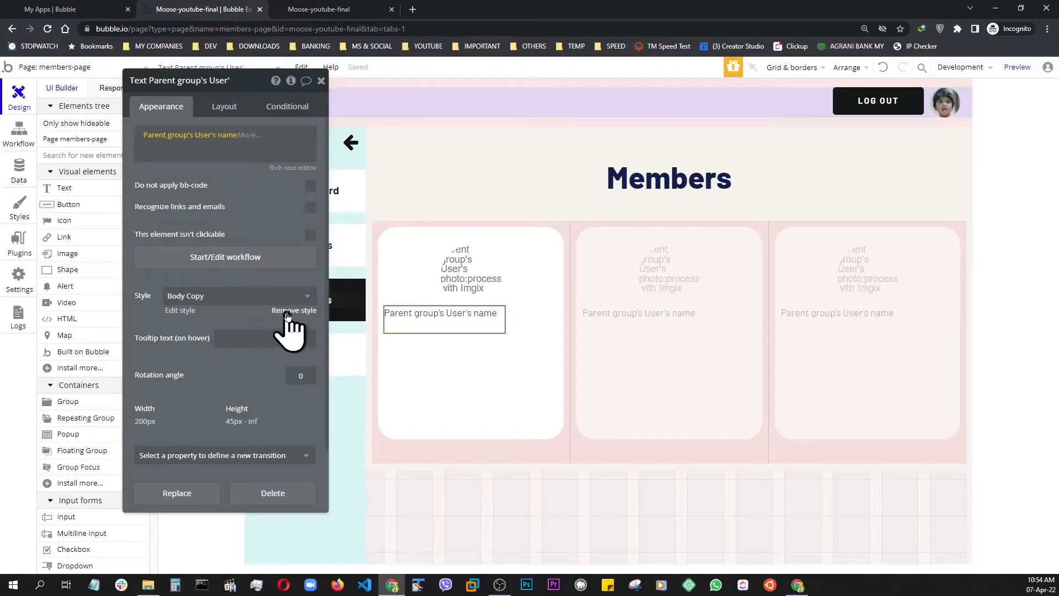
# Apply the H3 Sub Heading - Dark style to the name text
pyautogui.click(202, 296)
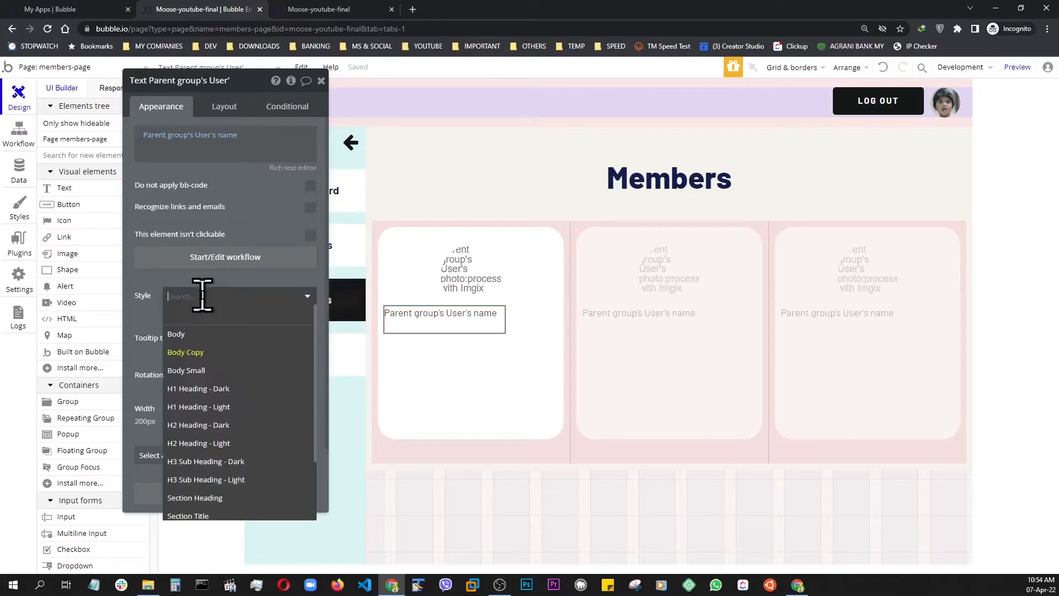
pyautogui.click(209, 429)
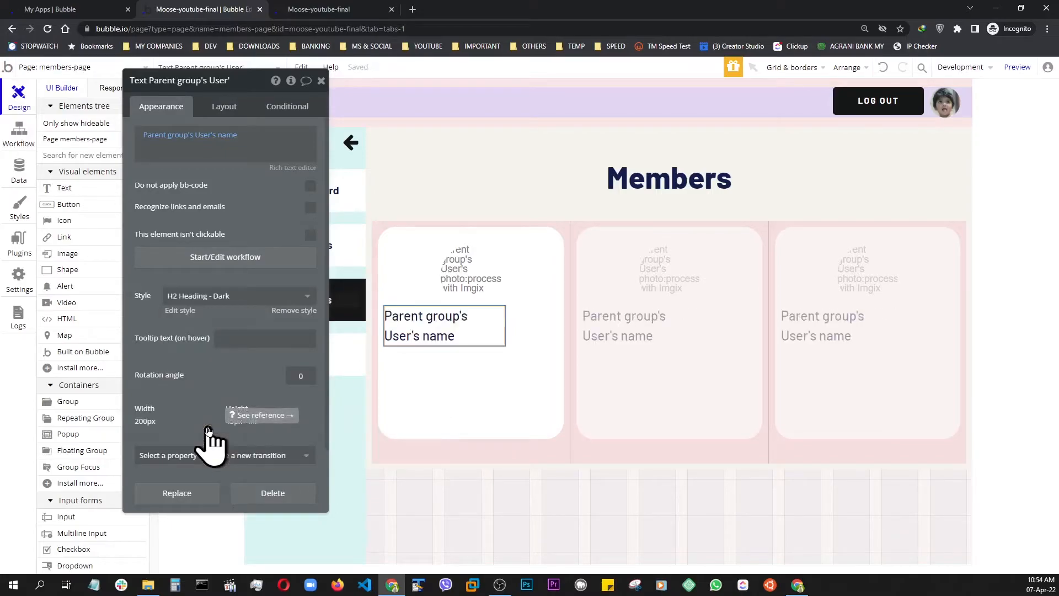
pyautogui.click(213, 296)
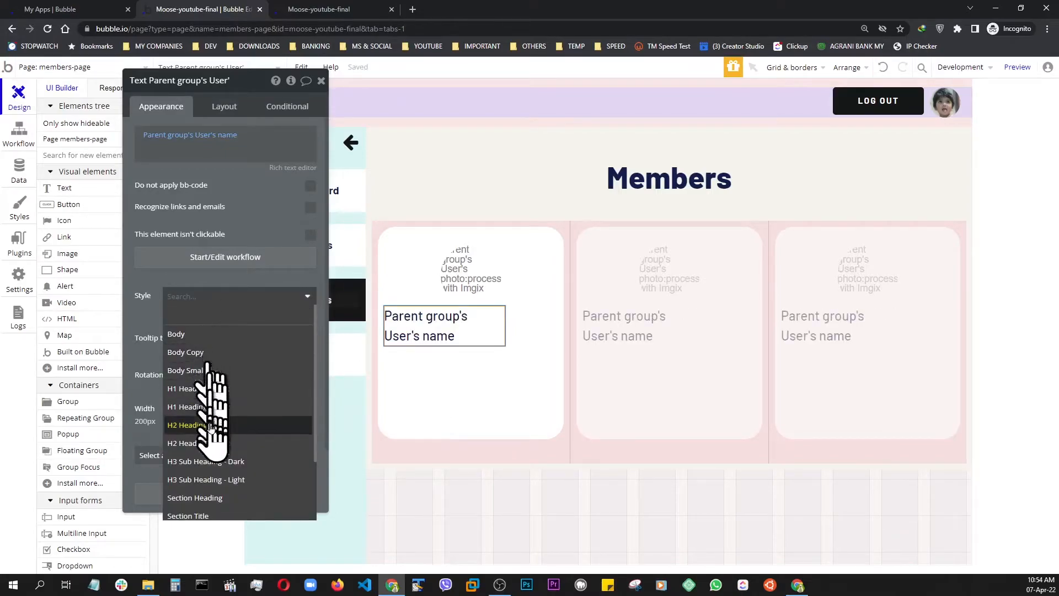
pyautogui.click(206, 463)
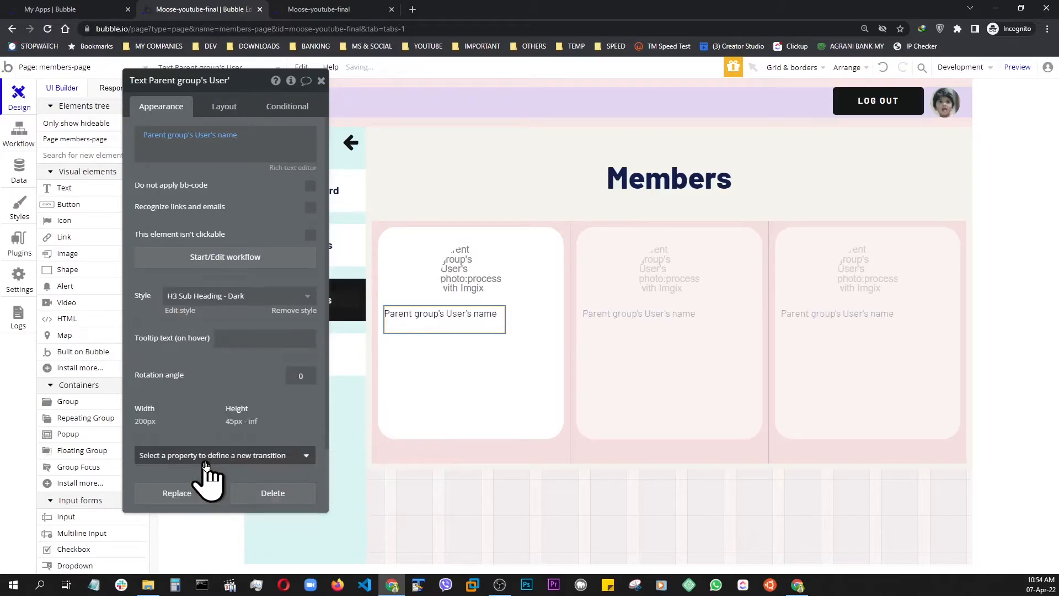
# Detach the style from the name text and make the text bold and center-aligned
pyautogui.click(298, 311)
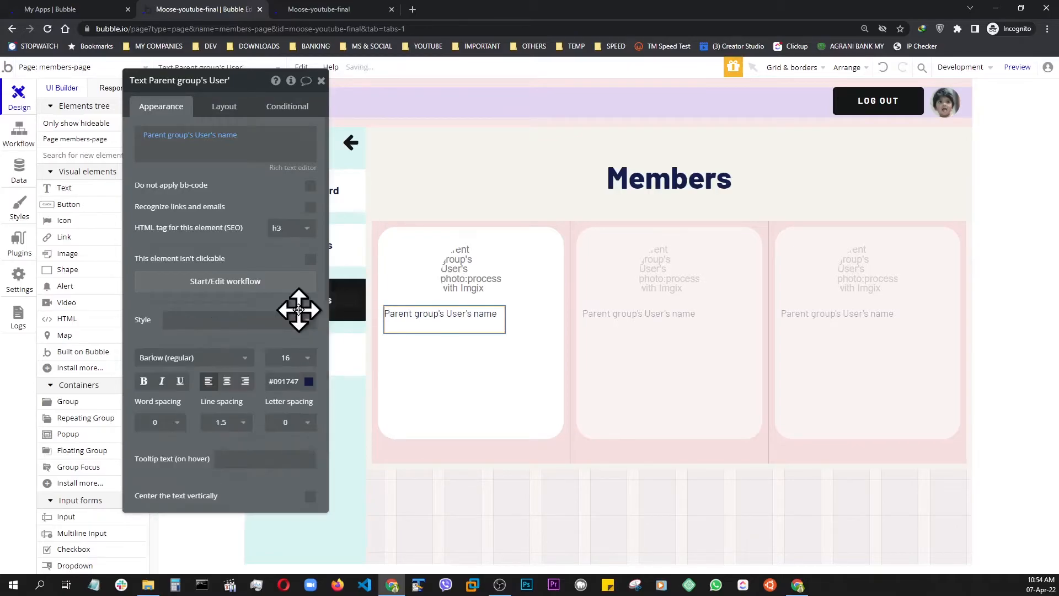
pyautogui.click(143, 382)
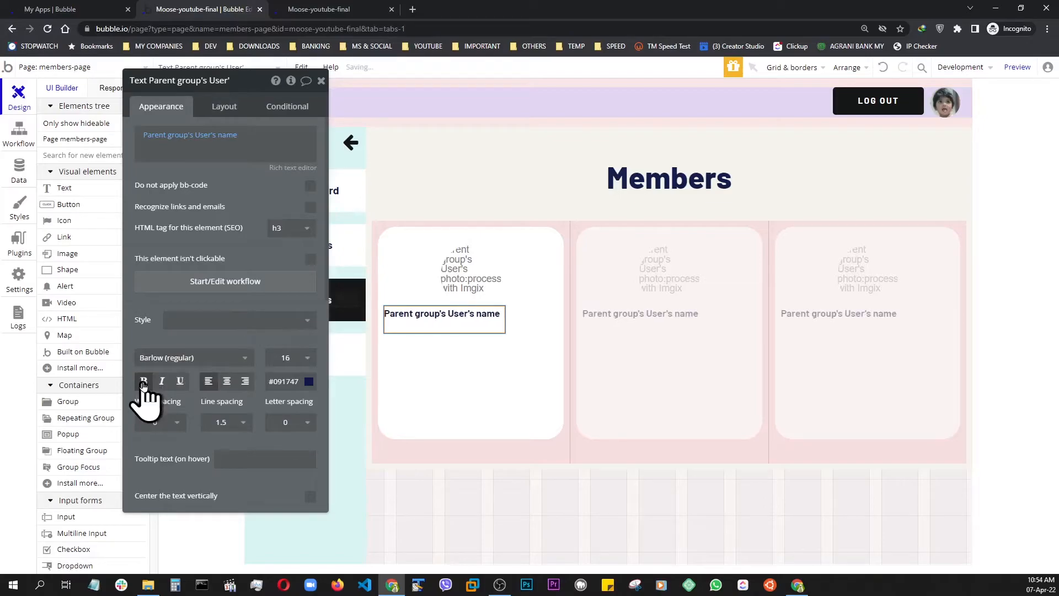
pyautogui.click(227, 382)
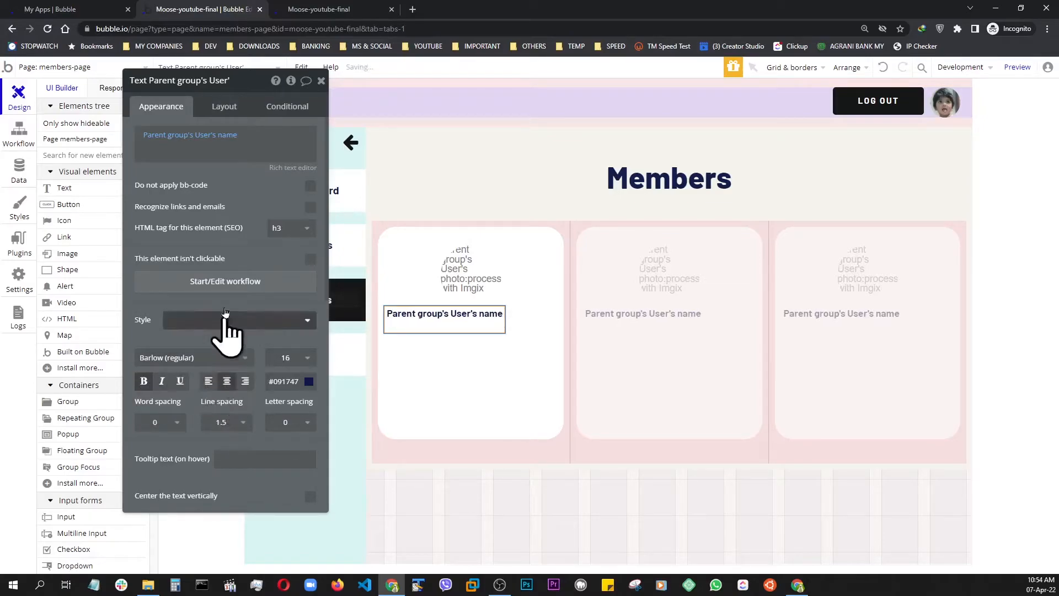
# Remove the name text's fixed width, set its minimum width and height to 0 px, and preview the members page
pyautogui.click(232, 110)
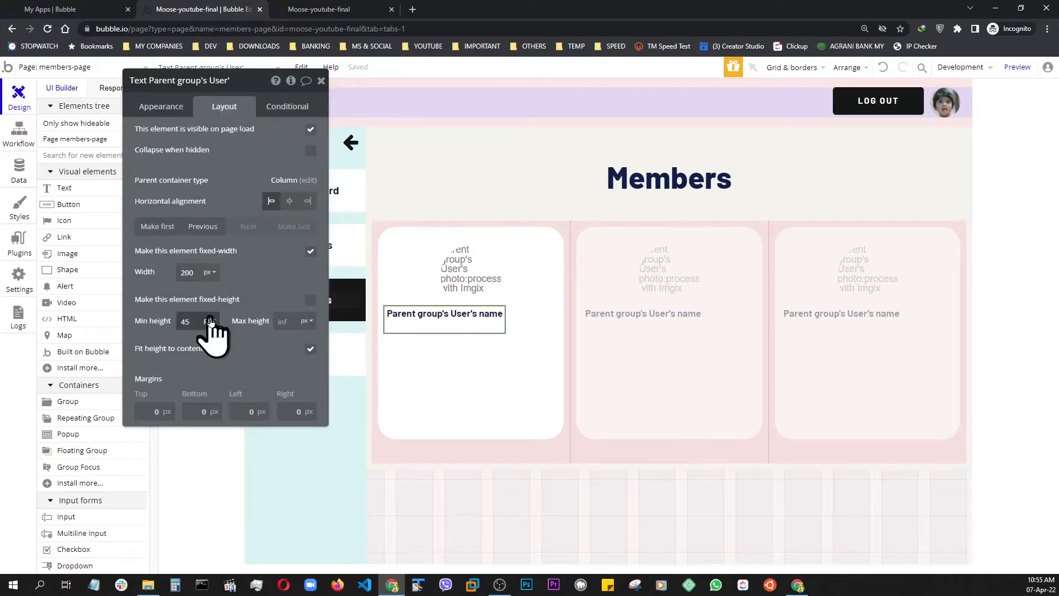
pyautogui.click(310, 253)
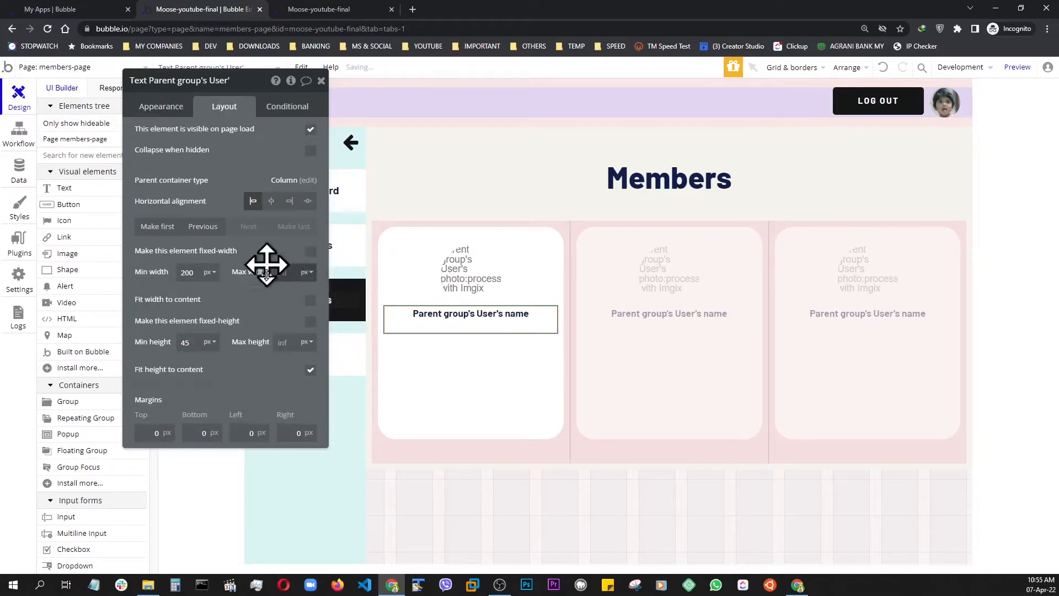
pyautogui.doubleClick(191, 273)
pyautogui.write('0')
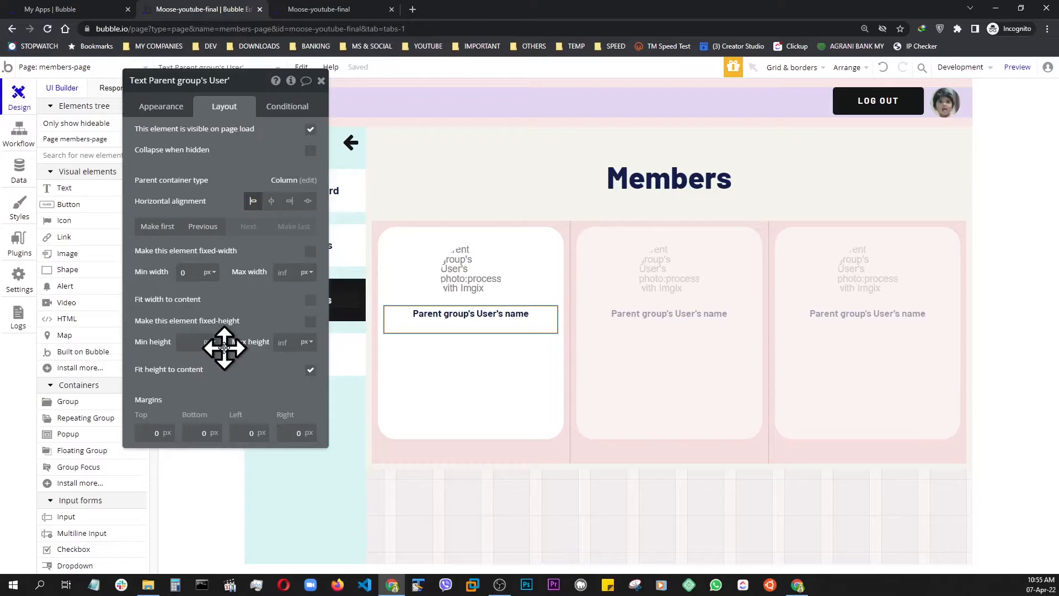
pyautogui.write('0')
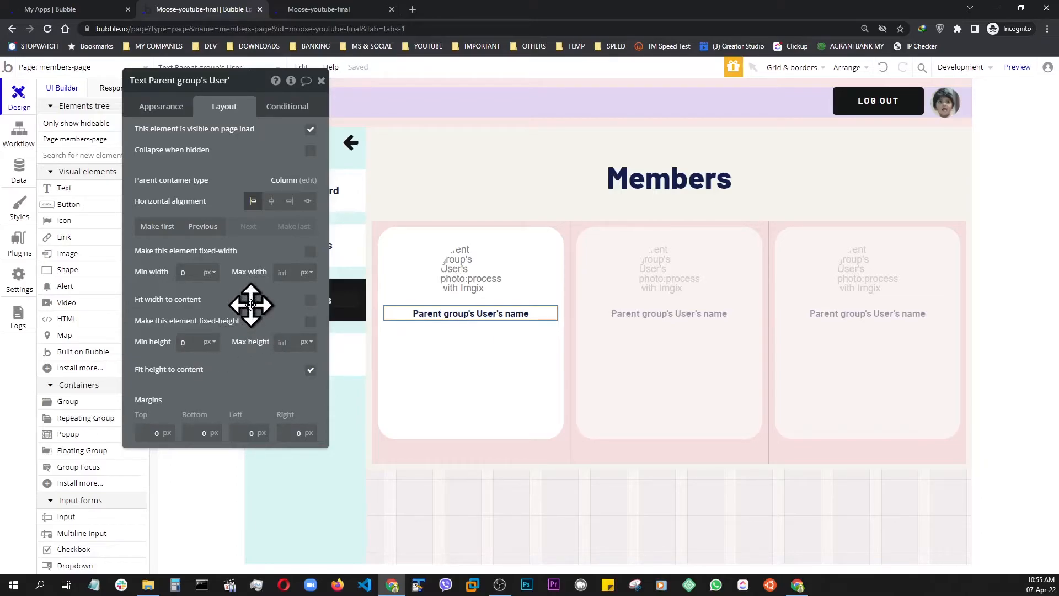
pyautogui.click(1017, 69)
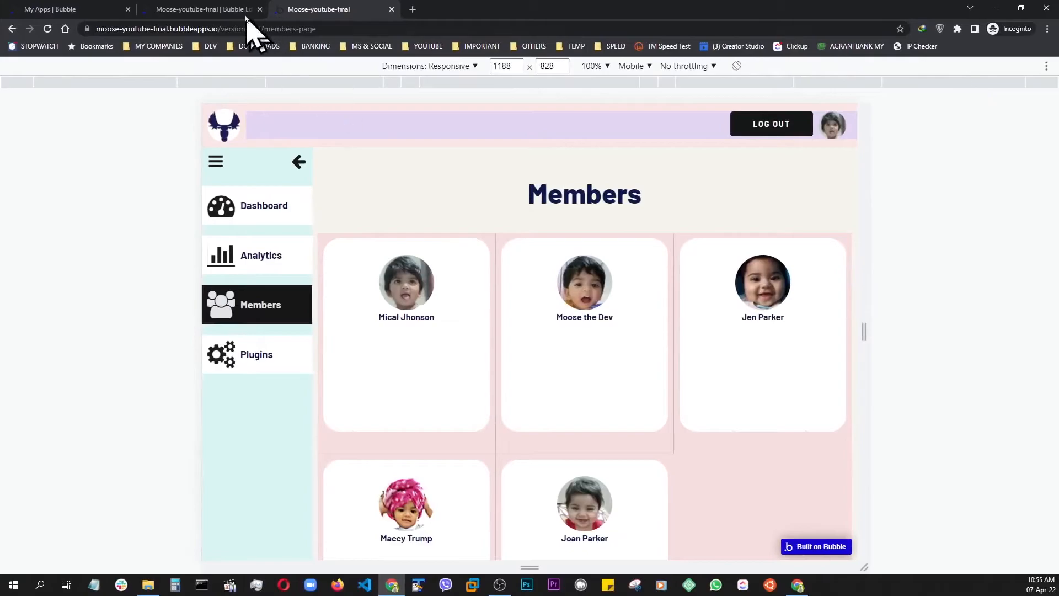
# Set the name text's font size to 18 and check it in the members page preview
pyautogui.click(228, 10)
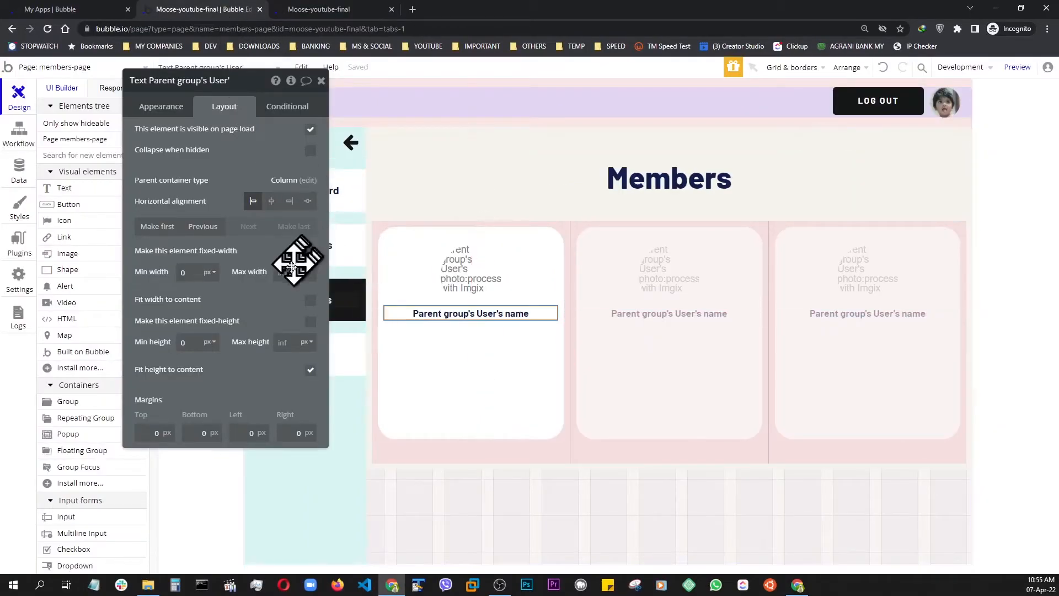
pyautogui.click(164, 107)
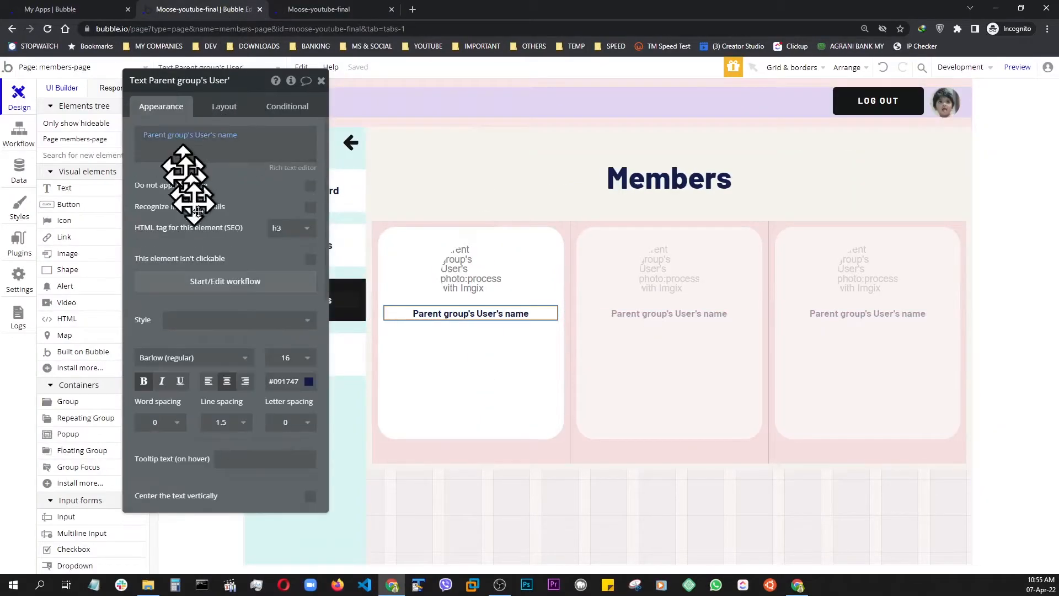
pyautogui.click(300, 358)
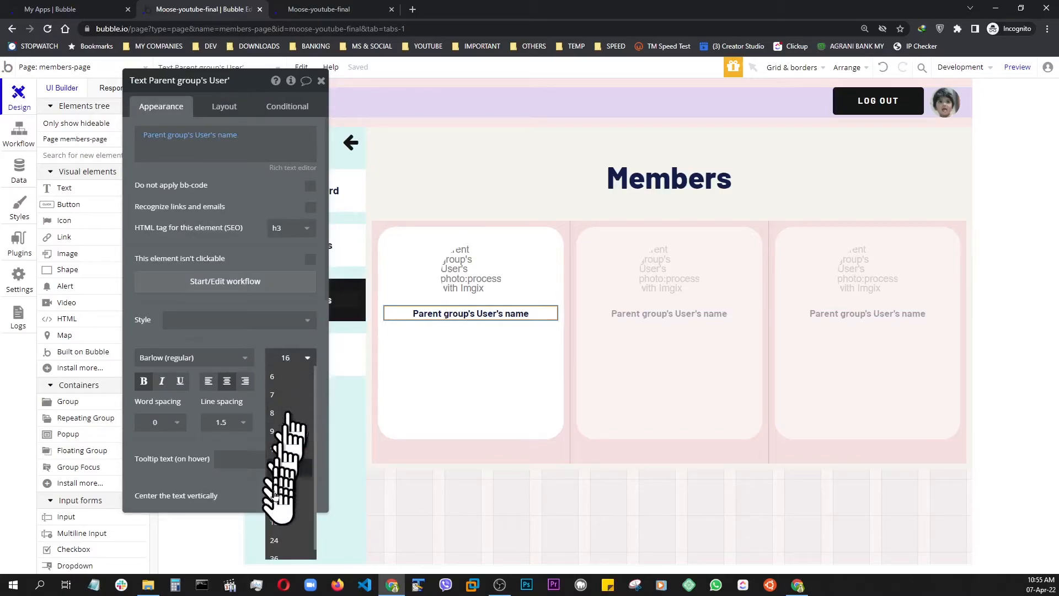
pyautogui.click(274, 527)
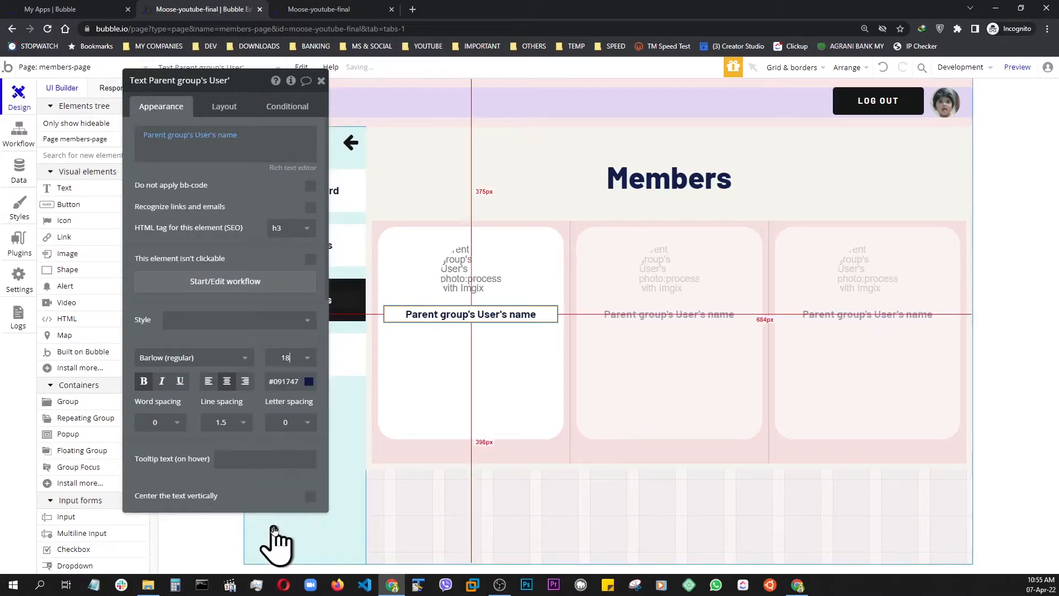
pyautogui.click(1018, 68)
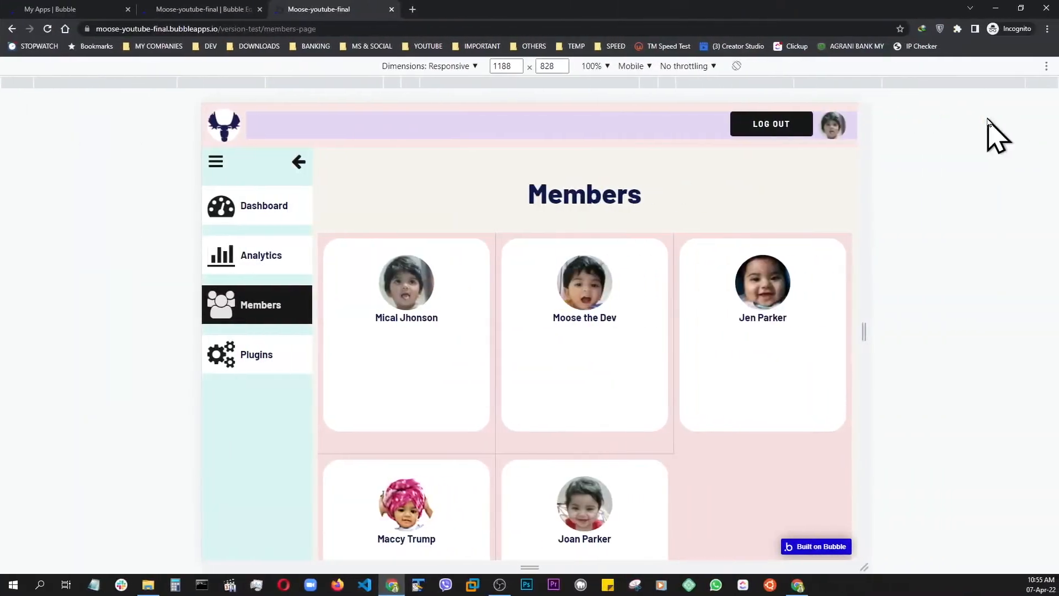
# Give the name text a 20 px top margin and preview the members page
pyautogui.click(177, 10)
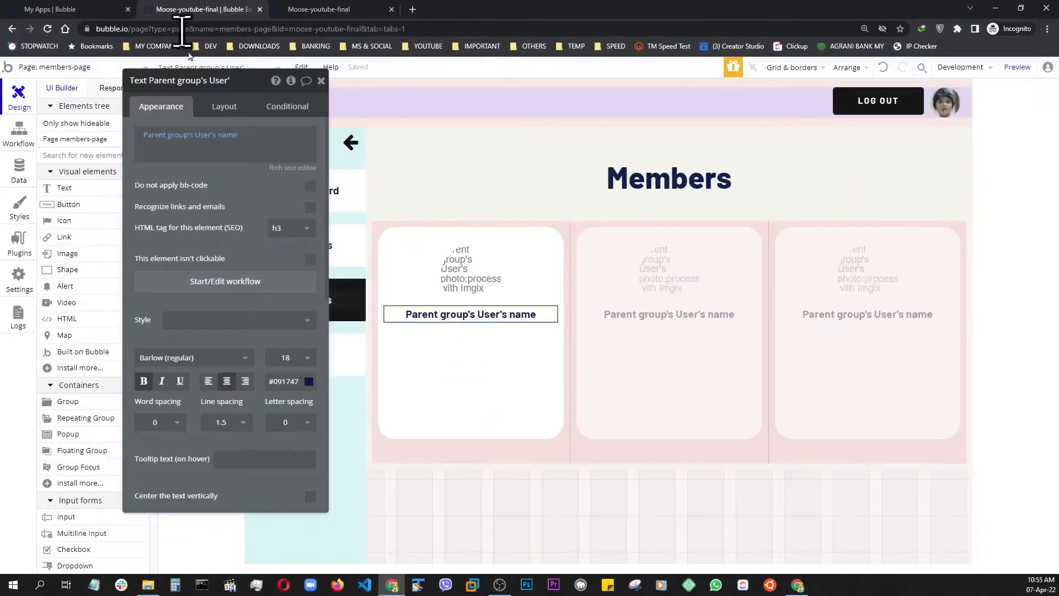
pyautogui.click(224, 107)
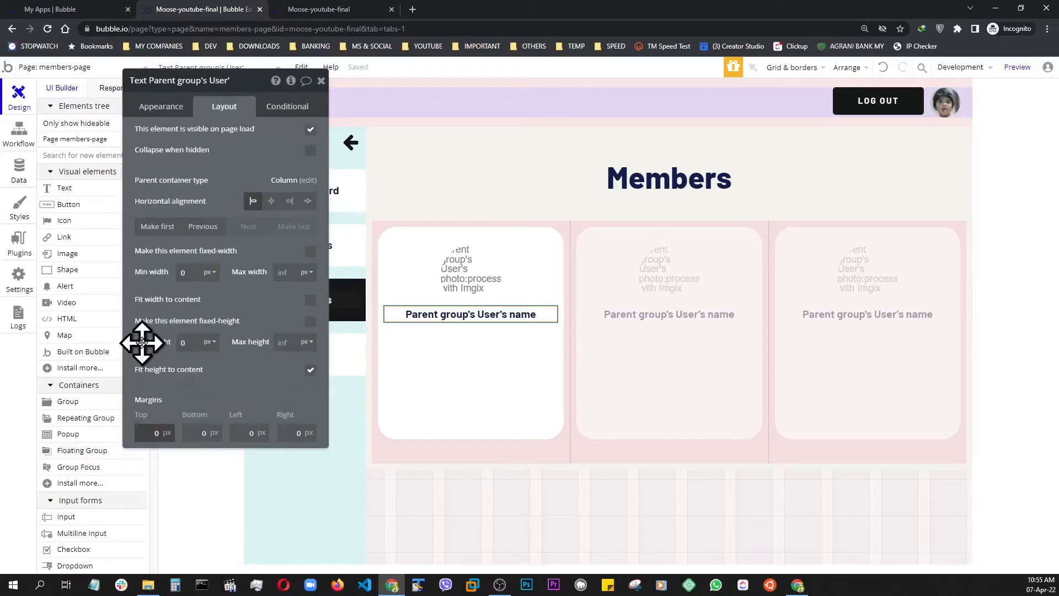
pyautogui.write('2')
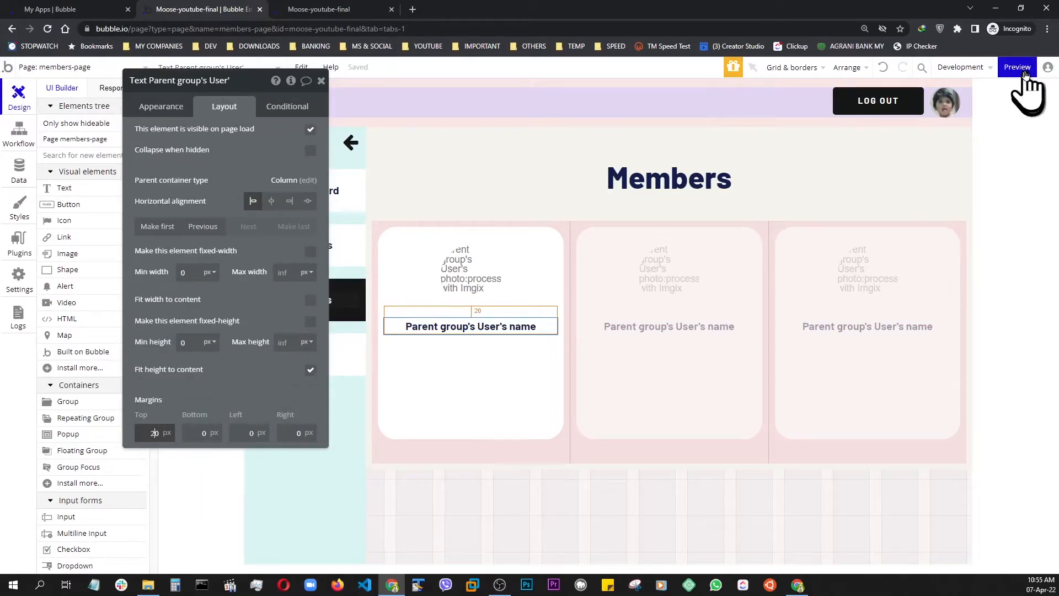
pyautogui.click(1018, 67)
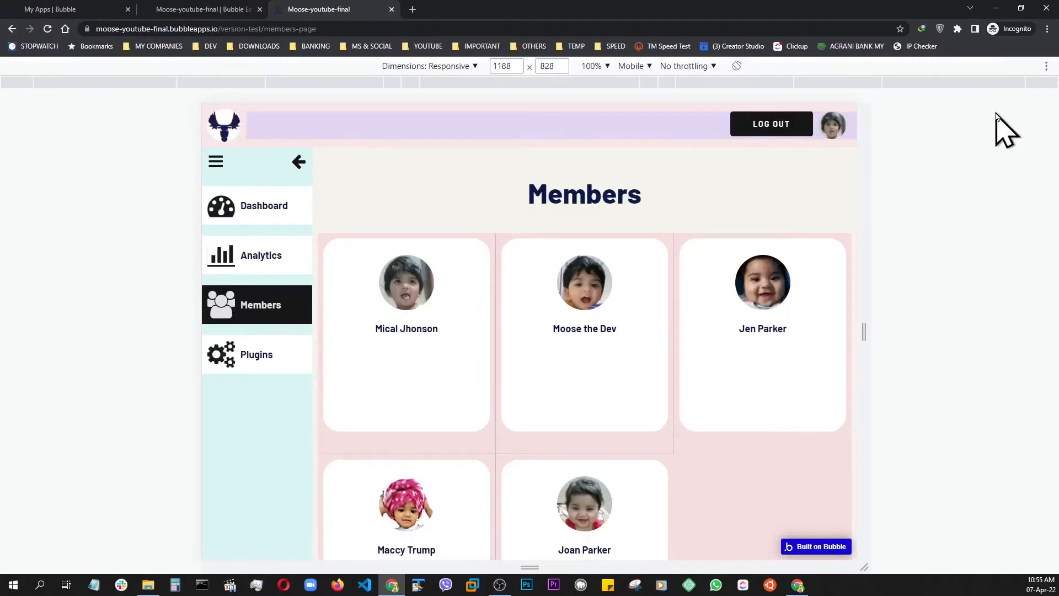
pyautogui.click(187, 10)
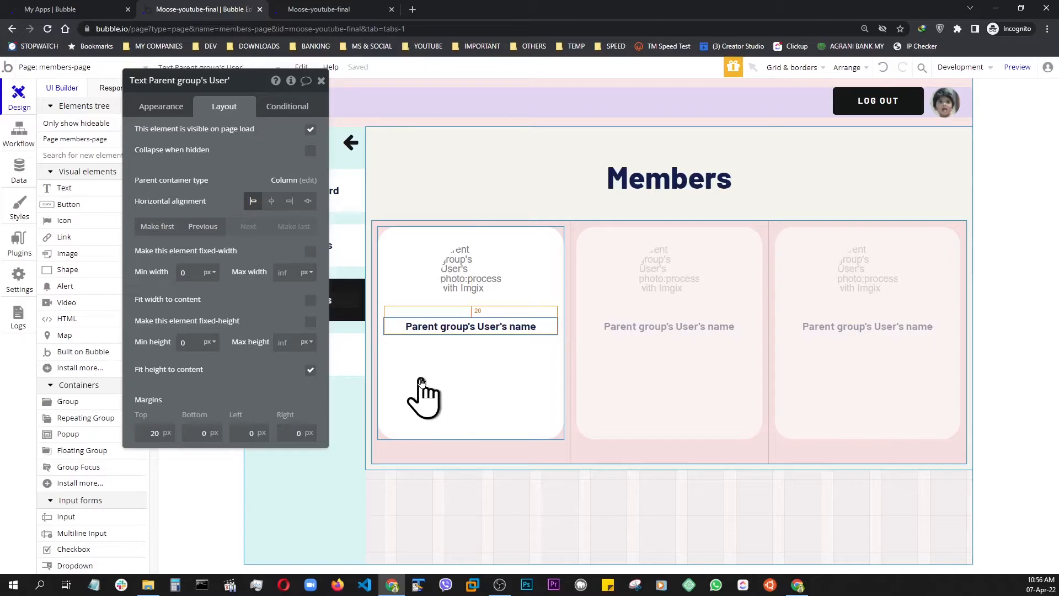
pyautogui.hotkey('ctrl', 'd')
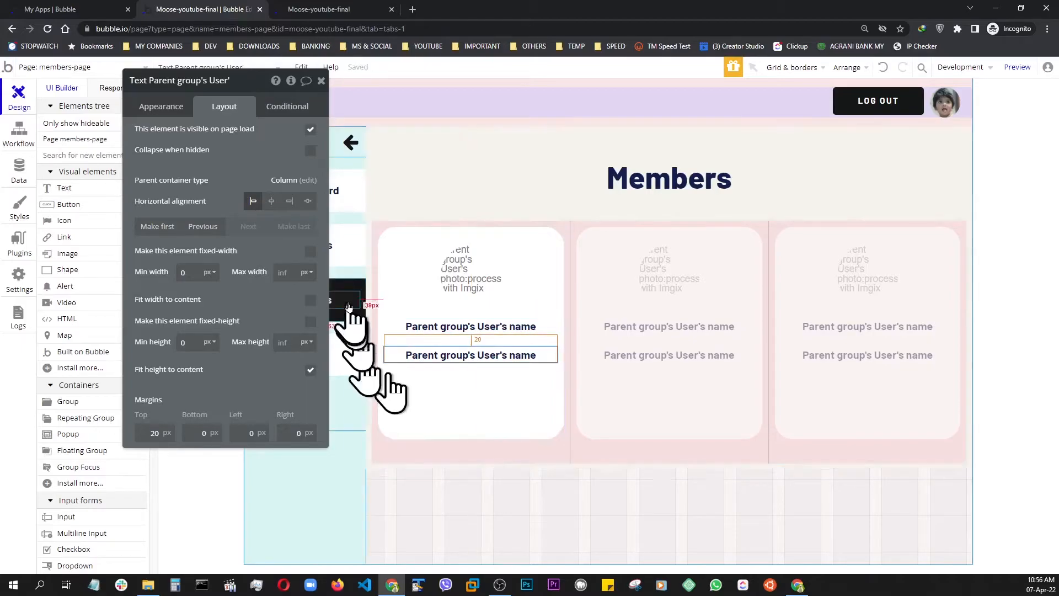
pyautogui.click(166, 106)
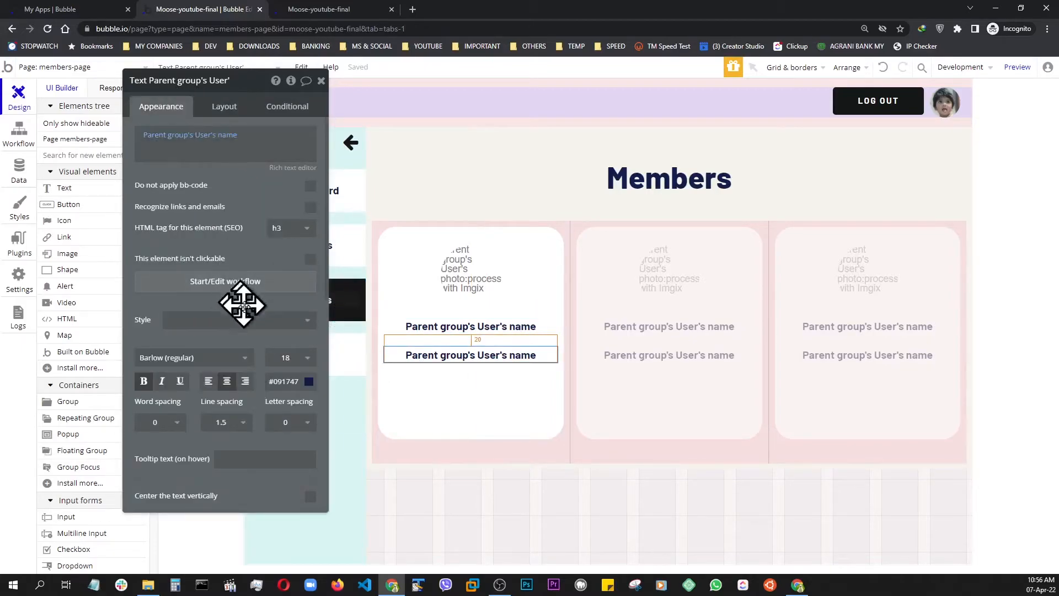
pyautogui.click(223, 135)
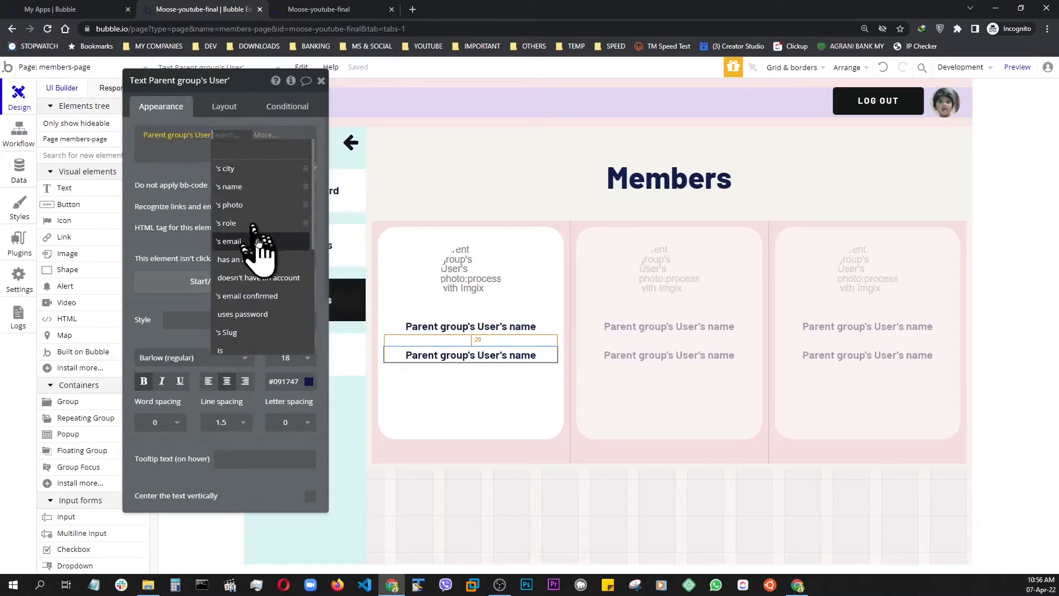
pyautogui.click(240, 241)
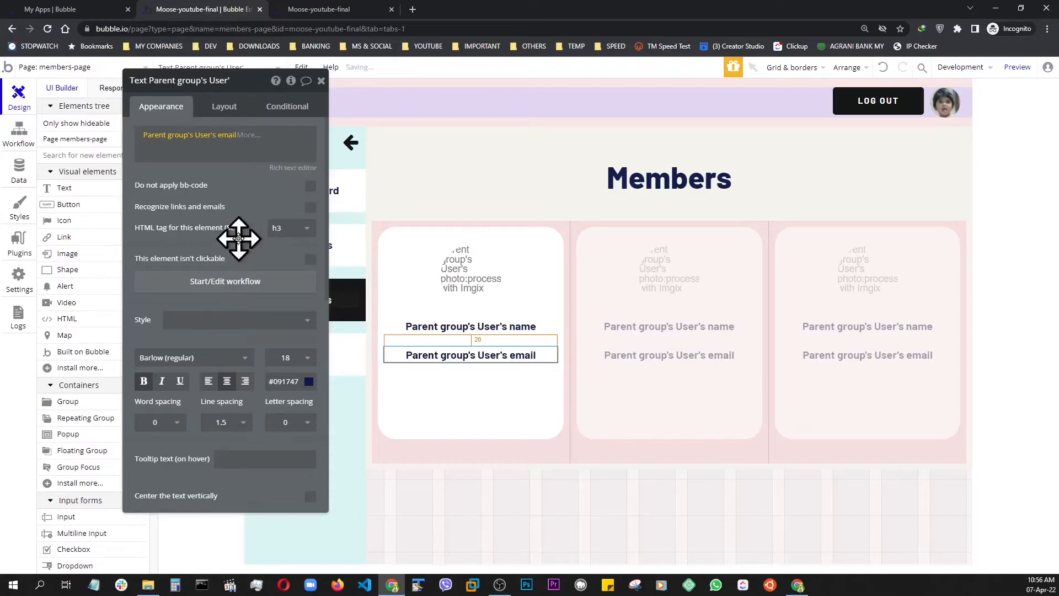
pyautogui.click(144, 383)
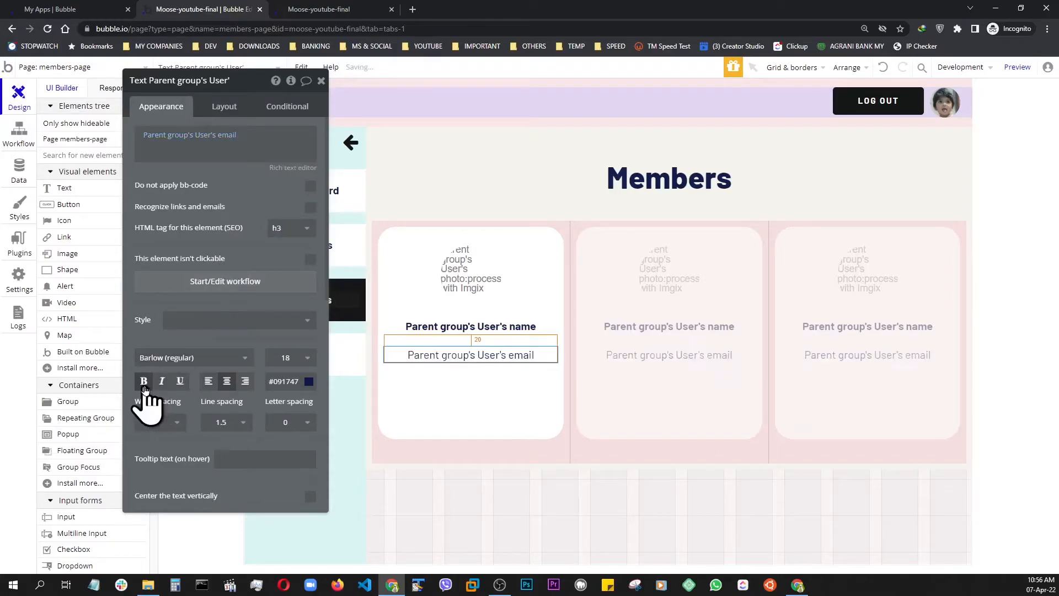
pyautogui.click(1019, 69)
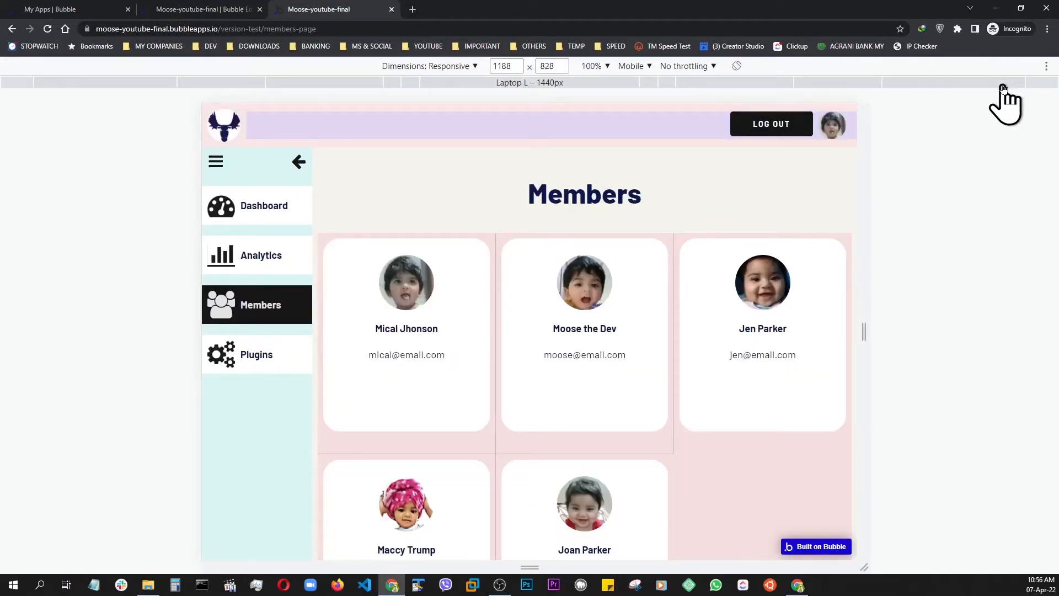
# Set the email text's top margin to 10 px in the member card
pyautogui.click(207, 10)
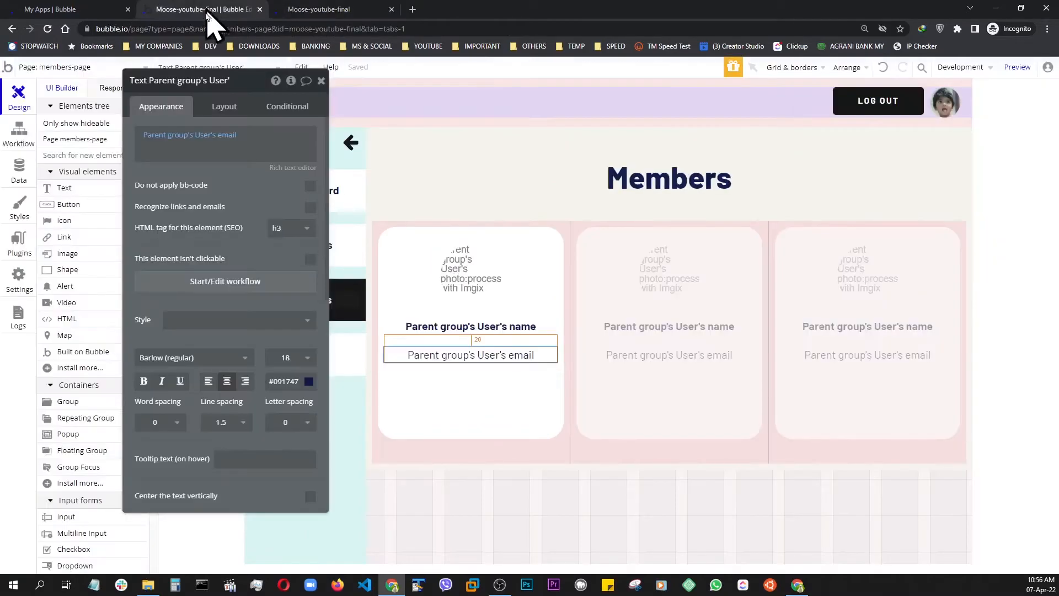
pyautogui.click(232, 106)
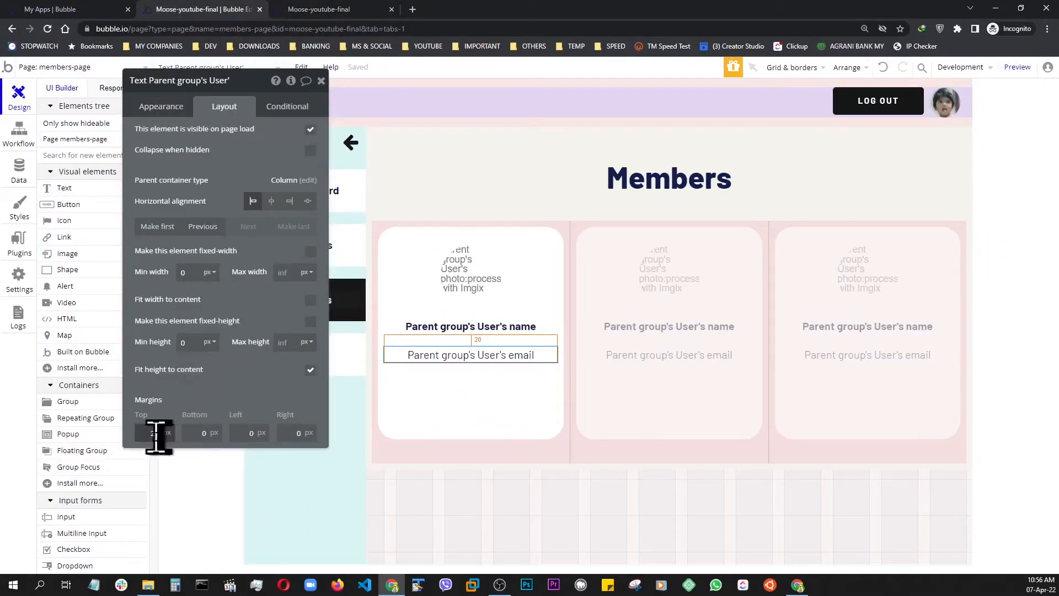
pyautogui.press('BackSpace')
pyautogui.write('1')
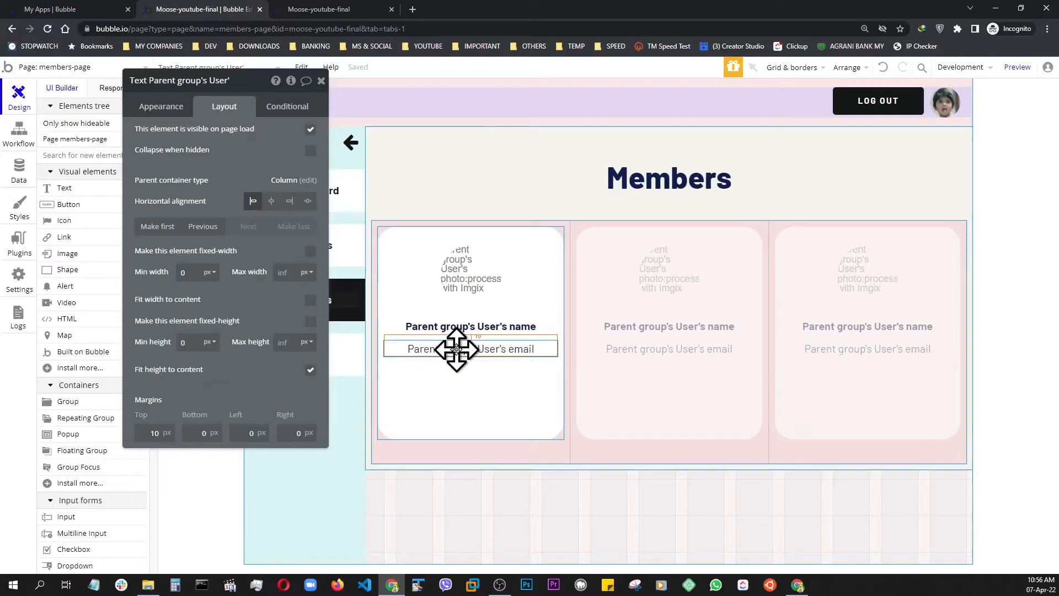
# Duplicate the email text twice so the copies stack below it in the member card
pyautogui.hotkey('ctrl', 'c')
pyautogui.hotkey('ctrl', 'v')
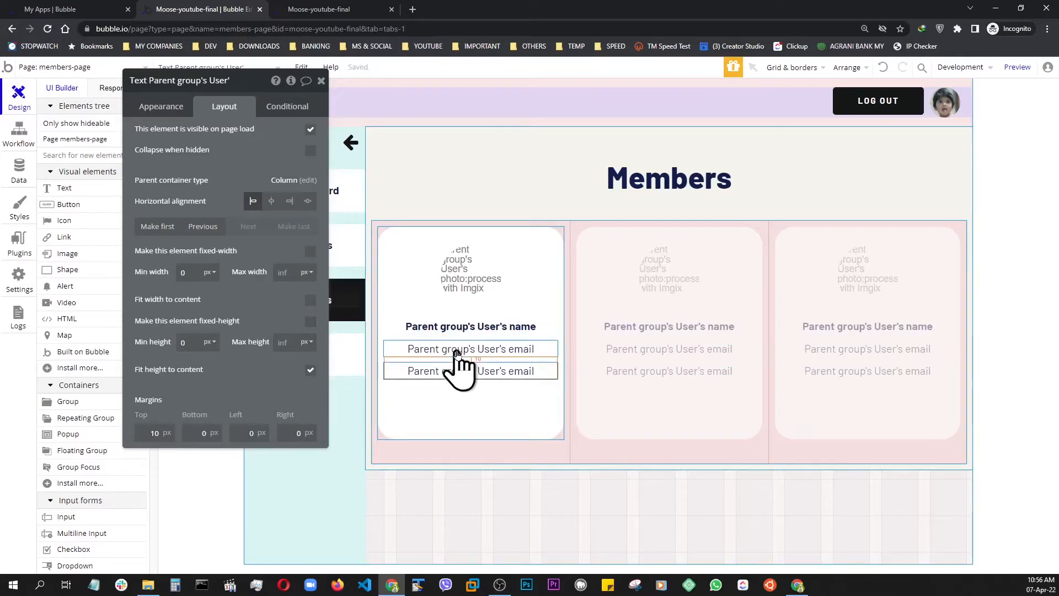
pyautogui.hotkey('ctrl', 'v')
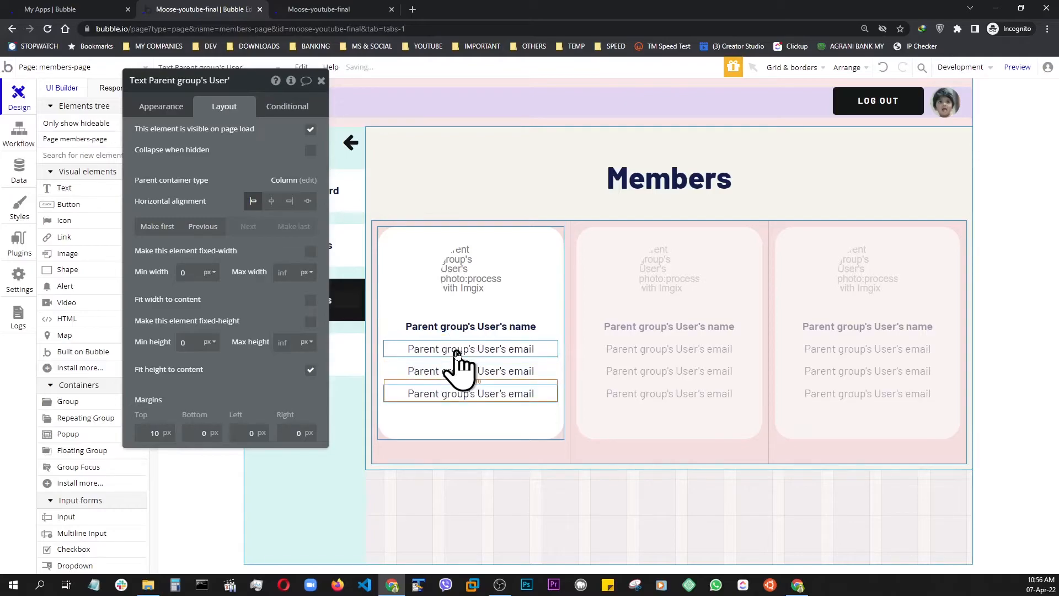
# Make the first email copy show a bold "Role:" label followed by Parent group's User's role, and preview the members page
pyautogui.click(464, 371)
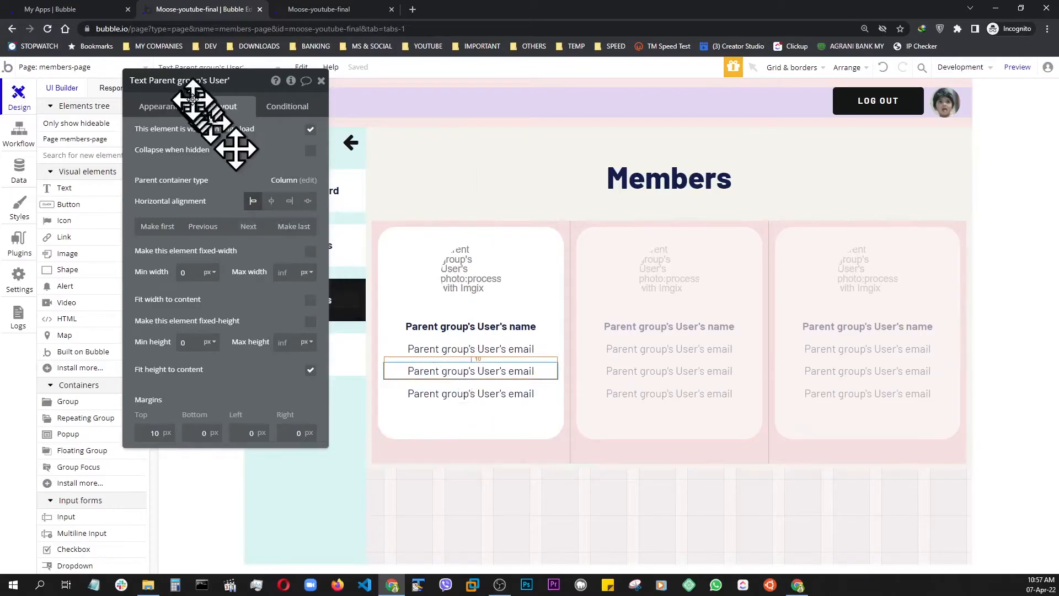
pyautogui.click(165, 108)
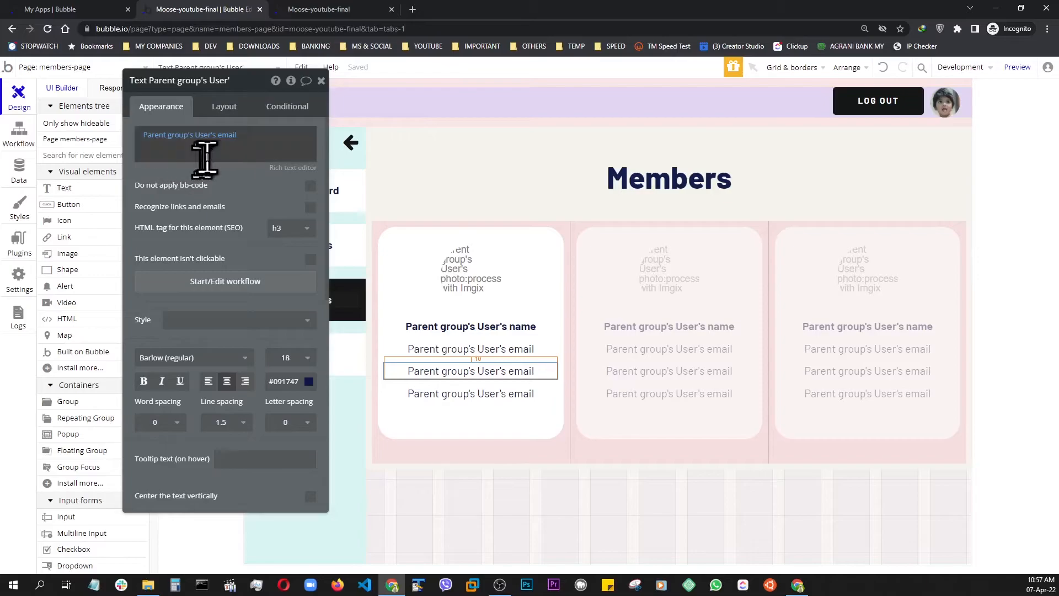
pyautogui.click(230, 137)
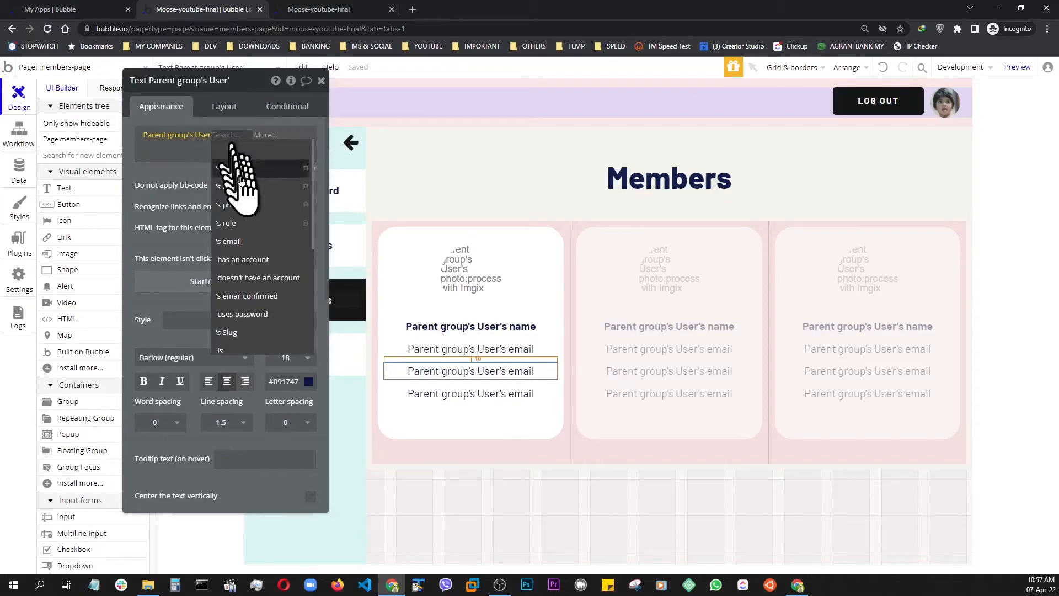
pyautogui.click(235, 223)
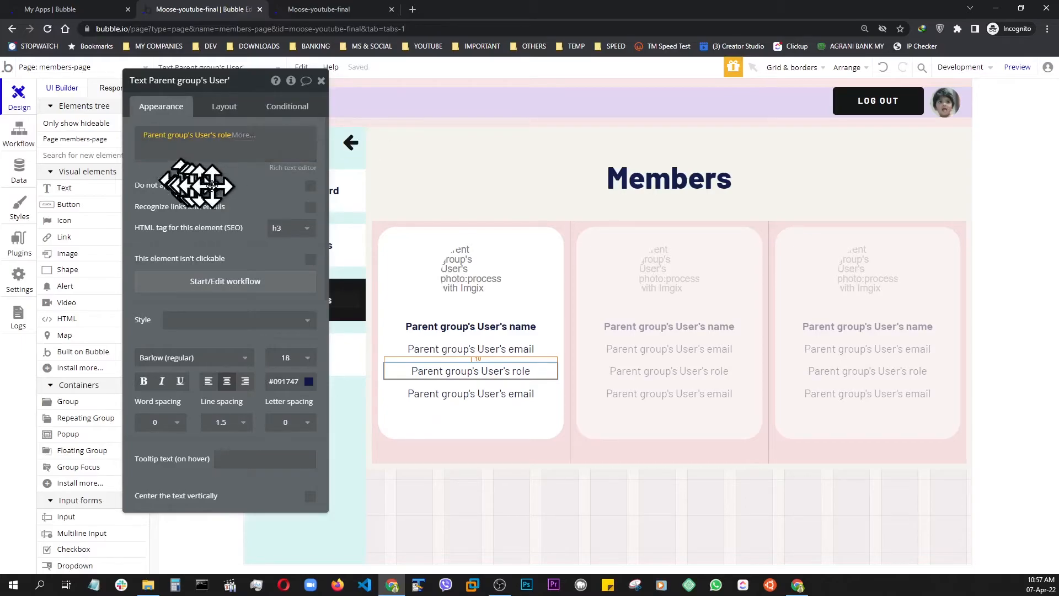
pyautogui.click(287, 168)
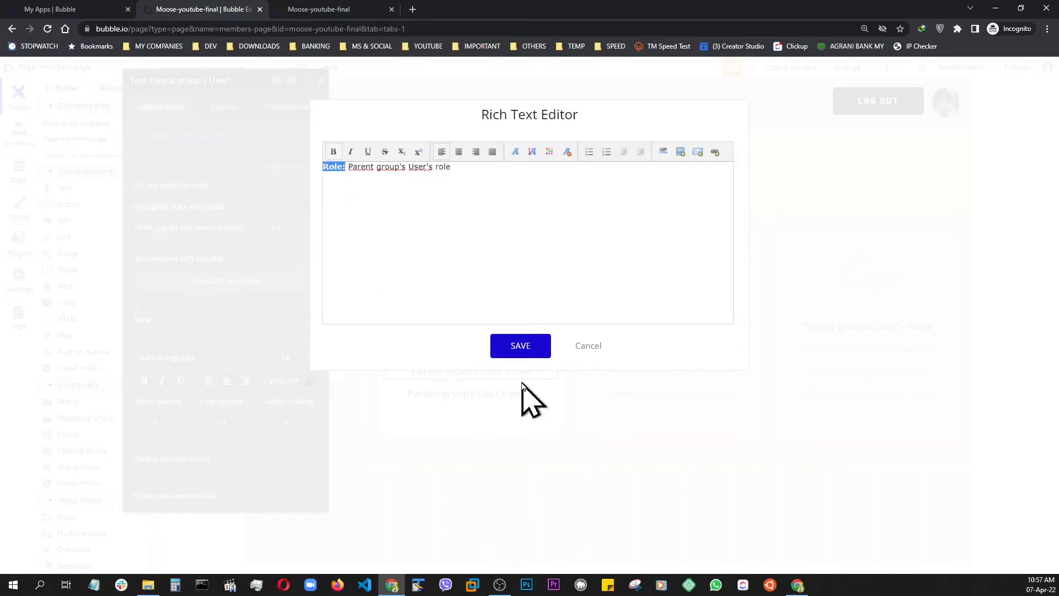
pyautogui.click(518, 346)
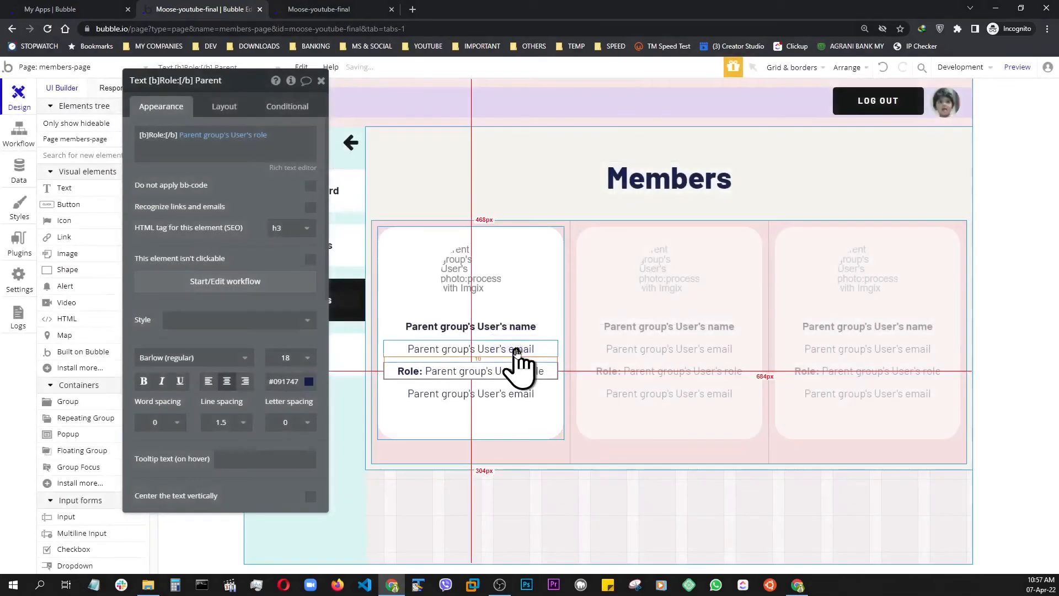
pyautogui.click(1018, 67)
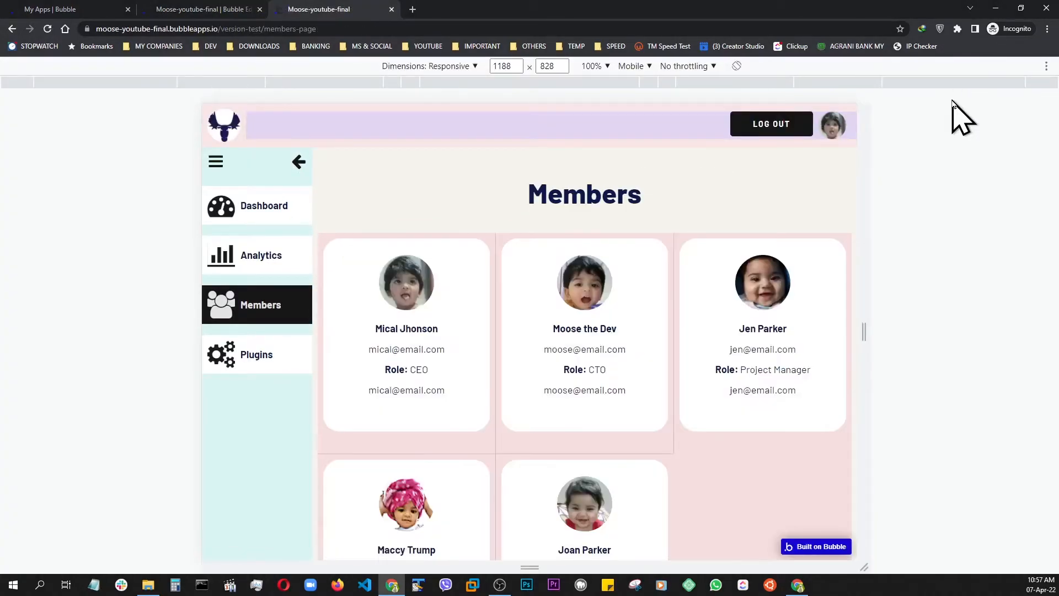
# Change the last email copy's dynamic content to Parent group's User's city
pyautogui.click(181, 15)
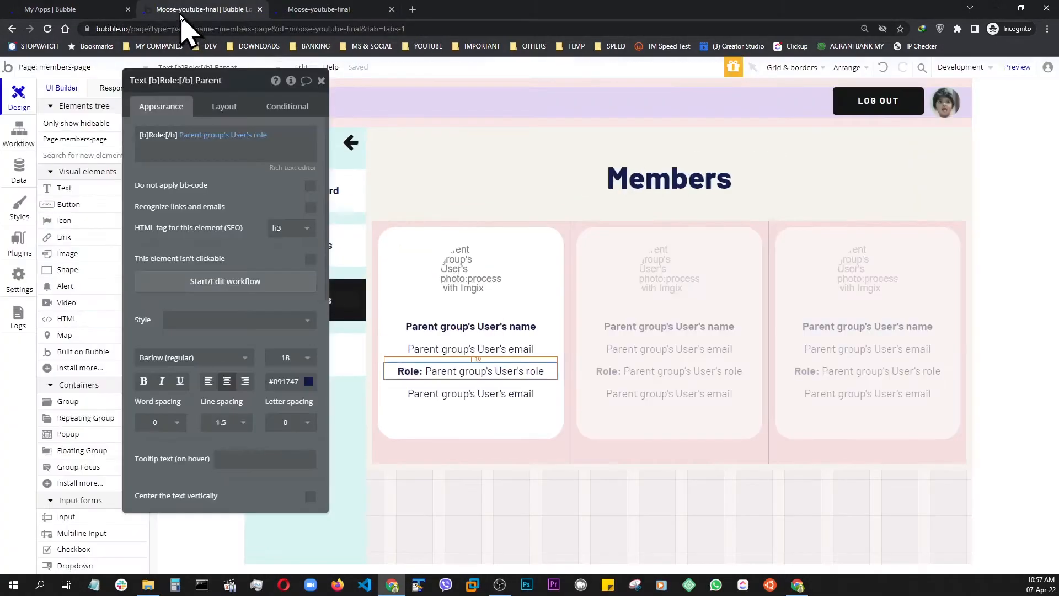
pyautogui.click(451, 392)
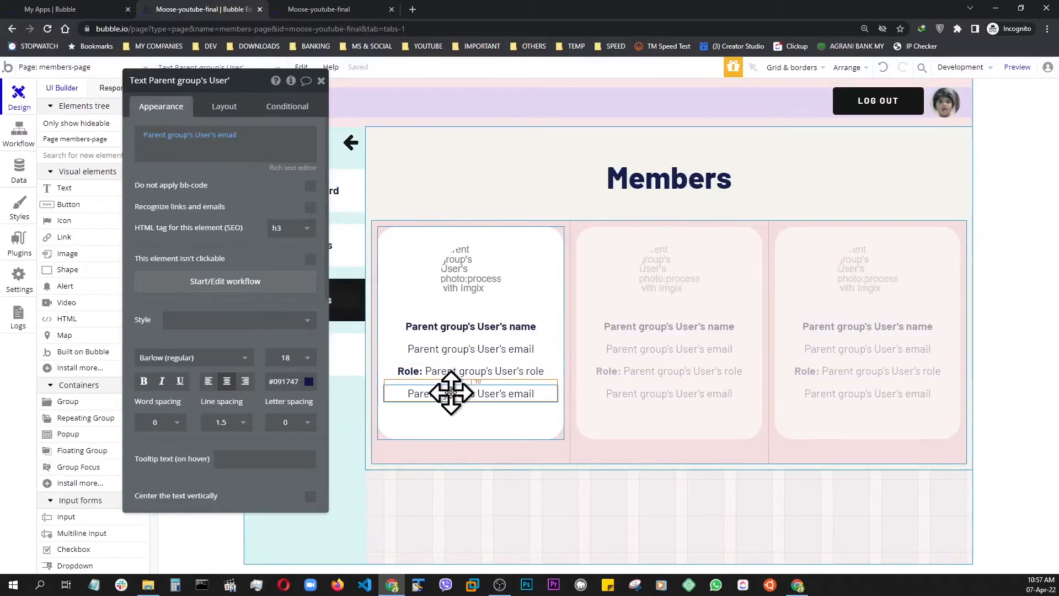
pyautogui.click(225, 135)
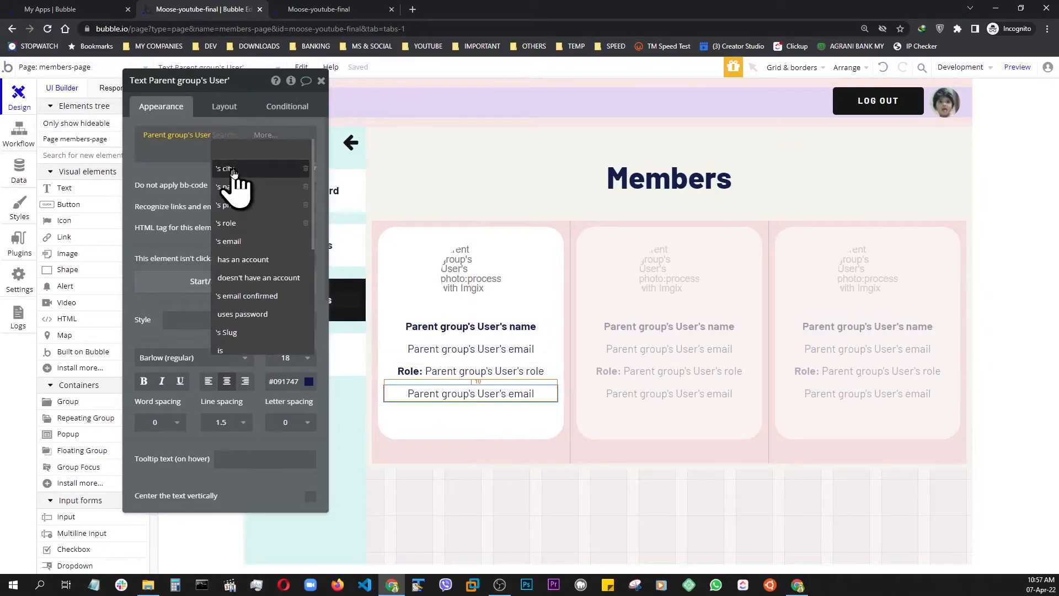
pyautogui.click(235, 171)
# Add a bold "City:" label before the user's city in the text and preview the members page
pyautogui.click(289, 169)
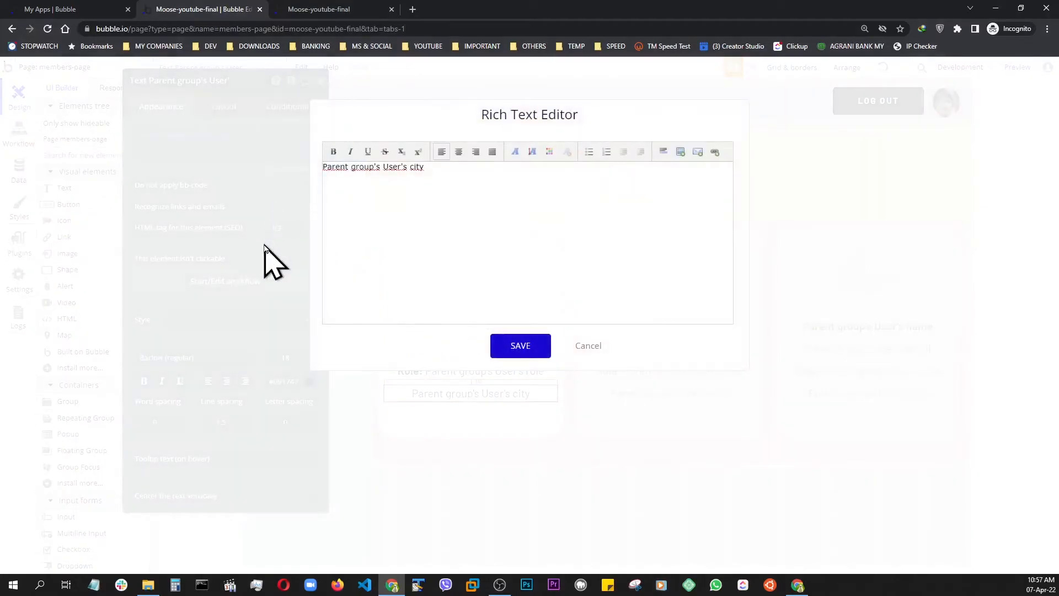
pyautogui.write('Co')
pyautogui.press('BackSpace')
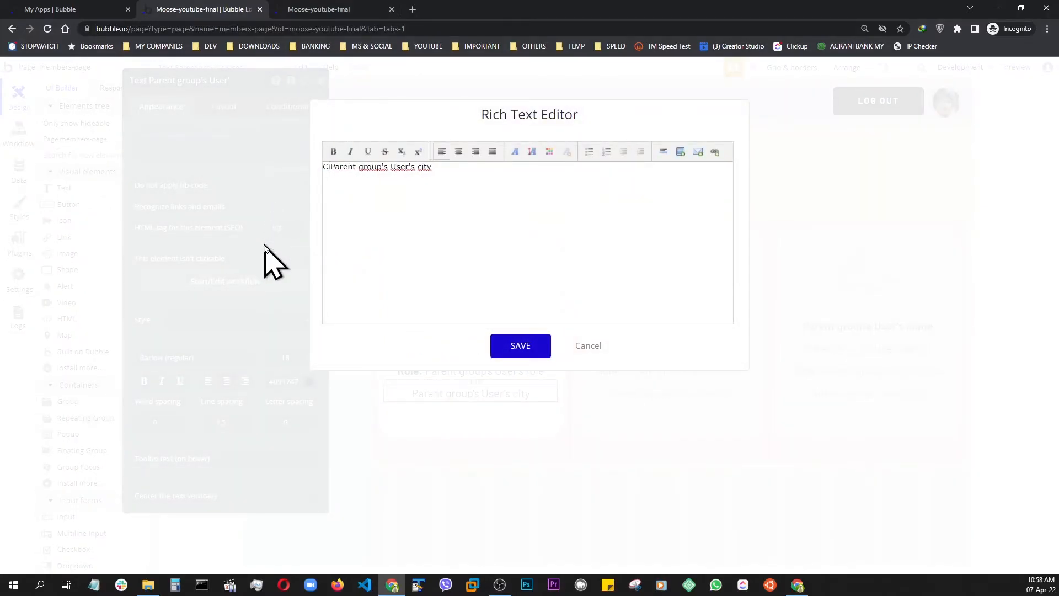
pyautogui.write('ity:')
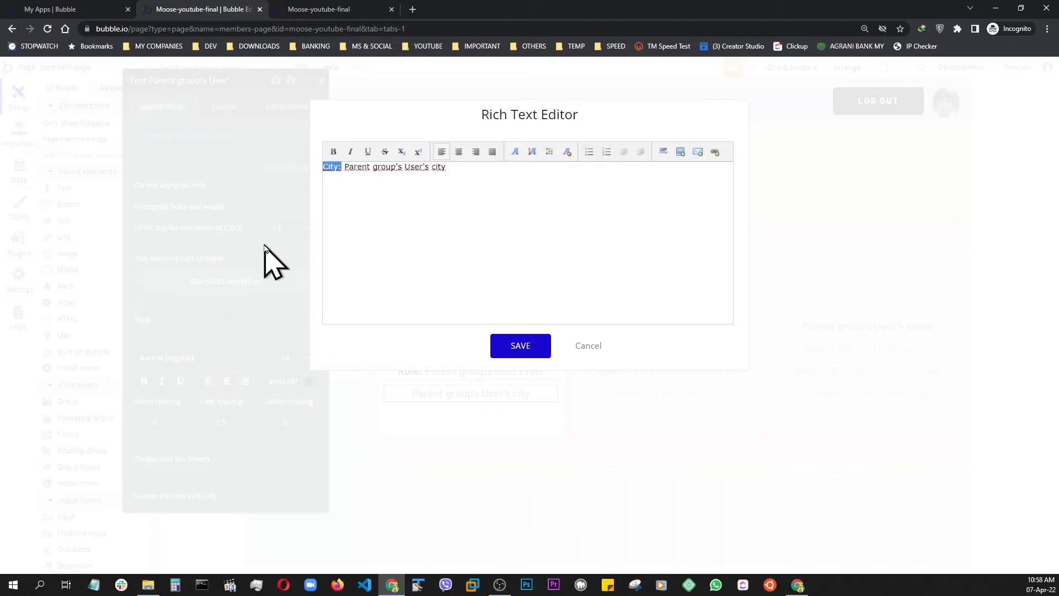
pyautogui.click(332, 156)
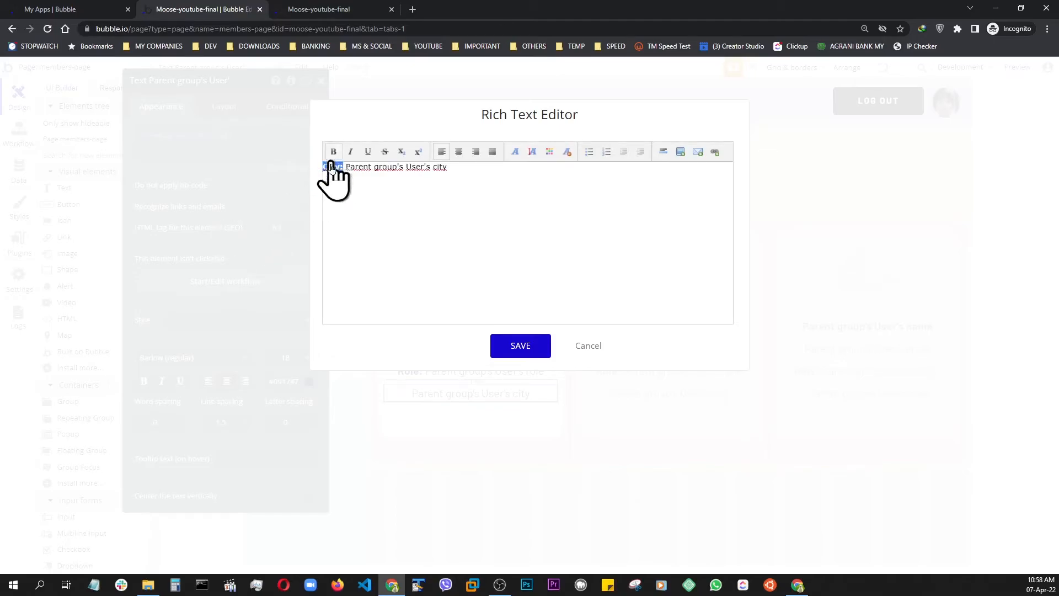
pyautogui.click(519, 347)
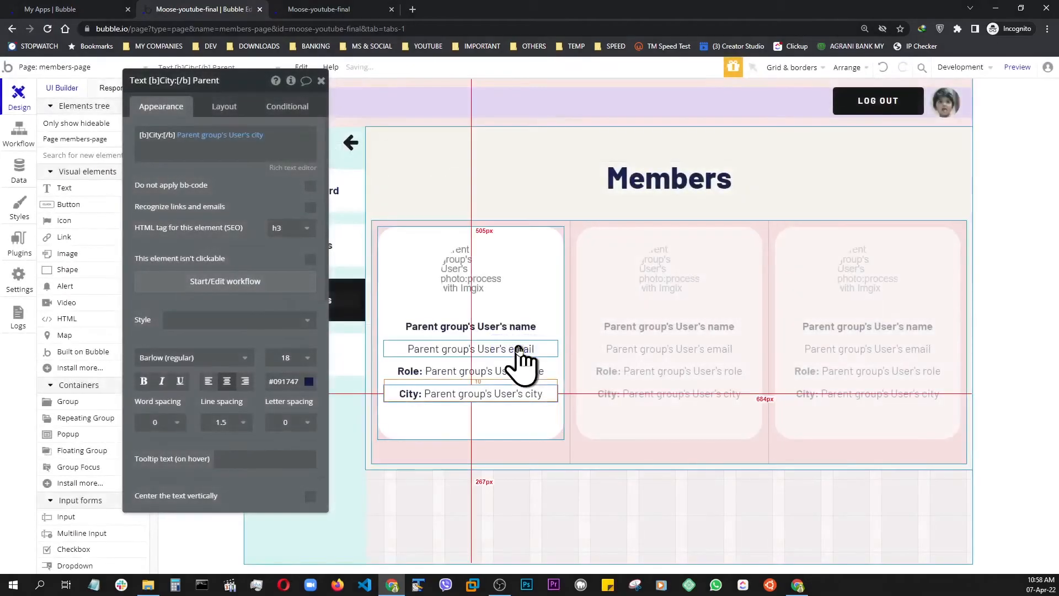
pyautogui.click(1017, 68)
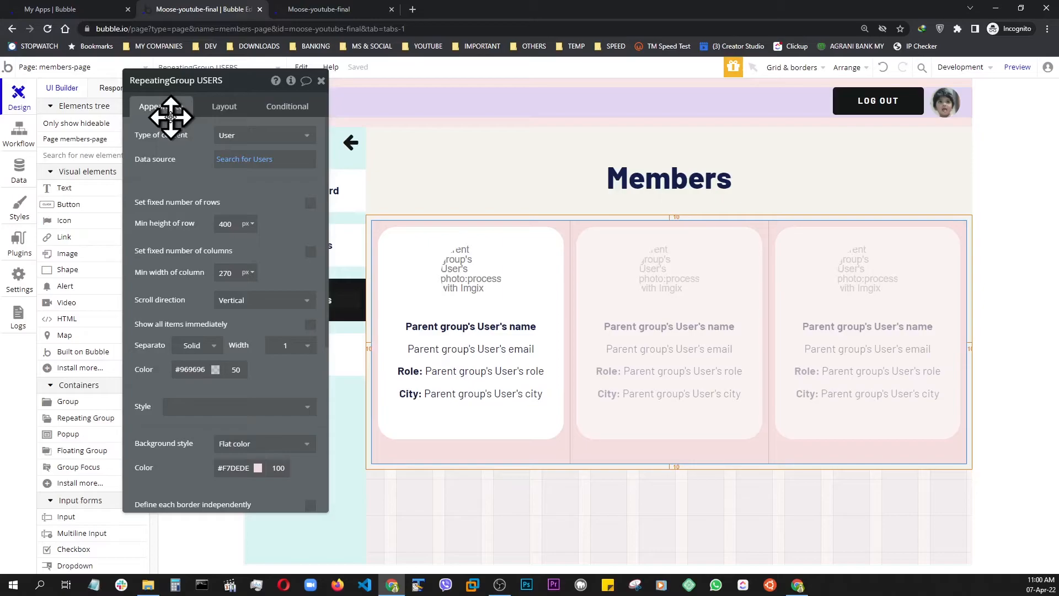
# Set the separator width of RepeatingGroup USERS to 0 and check the members page preview at a wider size
pyautogui.scroll(-3, 171, 117)
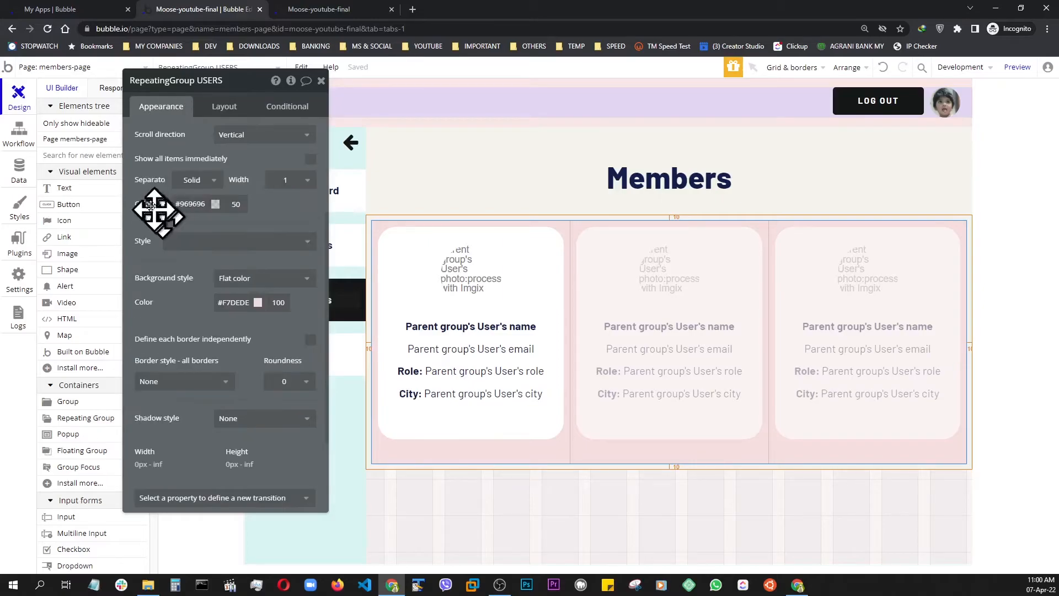
pyautogui.click(309, 181)
pyautogui.click(272, 200)
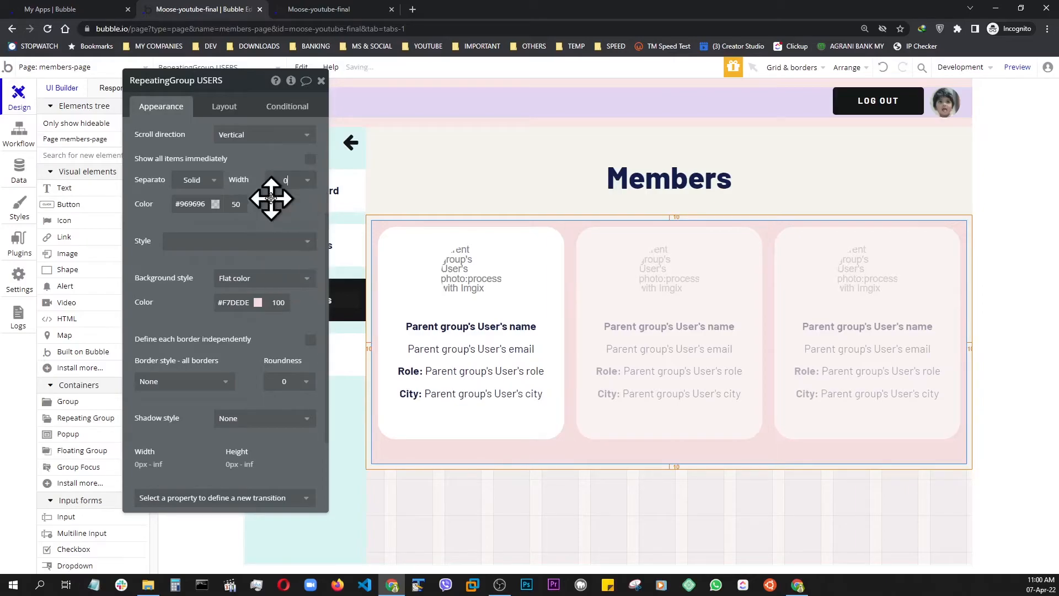
pyautogui.click(1018, 67)
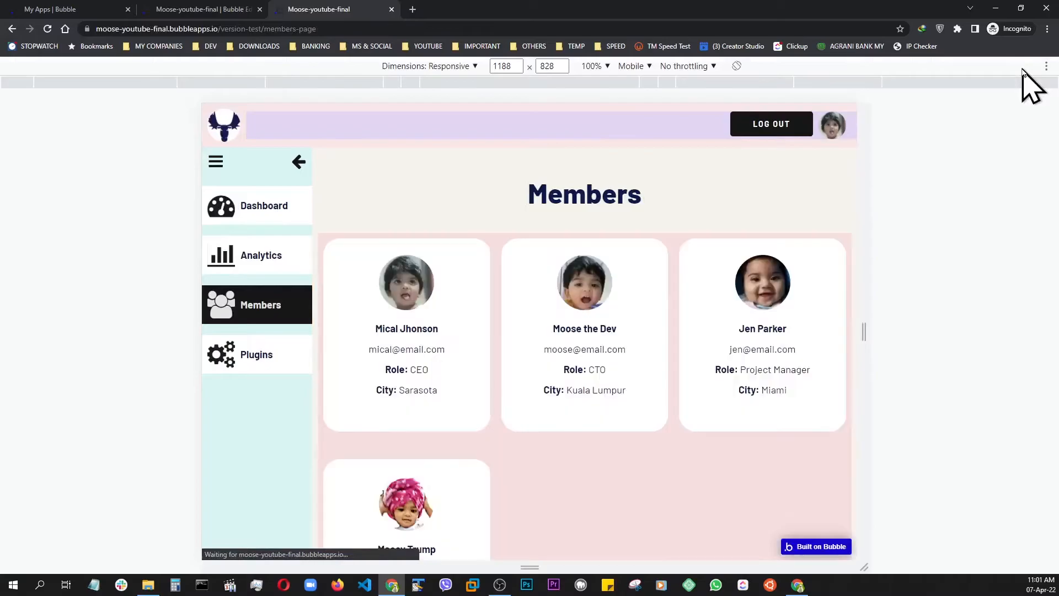
pyautogui.moveTo(857, 334); pyautogui.dragTo(895, 320)
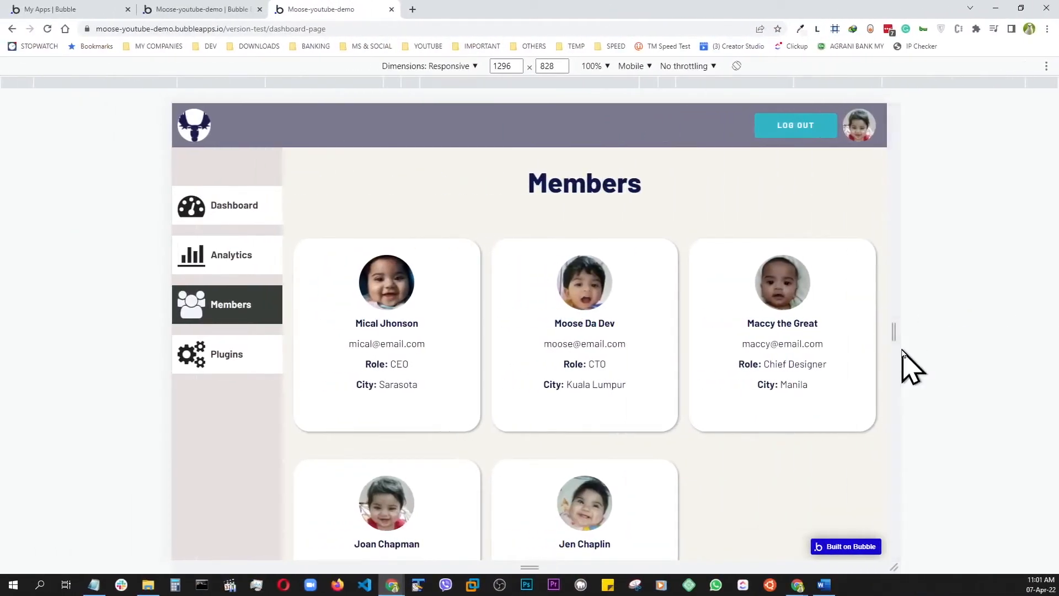
# Examine the demo app's Members page from 358 to 1620 px wide, opening and closing its sidebar menu at phone width
pyautogui.moveTo(899, 336); pyautogui.dragTo(637, 326)
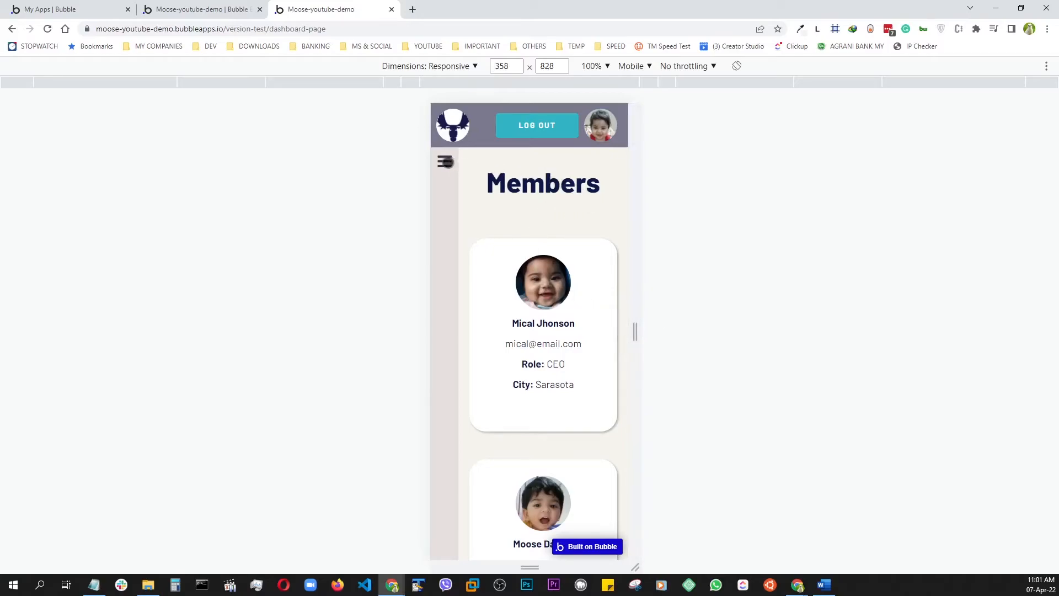
pyautogui.click(445, 161)
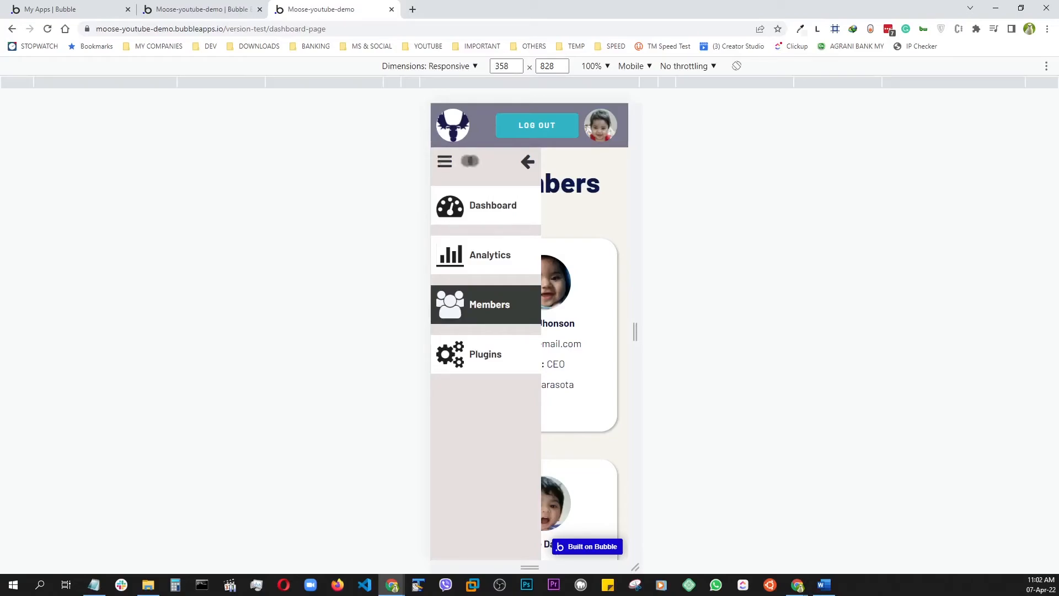
pyautogui.click(527, 160)
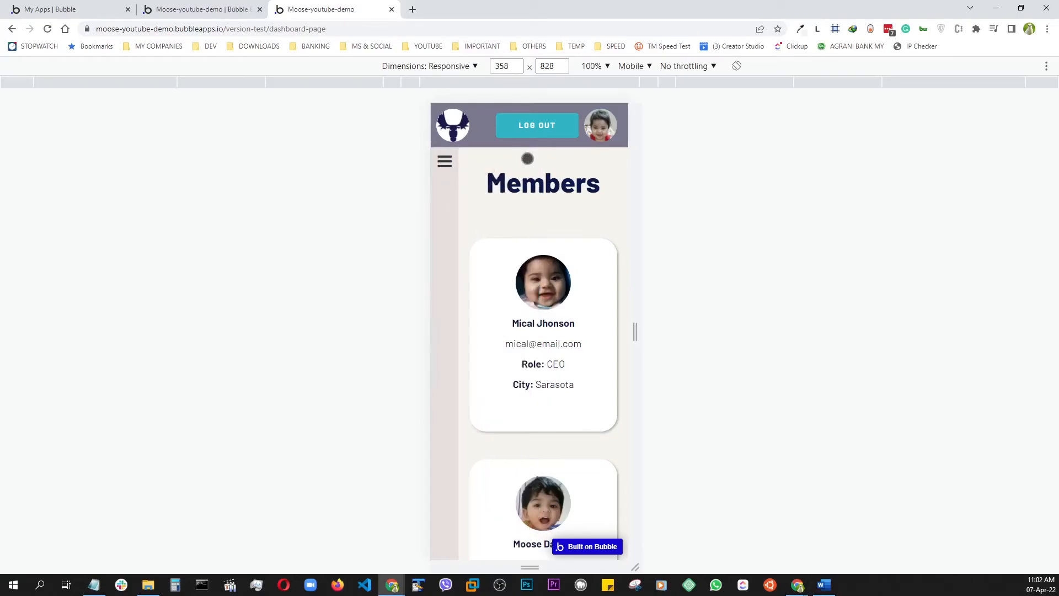
pyautogui.moveTo(641, 338); pyautogui.dragTo(988, 355)
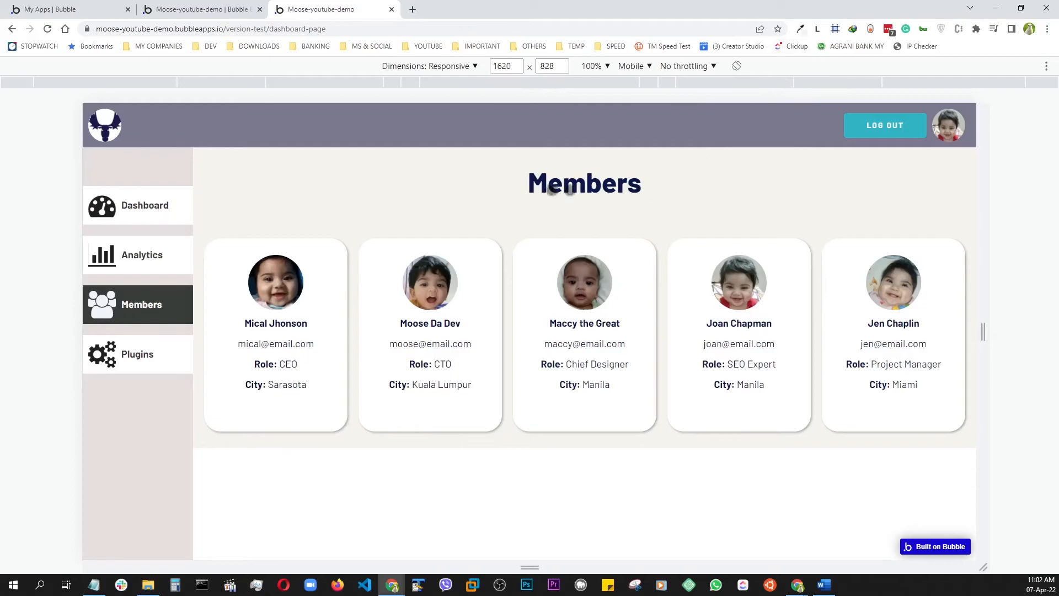
# Copy the selected hex colour #f5f4ed from the Eye Dropper extension
pyautogui.click(800, 29)
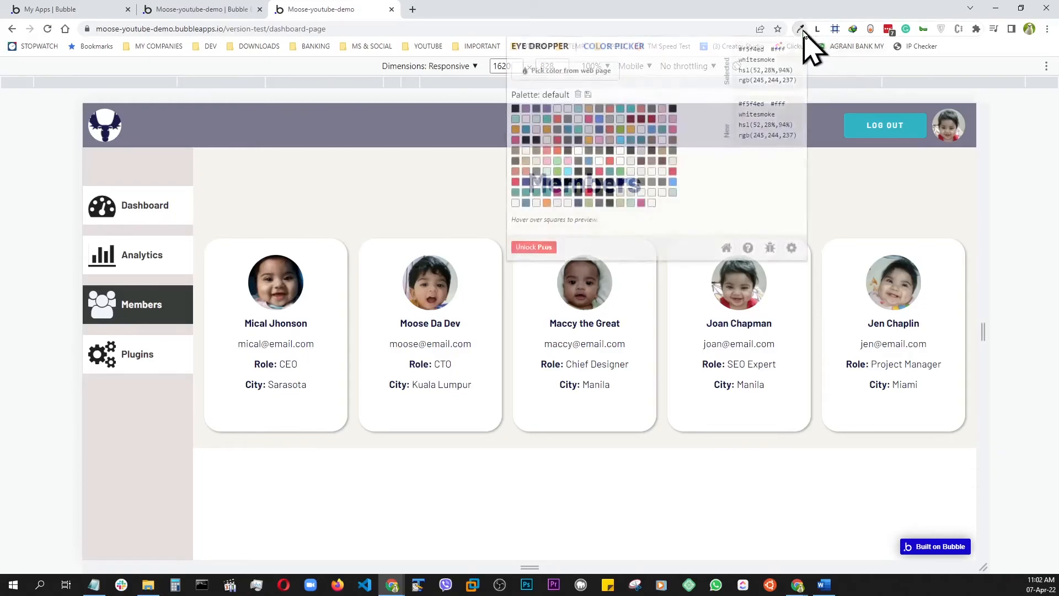
pyautogui.moveTo(764, 51); pyautogui.dragTo(736, 49)
pyautogui.rightClick(752, 49)
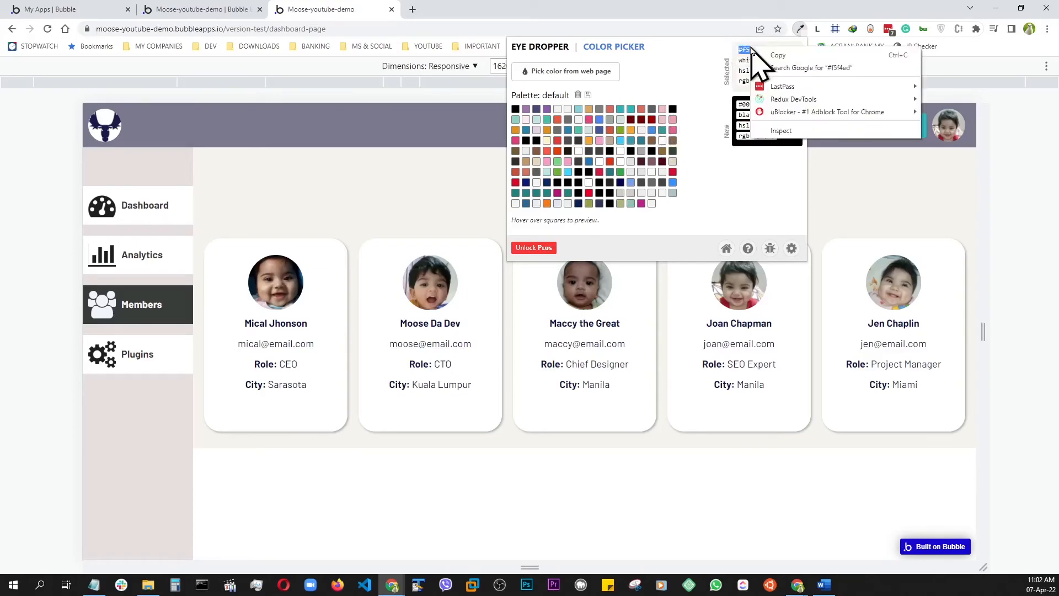
pyautogui.click(774, 56)
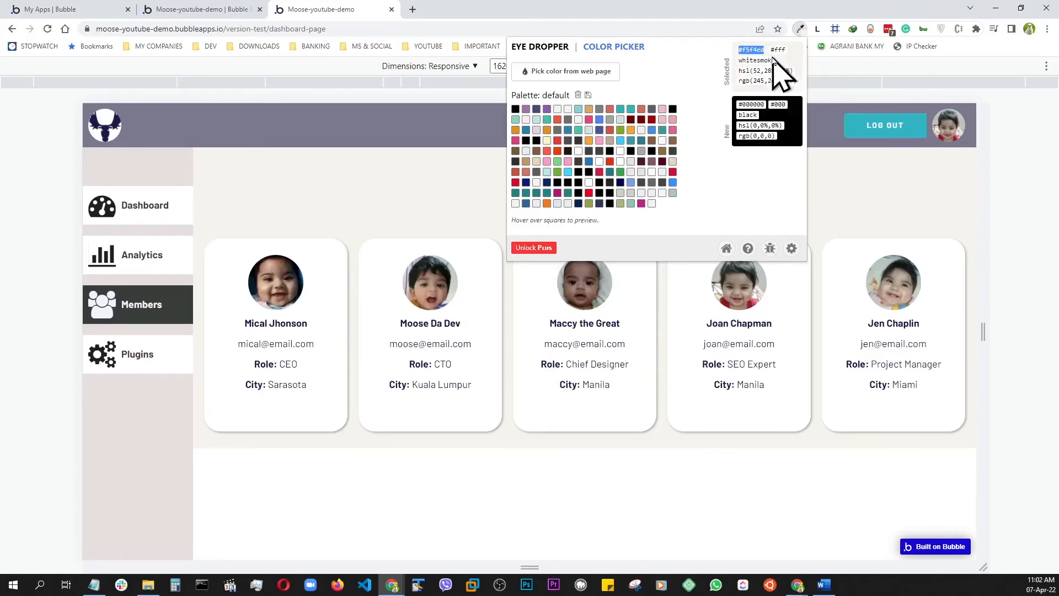
# Switch to the Bubble editor and set the background colour of RepeatingGroup USERS to #F5F4ED
pyautogui.press('ctrl+super+Right')
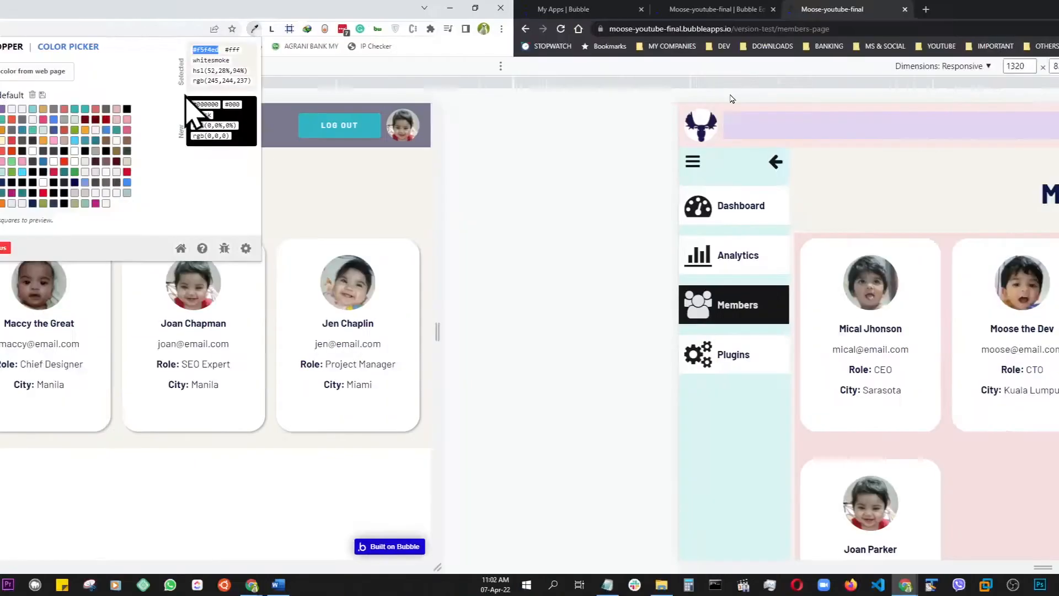
pyautogui.click(198, 11)
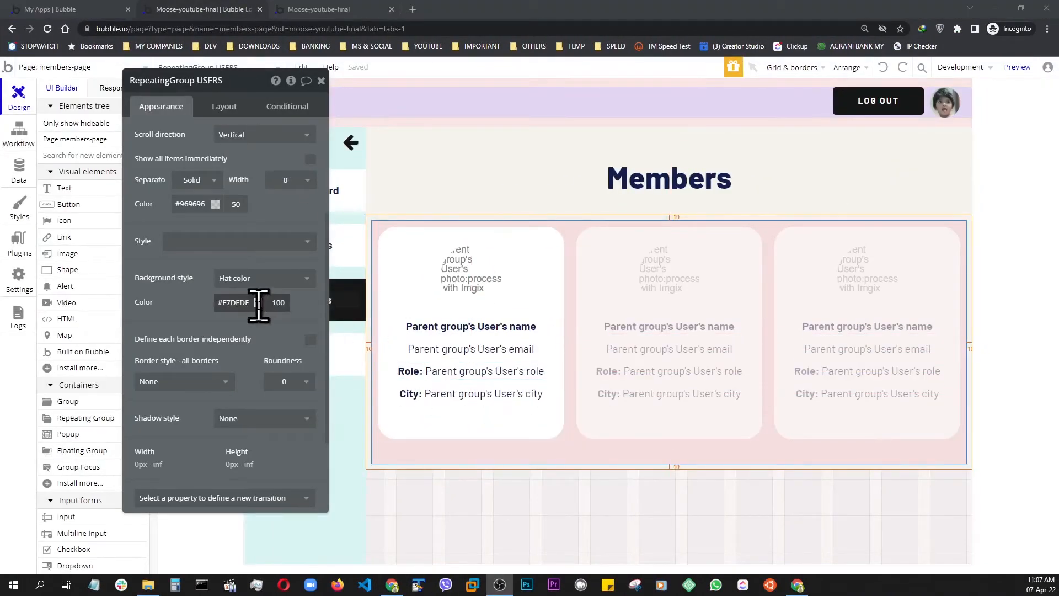
pyautogui.click(257, 303)
pyautogui.press('BackSpace')
pyautogui.press('BackSpace')
pyautogui.press('BackSpace')
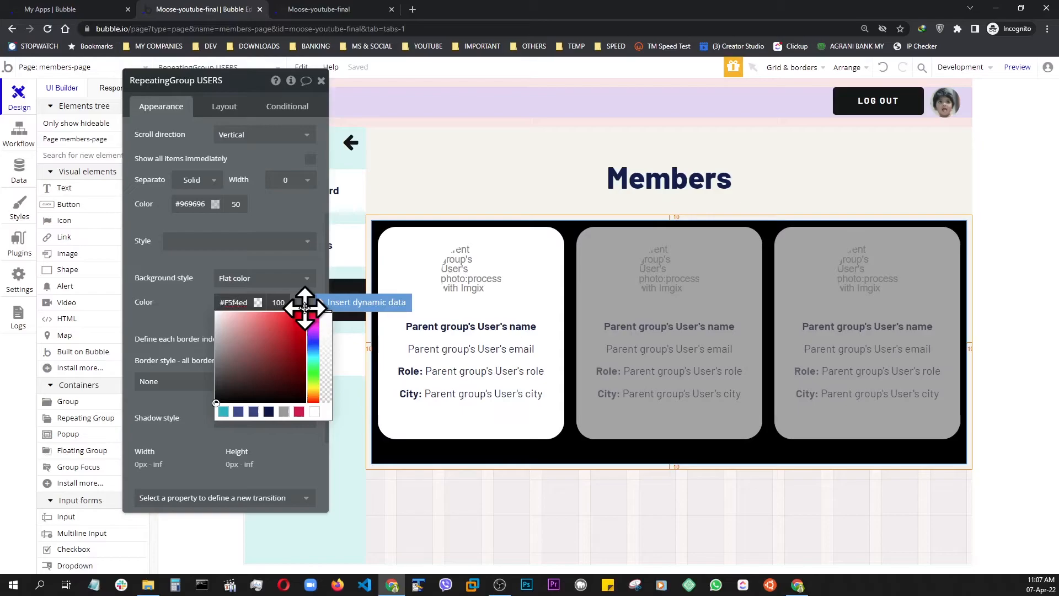
# Give Group CARD an Outset shadow and preview the members page
pyautogui.click(396, 238)
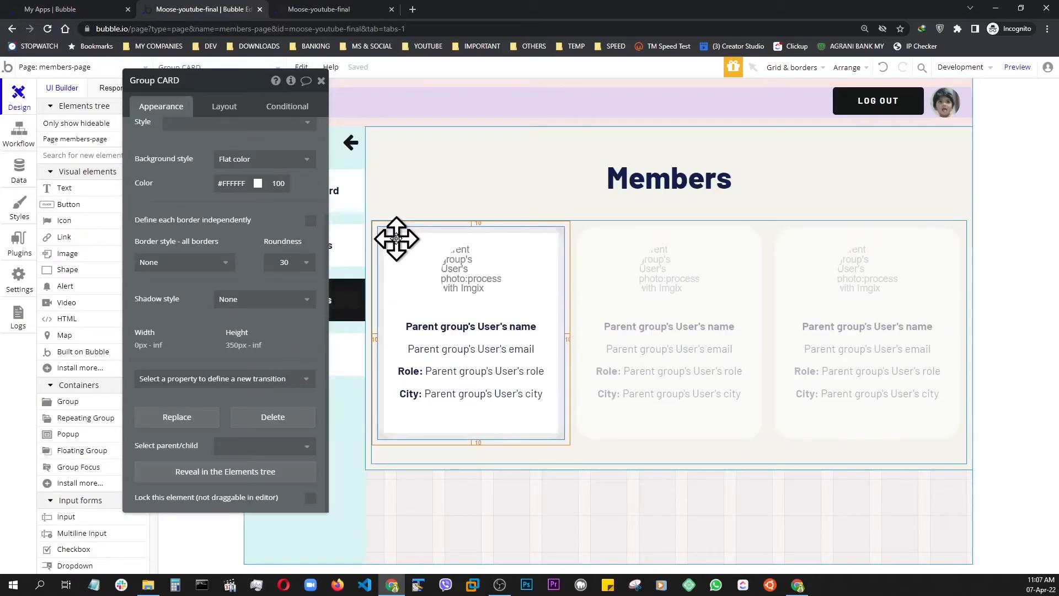
pyautogui.click(245, 300)
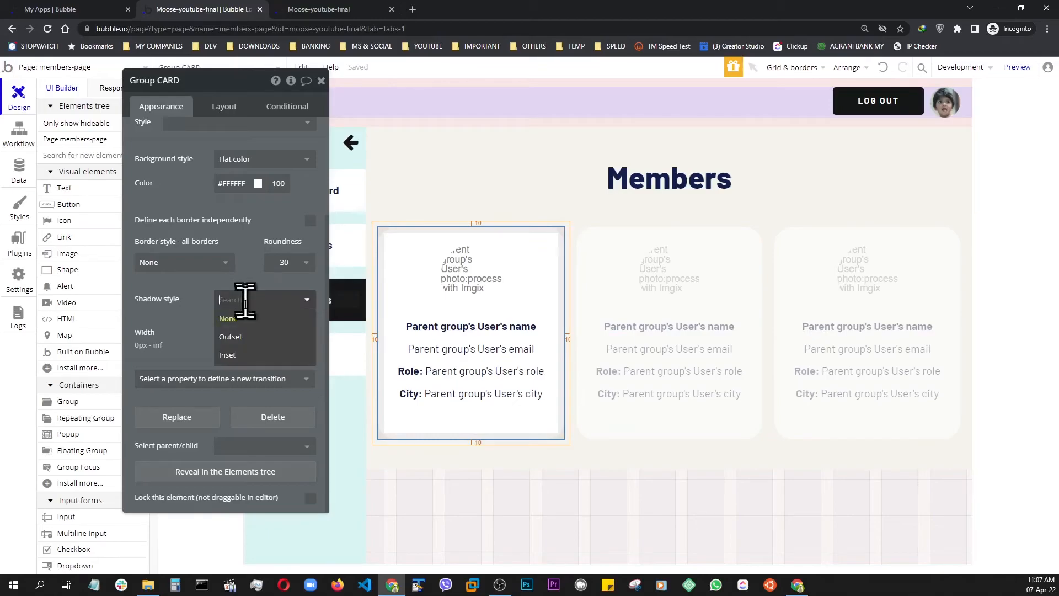
pyautogui.click(240, 339)
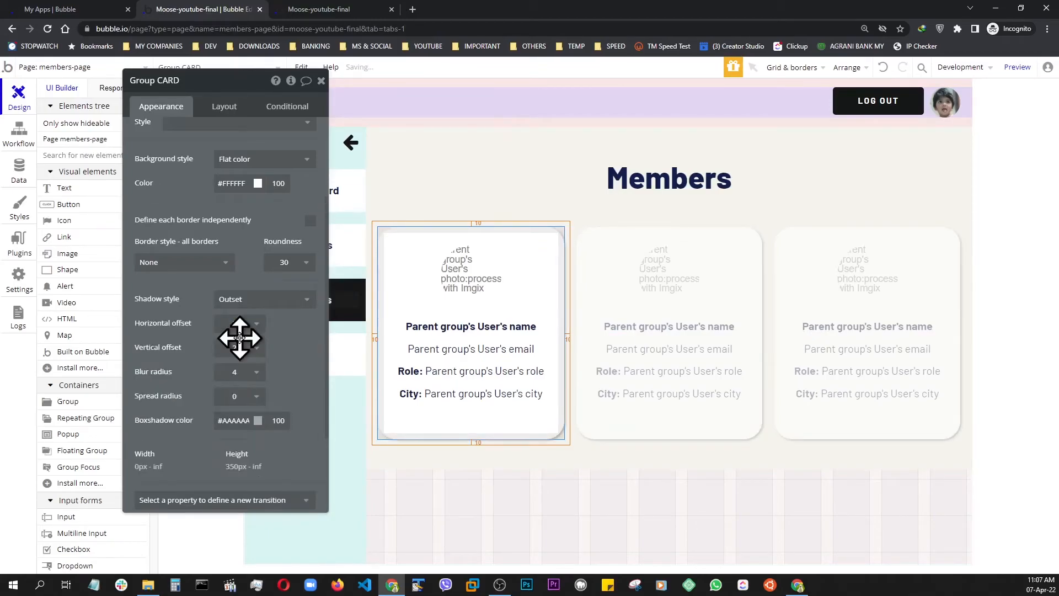
pyautogui.click(1018, 67)
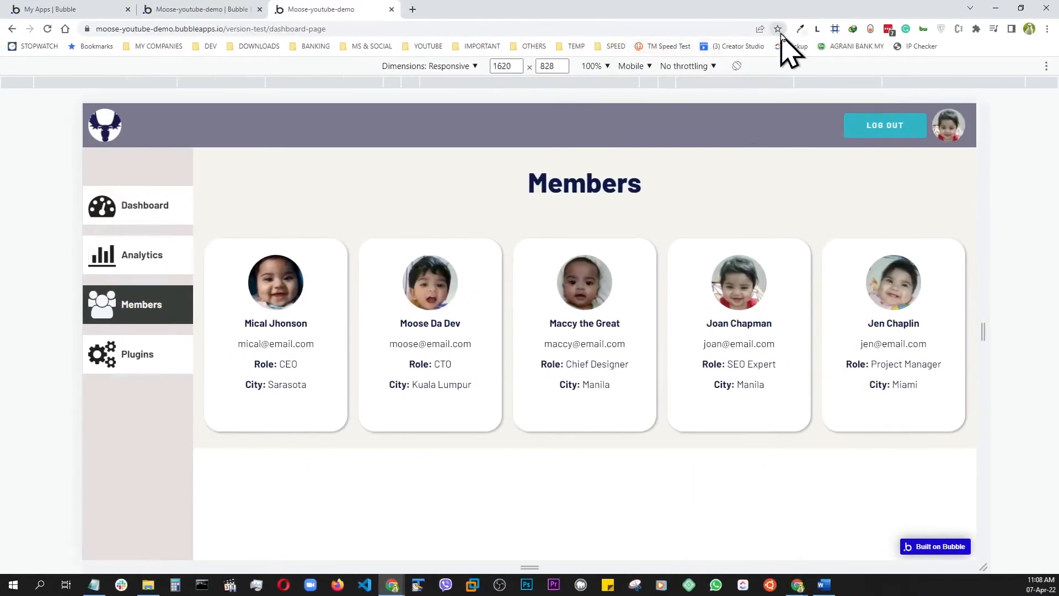
# Try to sample the demo sidebar's background colour with Eye Dropper while the page is in responsive view
pyautogui.click(802, 30)
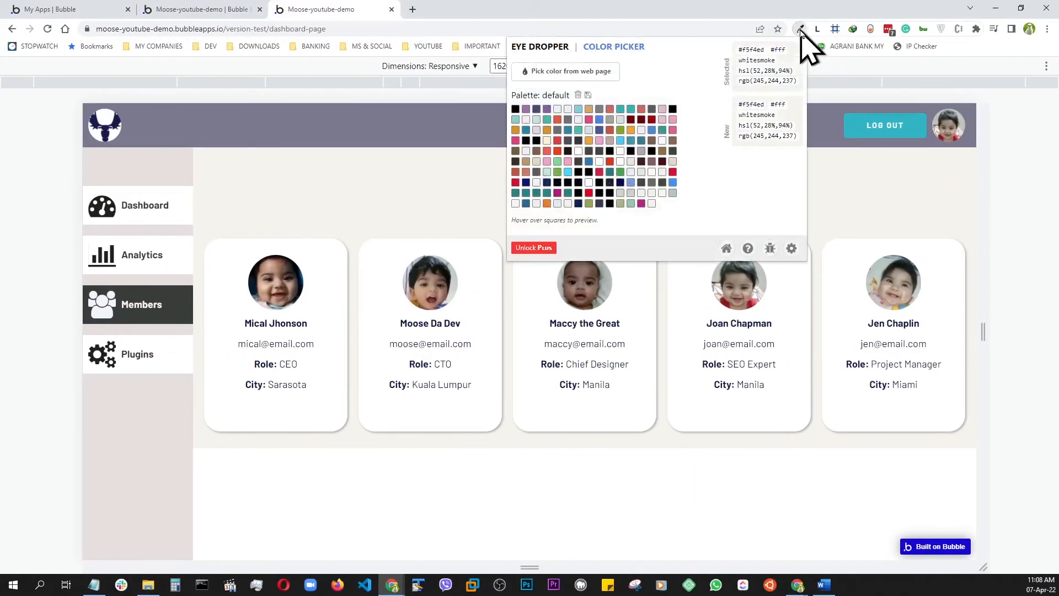
pyautogui.click(549, 71)
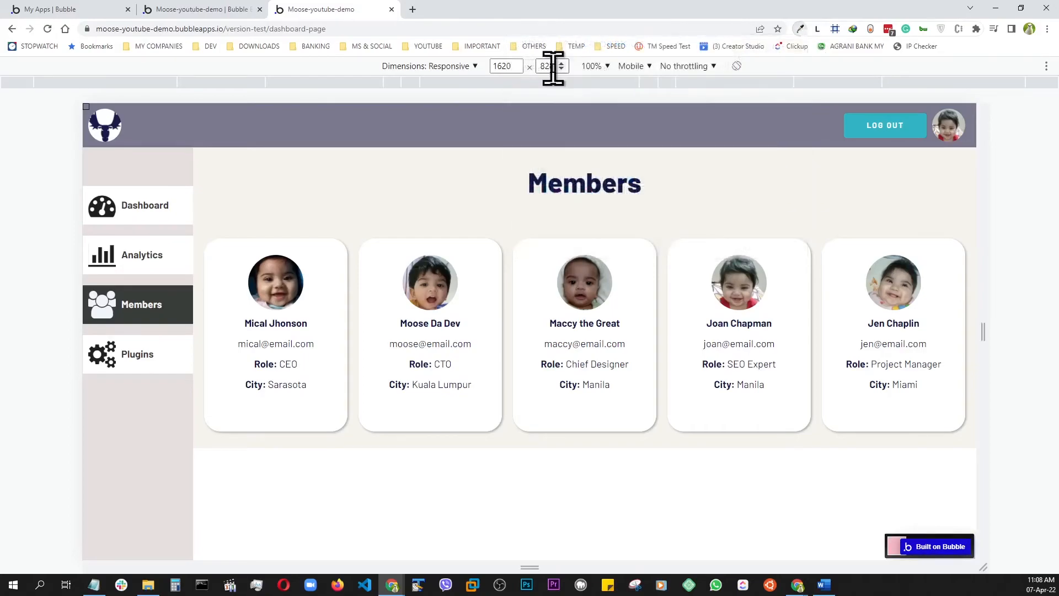
pyautogui.click(119, 483)
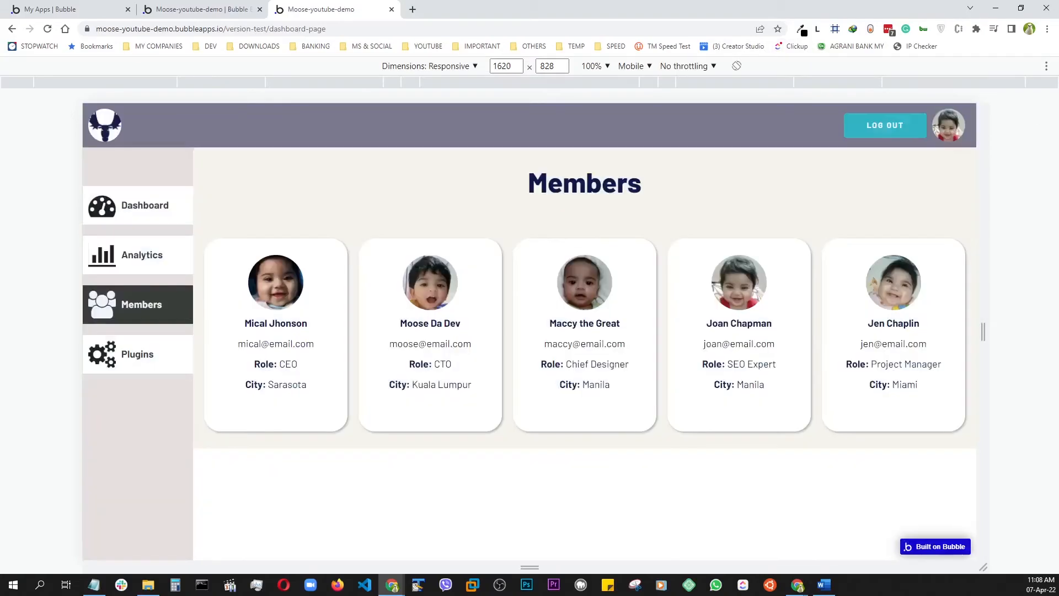
# Leave the responsive view of the demo page, sample the sidebar's background with Eye Dropper and copy its hex value #e6dfdf
pyautogui.hotkey('ctrl', 'shift', 'm')
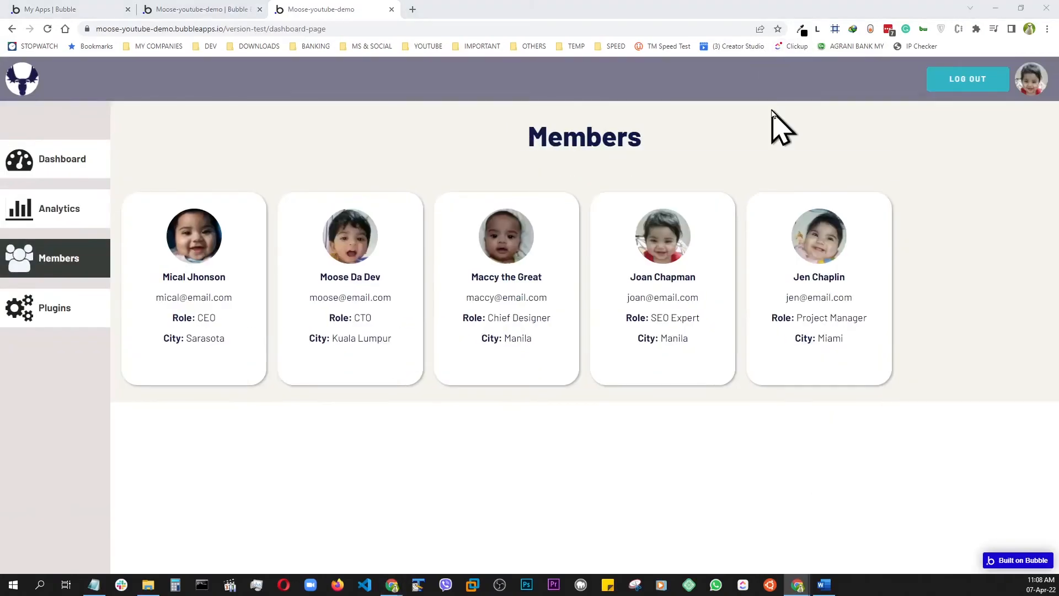
pyautogui.click(802, 29)
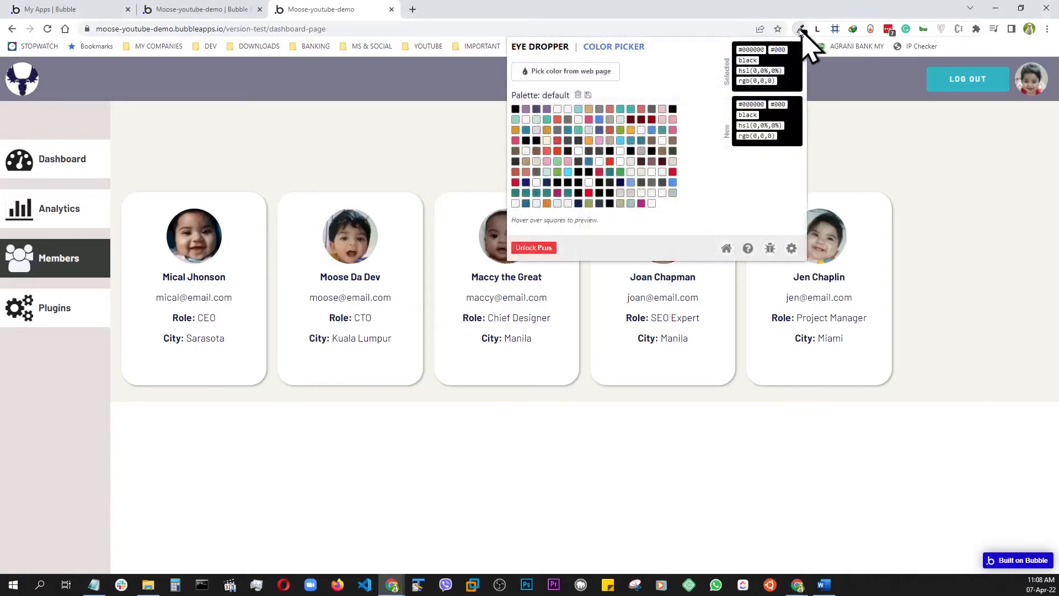
pyautogui.click(591, 72)
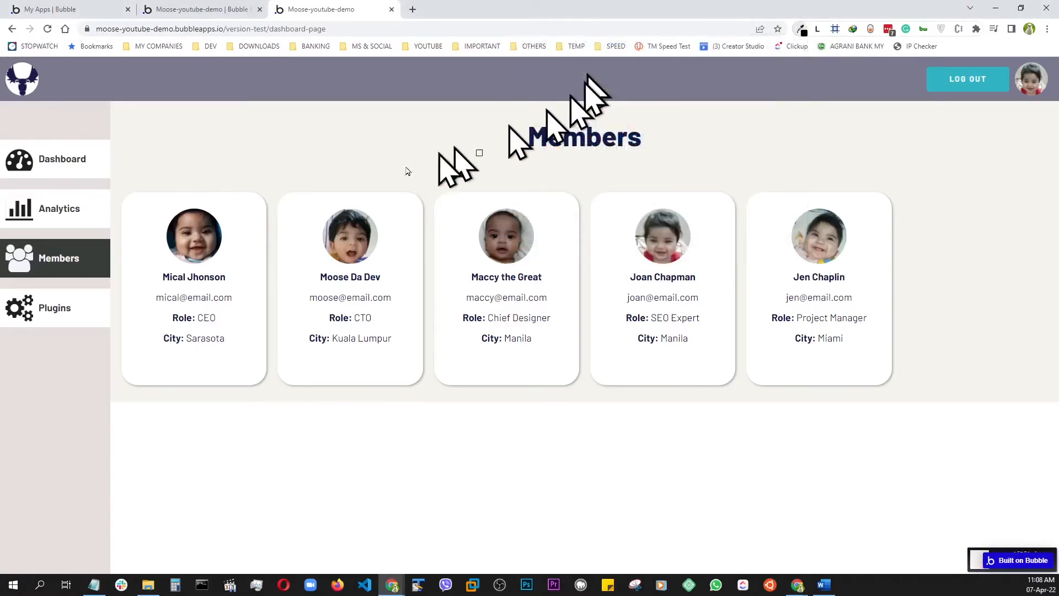
pyautogui.click(31, 388)
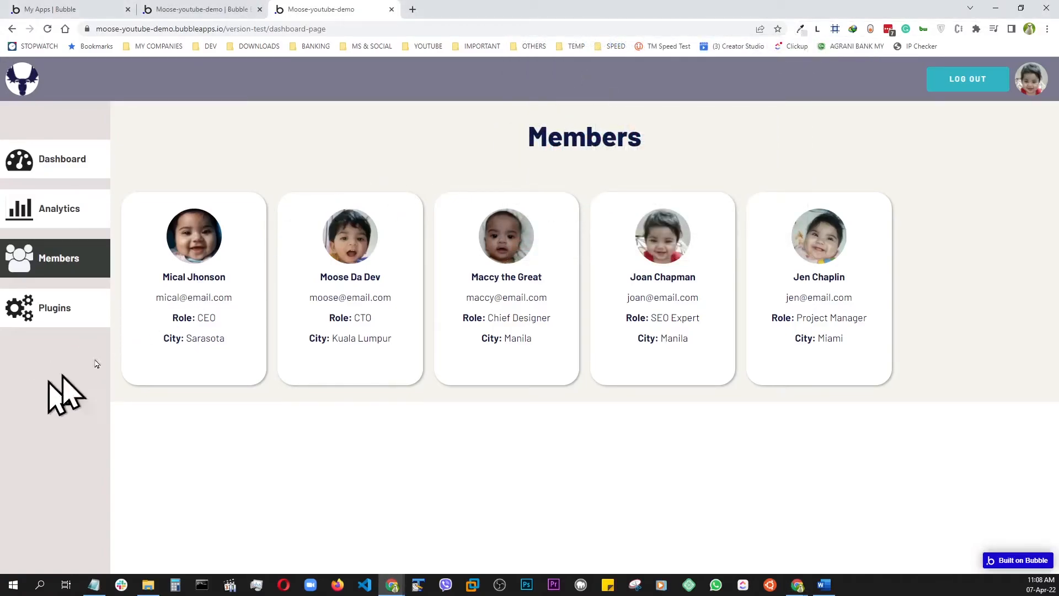
pyautogui.click(801, 30)
pyautogui.doubleClick(742, 50)
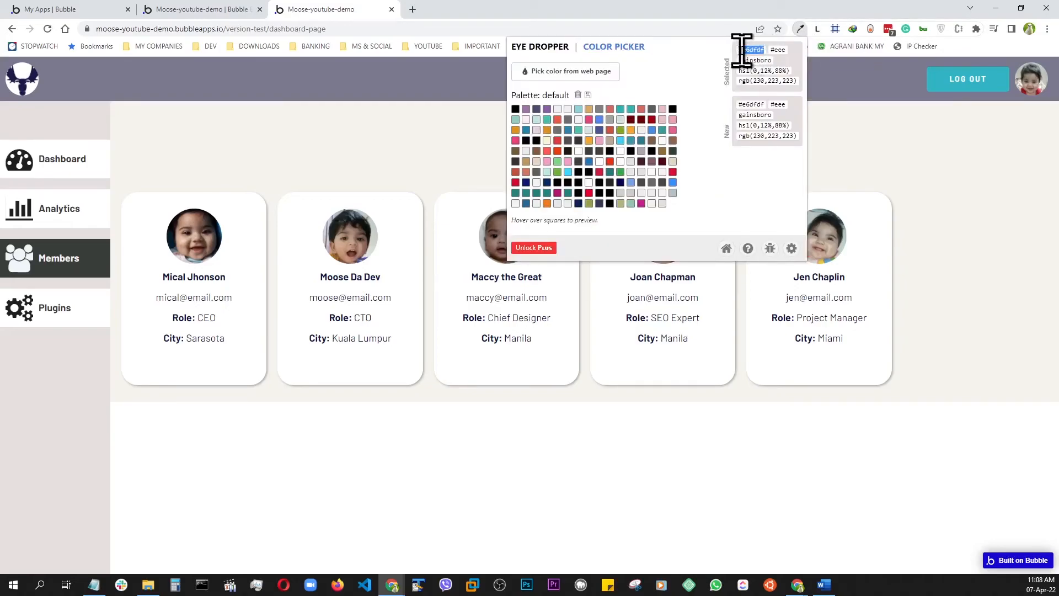
pyautogui.rightClick(742, 50)
pyautogui.click(764, 57)
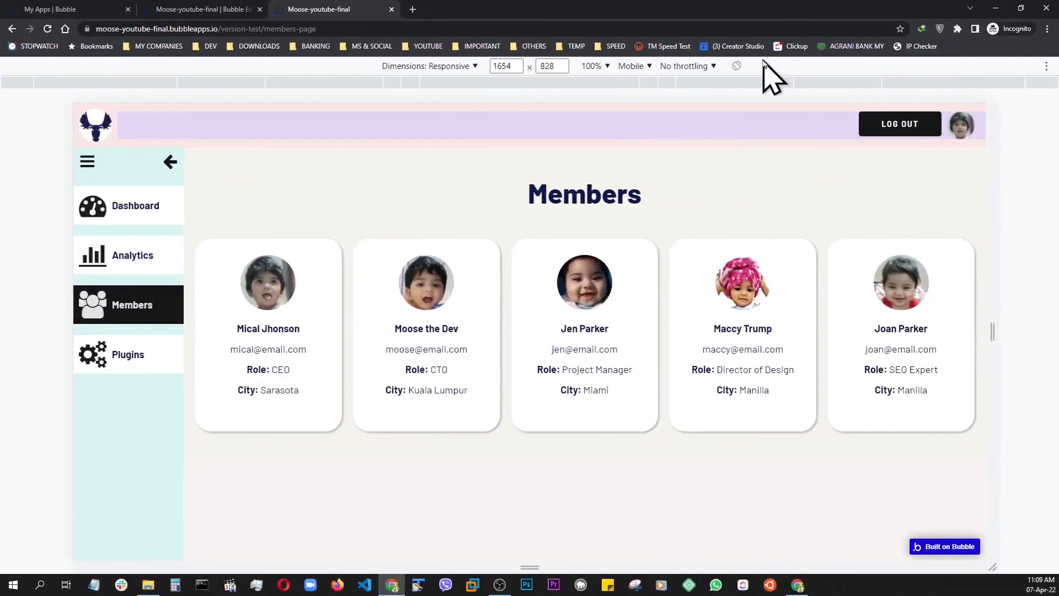
# In the Bubble editor, set the background colour of FloatingGroup SIDEBAR to #E6DFDF
pyautogui.click(171, 9)
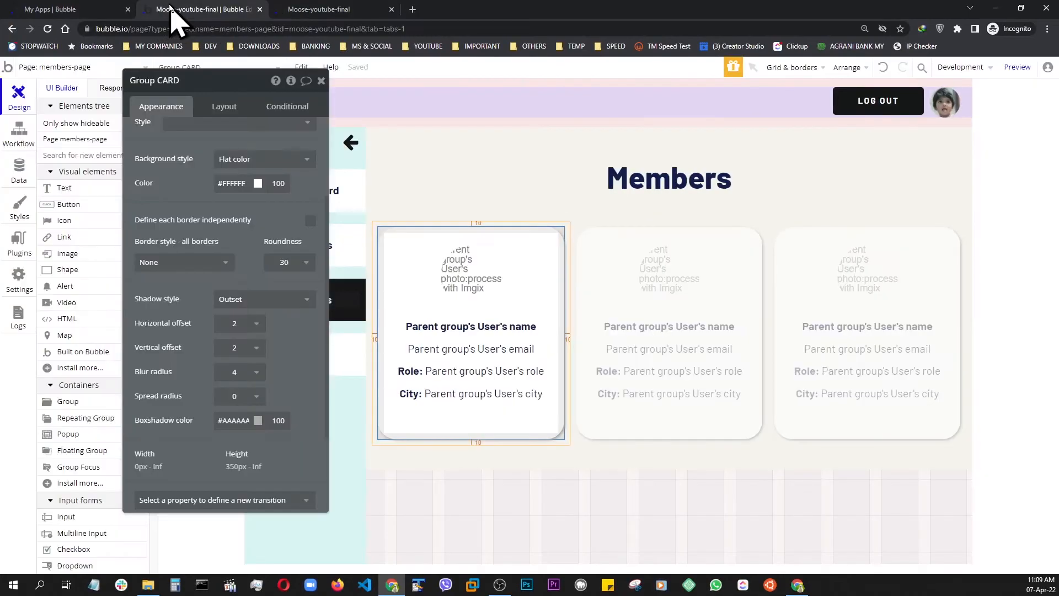
pyautogui.click(321, 81)
pyautogui.click(273, 489)
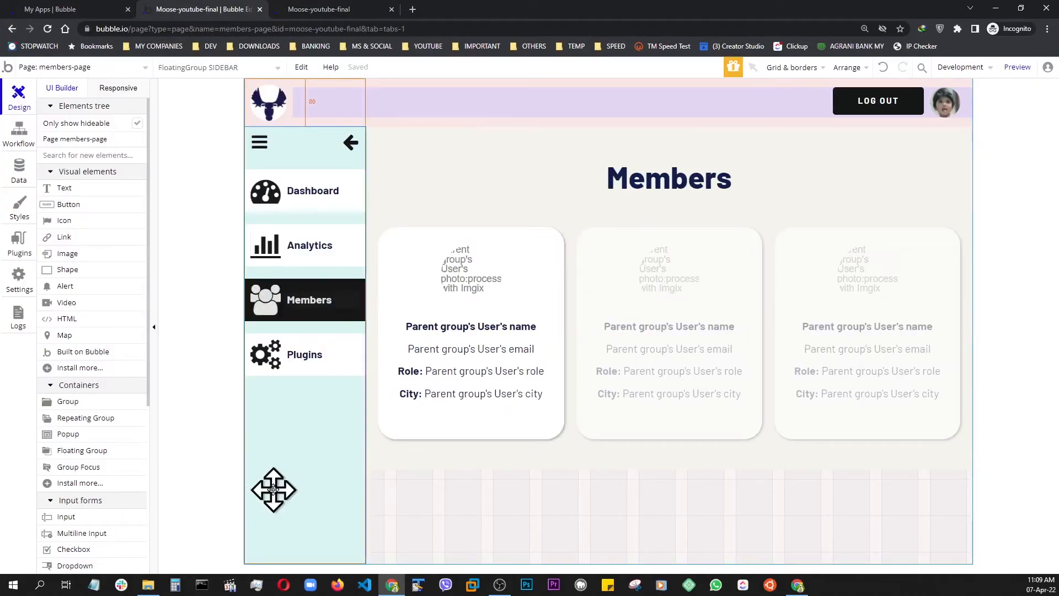
pyautogui.doubleClick(272, 489)
pyautogui.moveTo(259, 83); pyautogui.dragTo(939, 137)
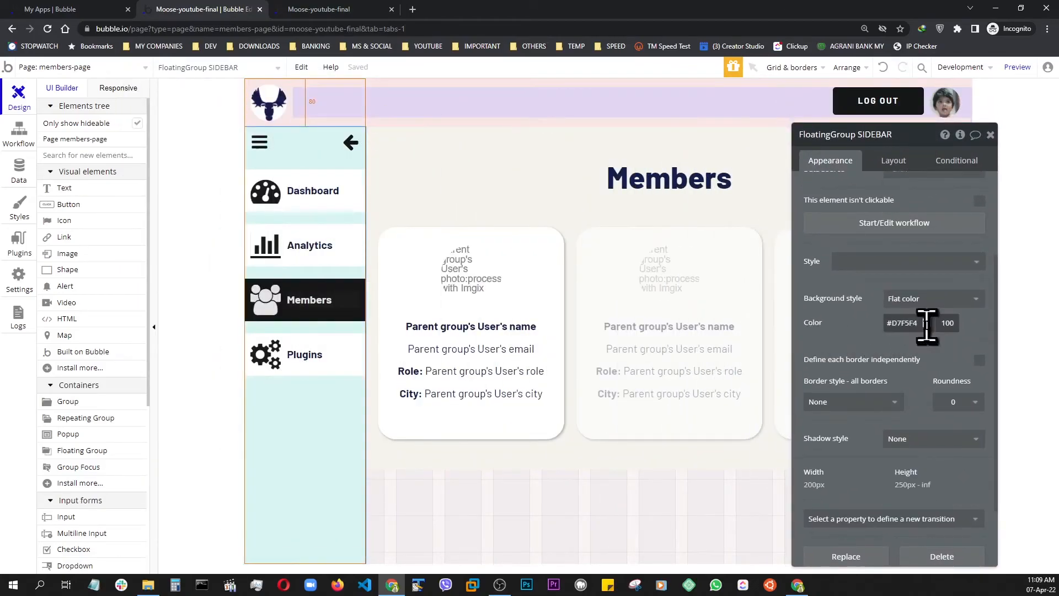
pyautogui.click(927, 325)
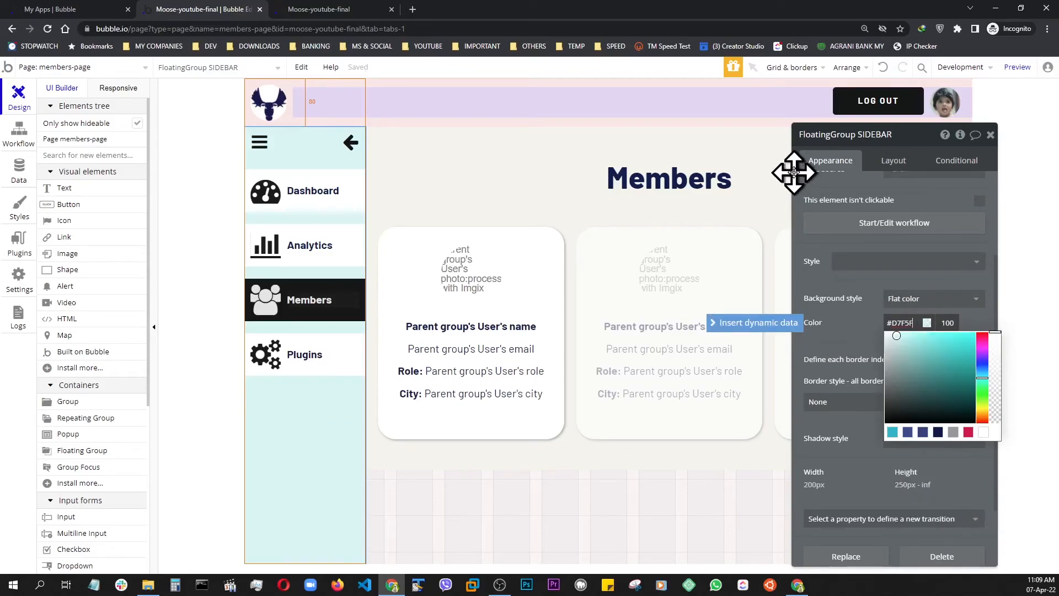
pyautogui.press('BackSpace')
pyautogui.press('BackSpace')
pyautogui.press('BackSpace')
pyautogui.press('BackSpace')
pyautogui.press('BackSpace')
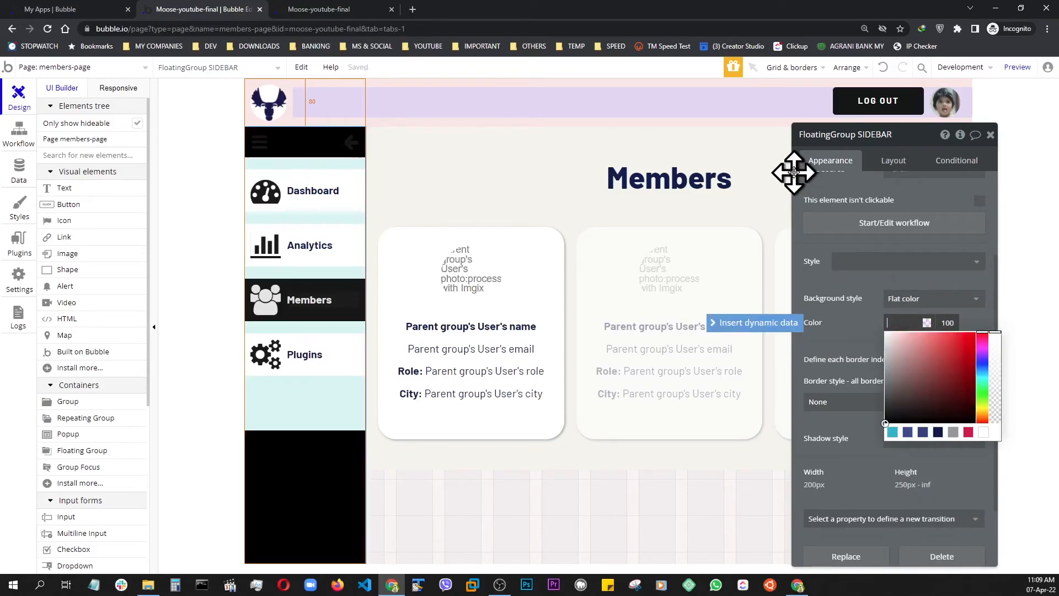
pyautogui.write('#E6dfdf')
pyautogui.click(860, 334)
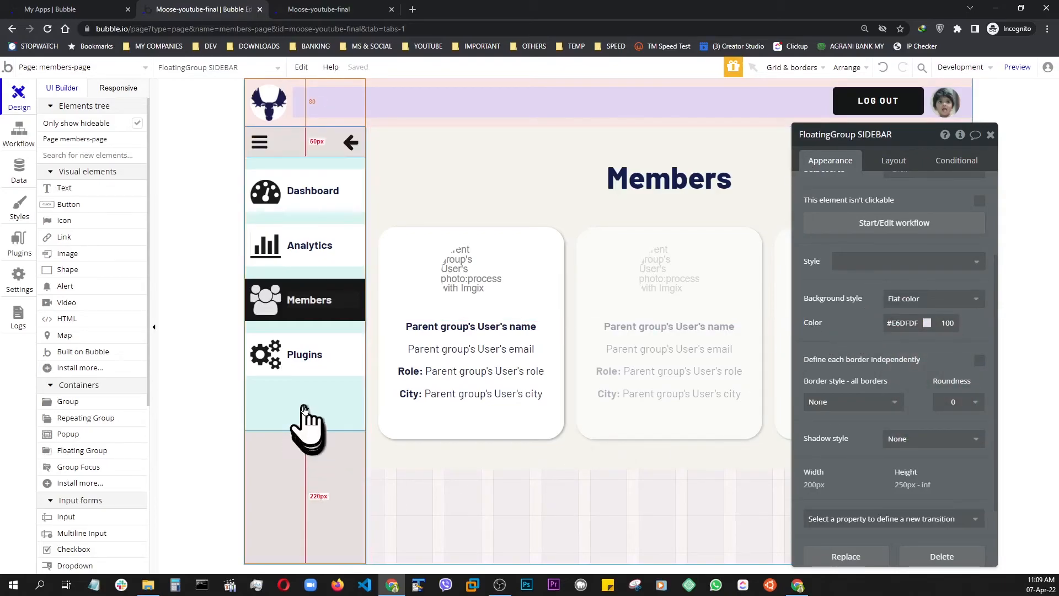
# Copy the formatting of FloatingGroup SIDEBAR onto Group NAV BOX and preview the members page
pyautogui.rightClick(291, 495)
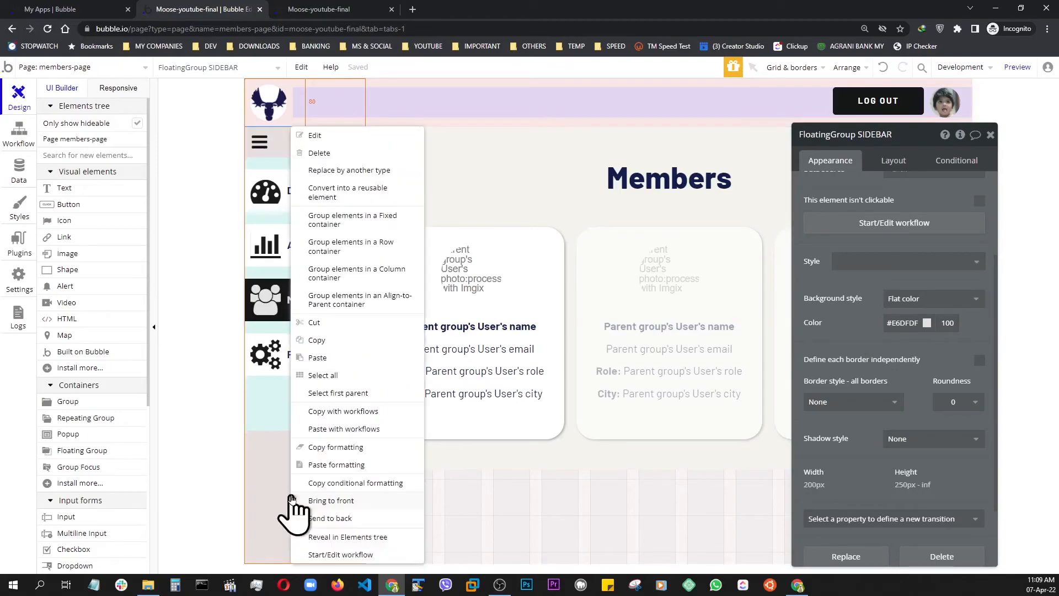
pyautogui.click(340, 466)
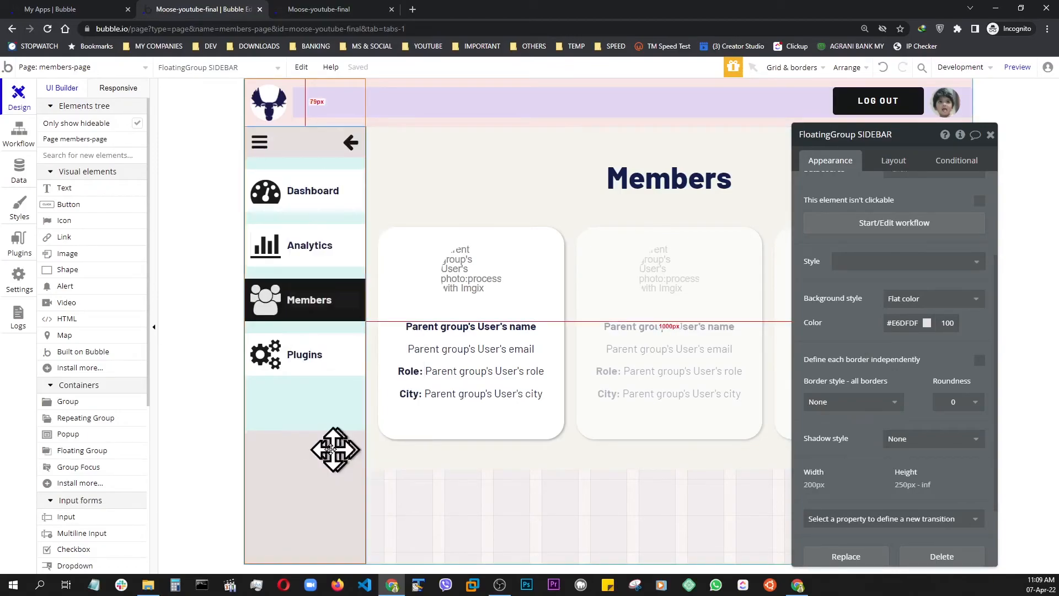
pyautogui.click(292, 397)
pyautogui.rightClick(292, 397)
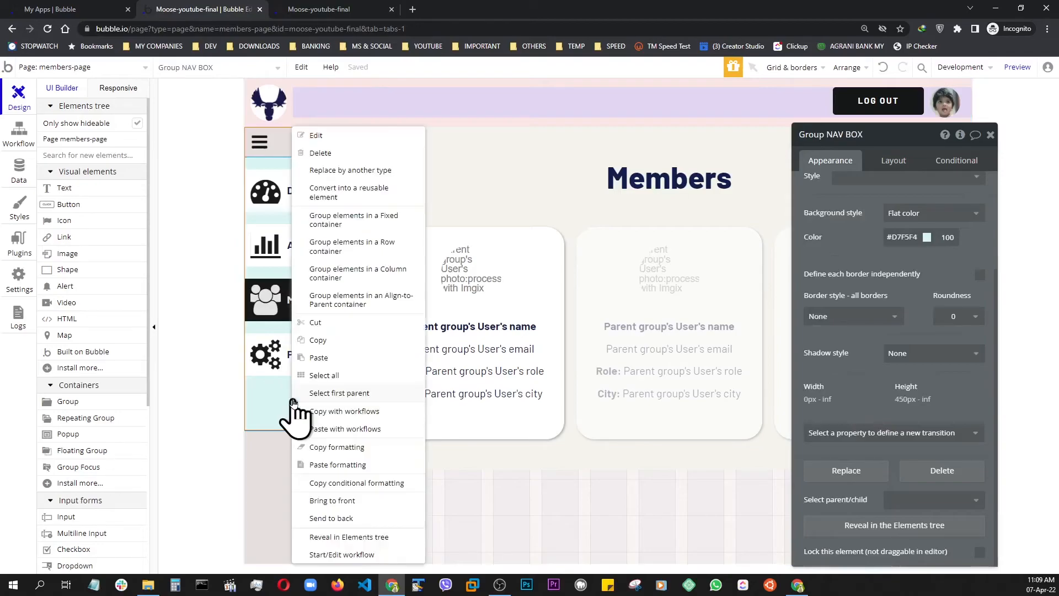
pyautogui.click(318, 466)
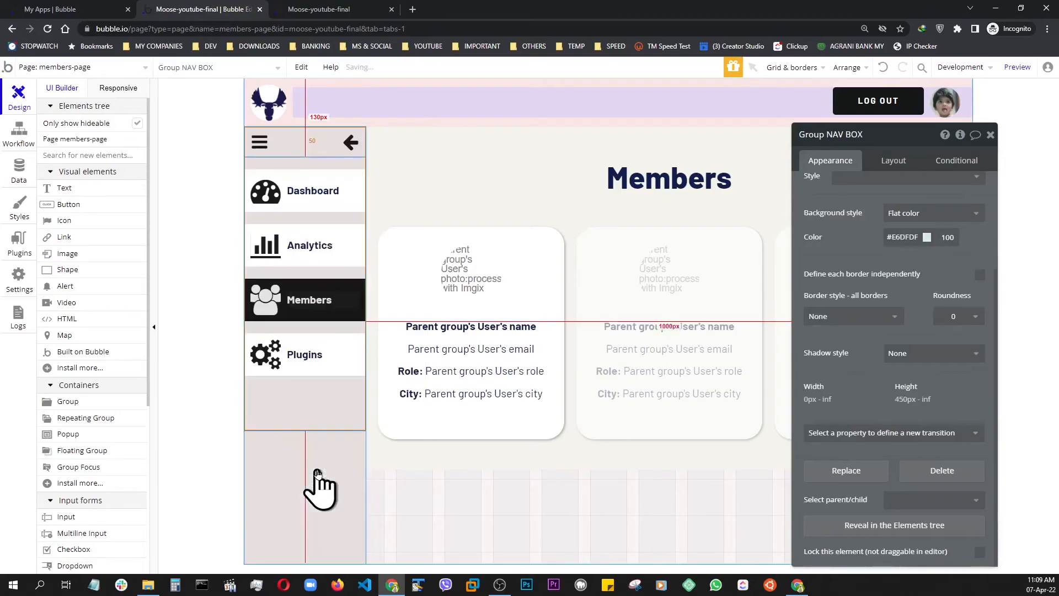
pyautogui.click(1018, 67)
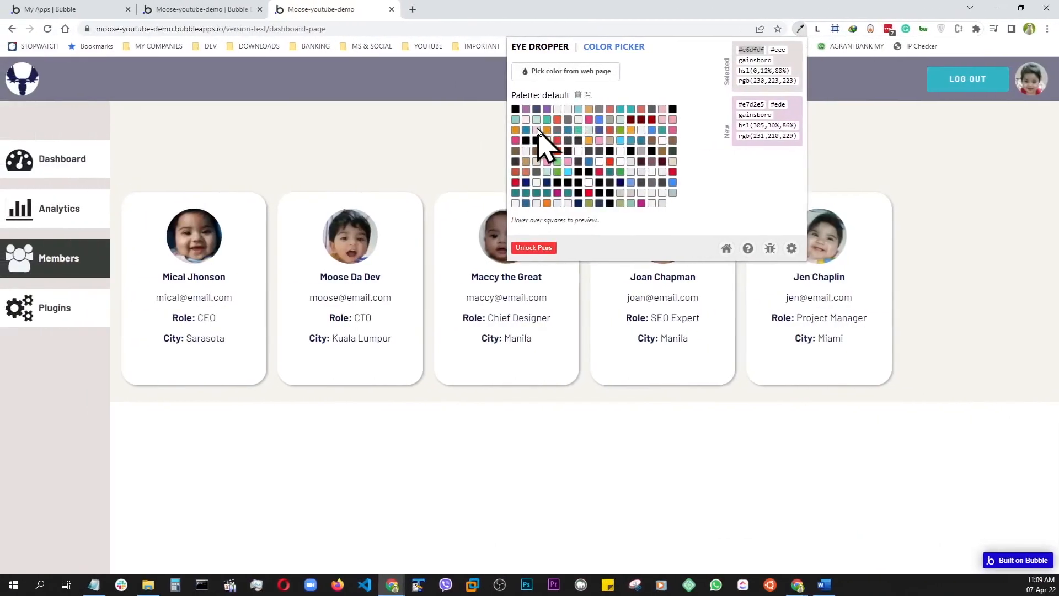
# Sample the demo page's header background with Eye Dropper and copy its hex value #7a788f
pyautogui.click(574, 73)
pyautogui.click(800, 29)
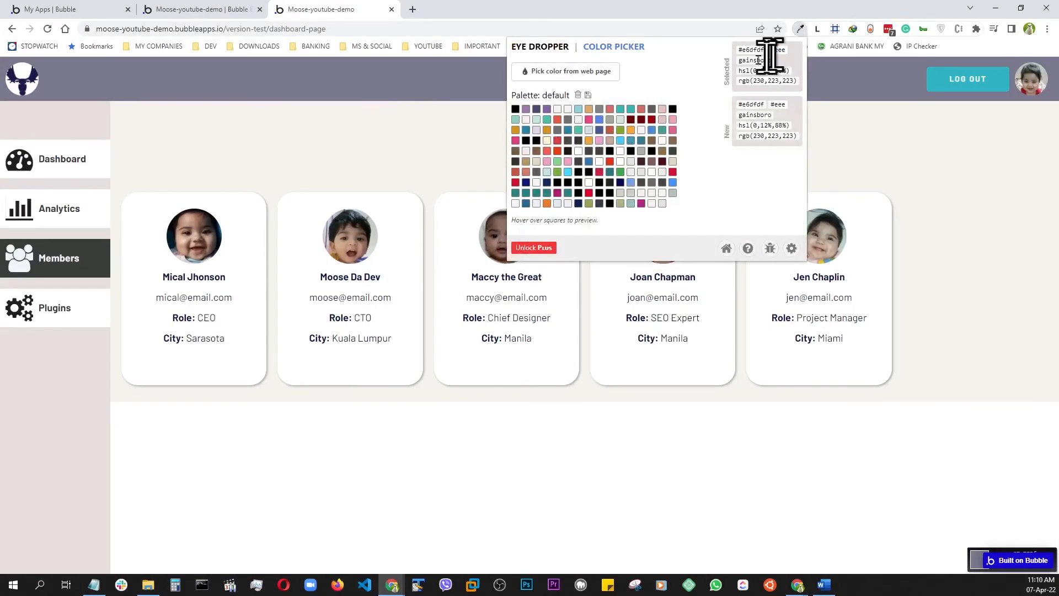
pyautogui.click(573, 70)
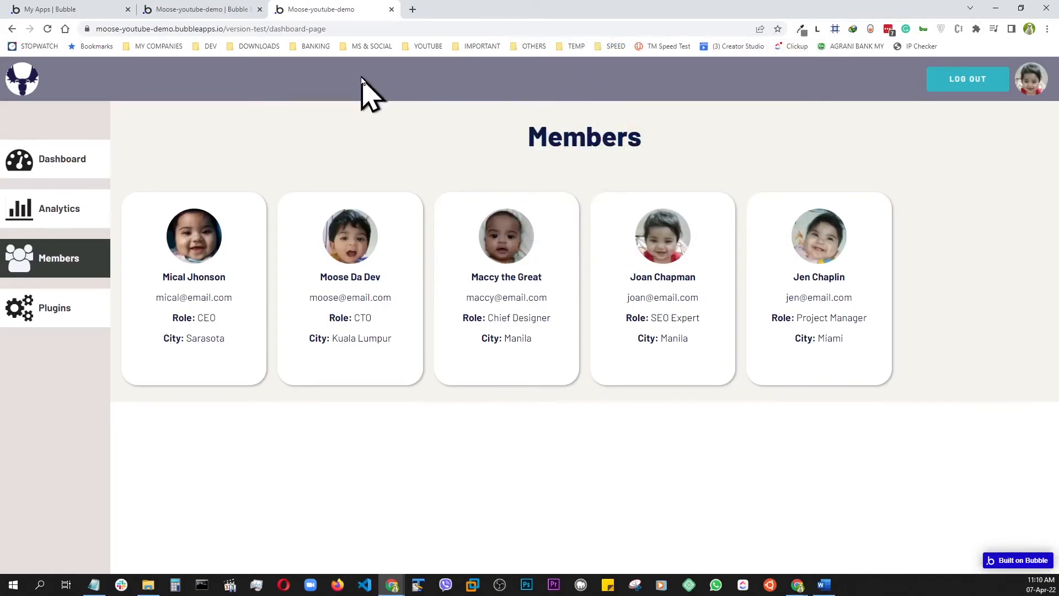
pyautogui.click(801, 29)
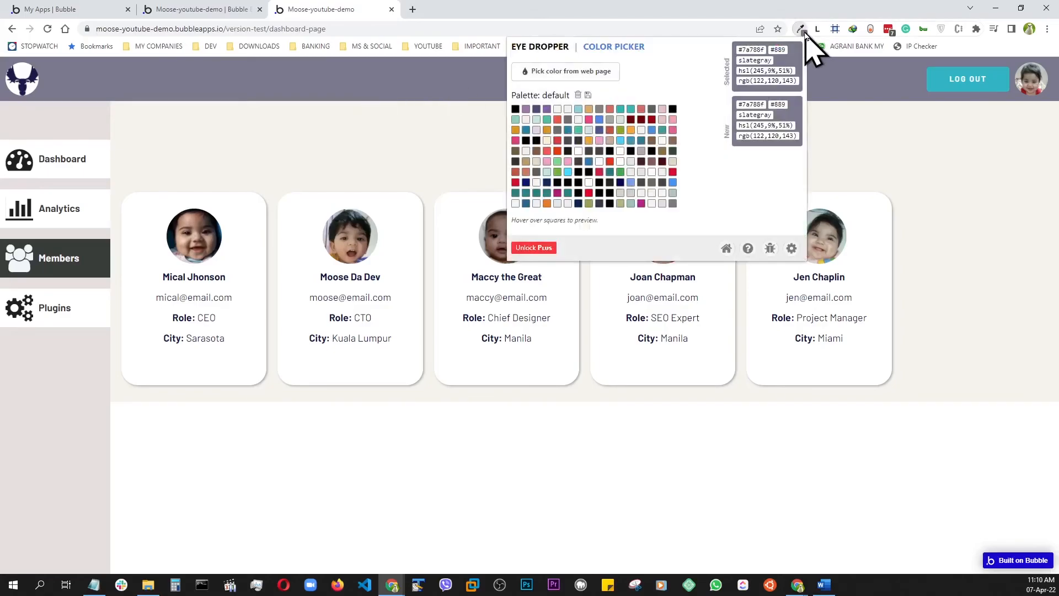
pyautogui.doubleClick(749, 48)
pyautogui.rightClick(749, 48)
pyautogui.click(772, 56)
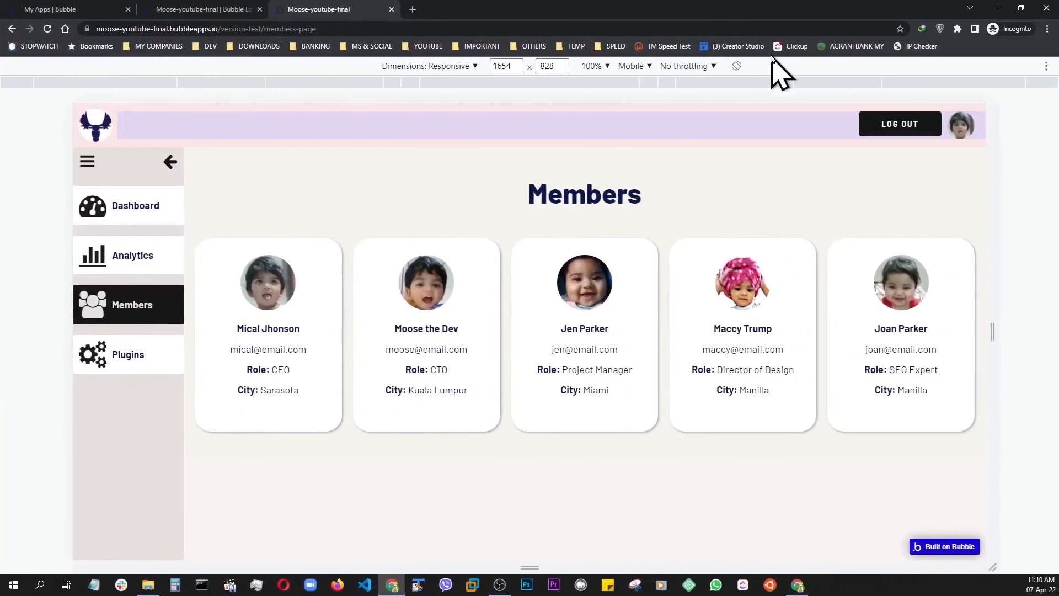
# In the Bubble editor, set the background colour of FloatingGroup HEADER to #7A788F
pyautogui.click(221, 9)
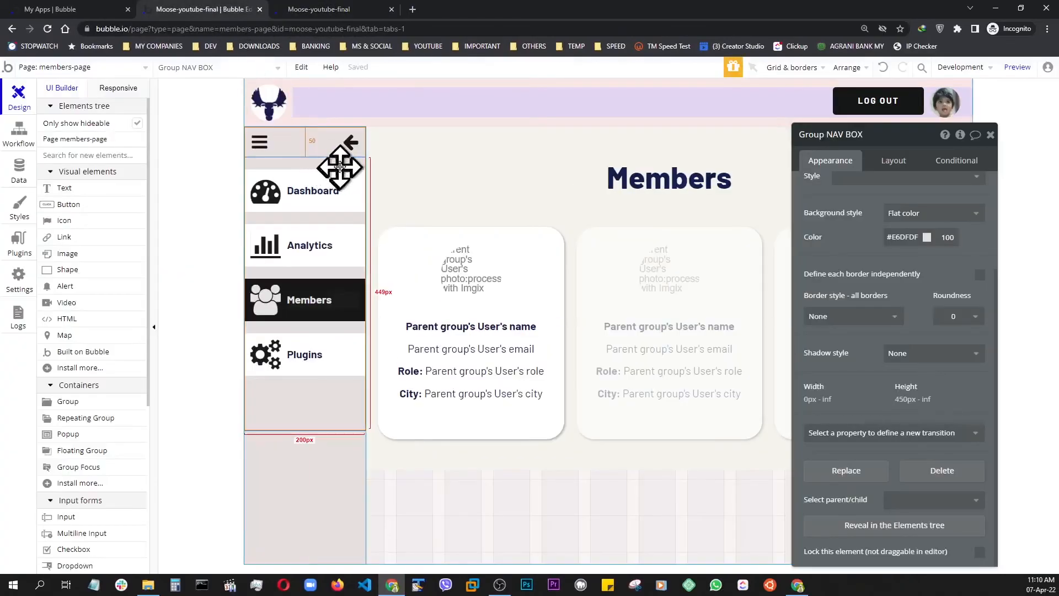
pyautogui.click(419, 122)
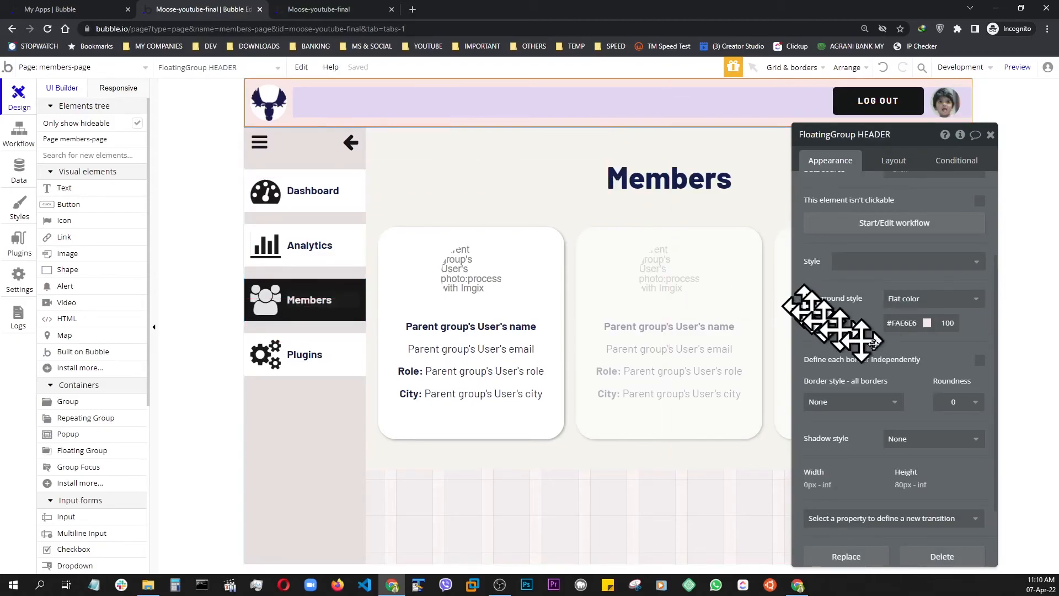
pyautogui.click(899, 322)
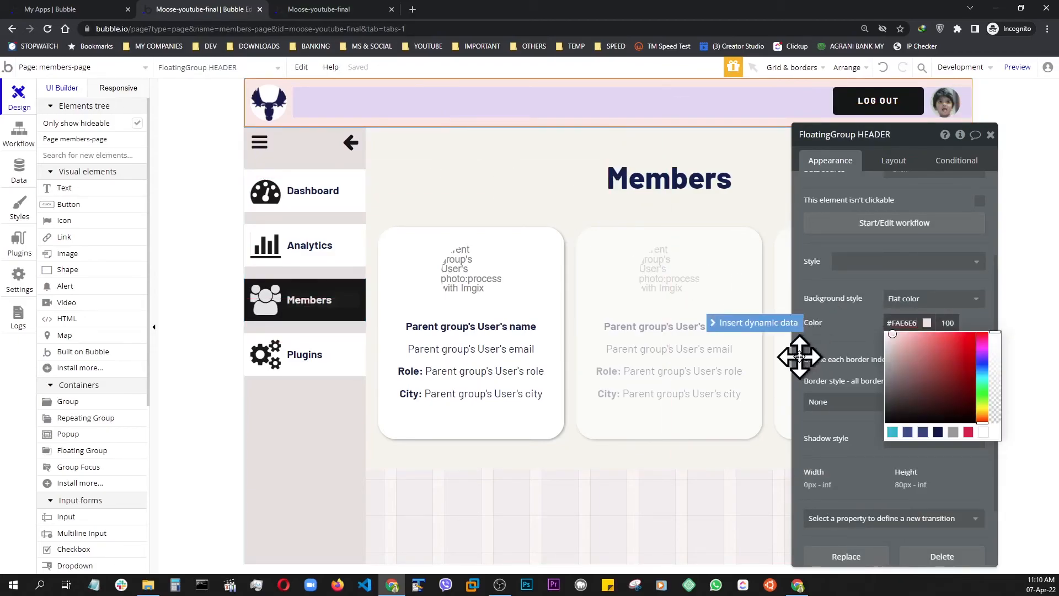
pyautogui.press('BackSpace')
pyautogui.press('BackSpace')
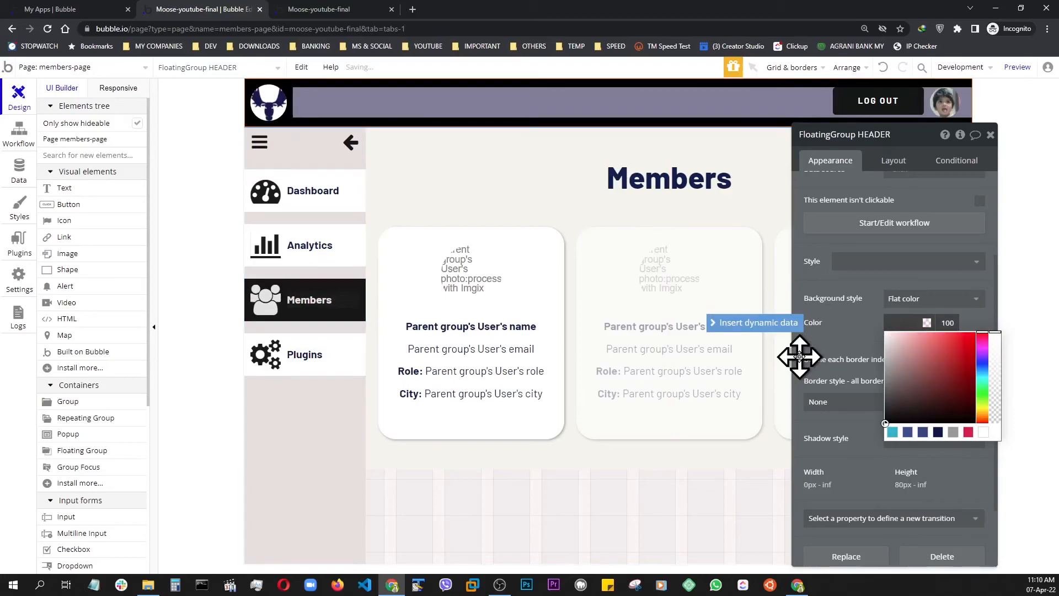
pyautogui.hotkey('ctrl', 'v')
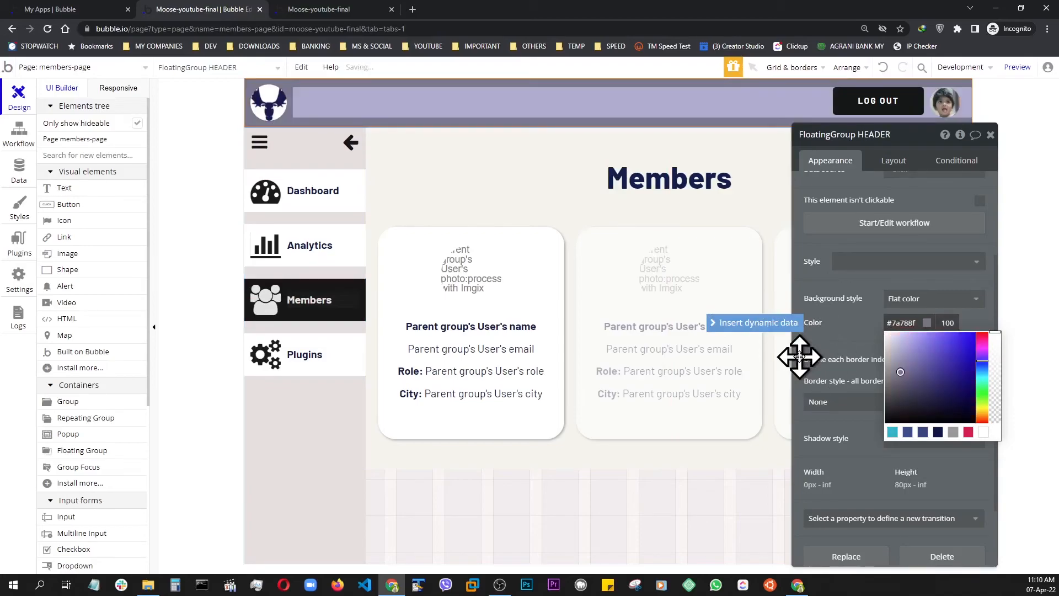
pyautogui.click(856, 347)
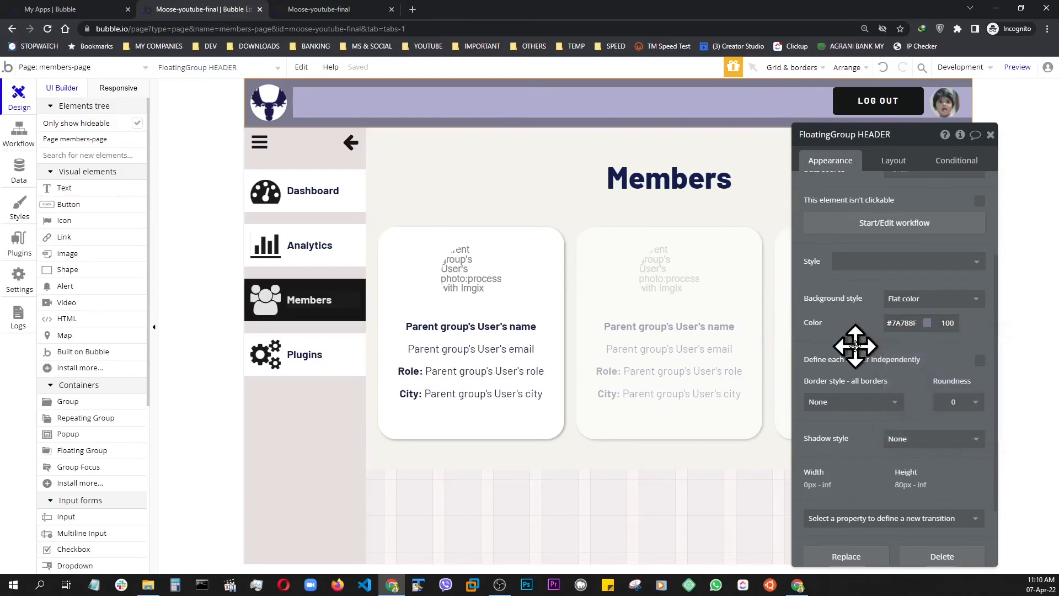
# Copy the formatting of FloatingGroup HEADER onto Group USER BOX and preview the members page
pyautogui.rightClick(294, 121)
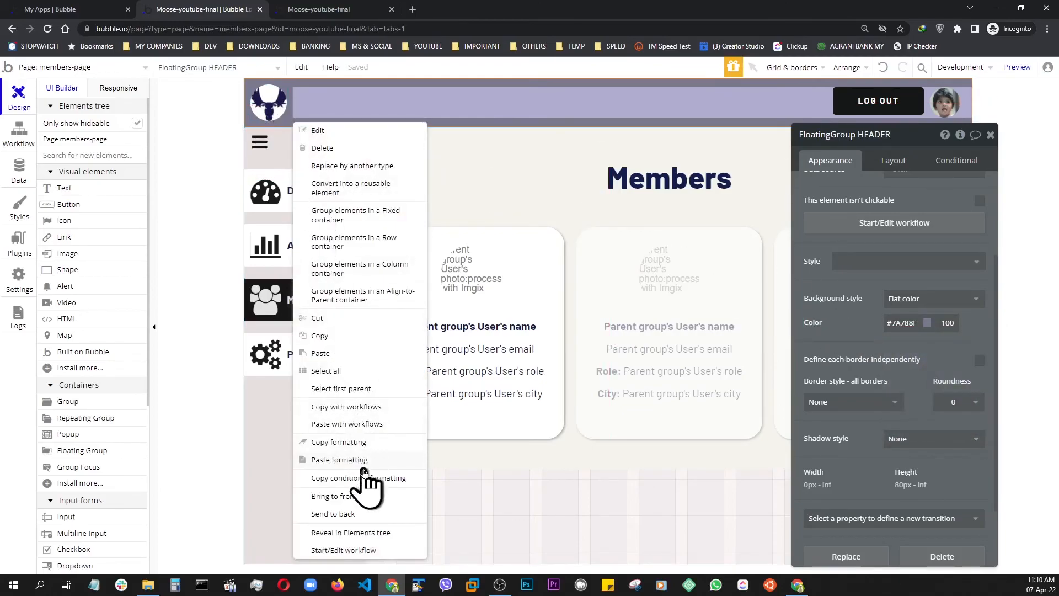
pyautogui.click(348, 441)
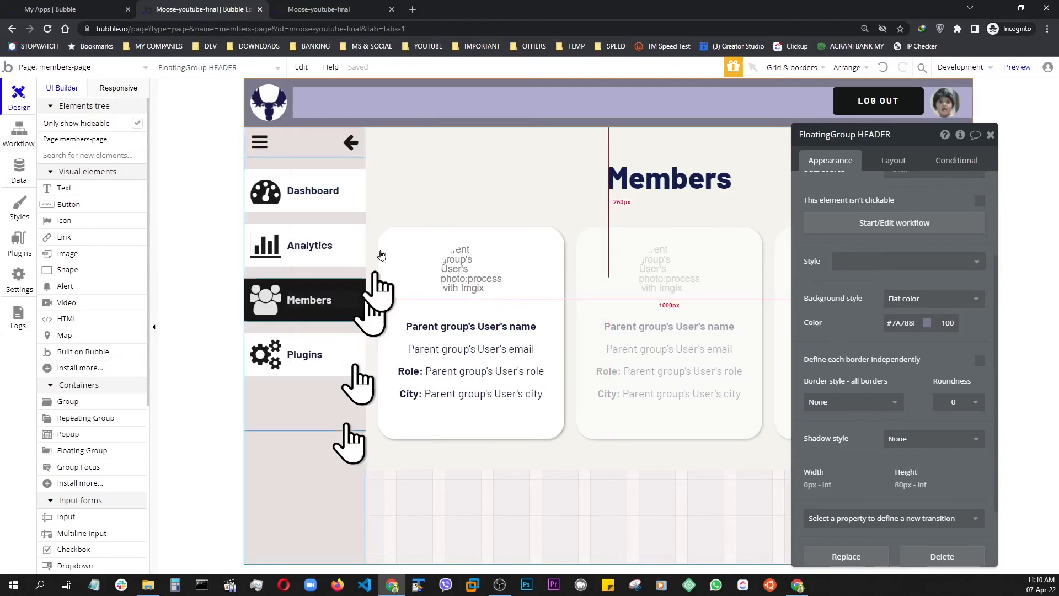
pyautogui.click(419, 100)
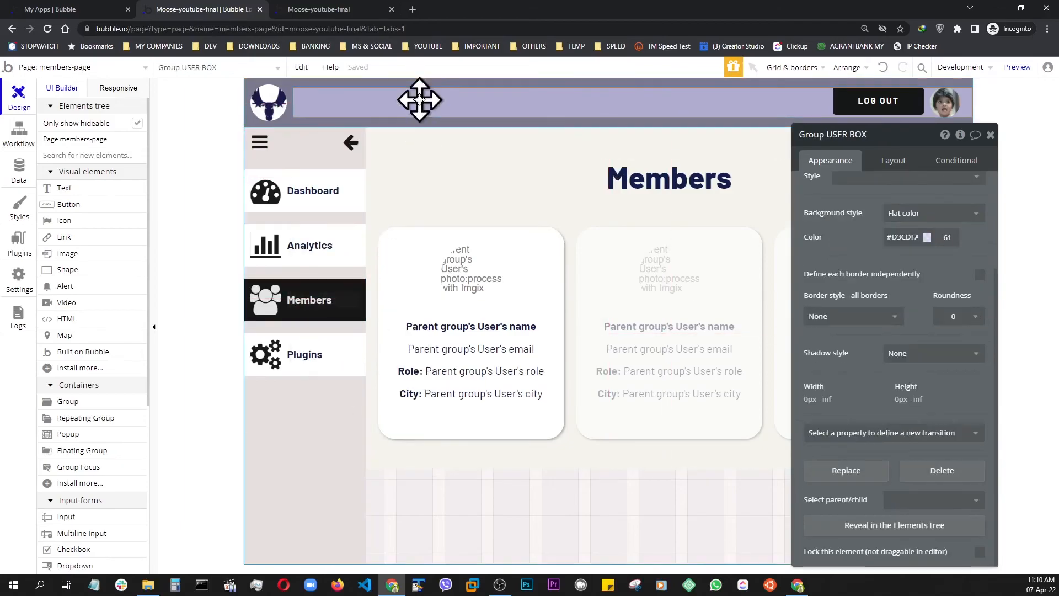
pyautogui.rightClick(419, 101)
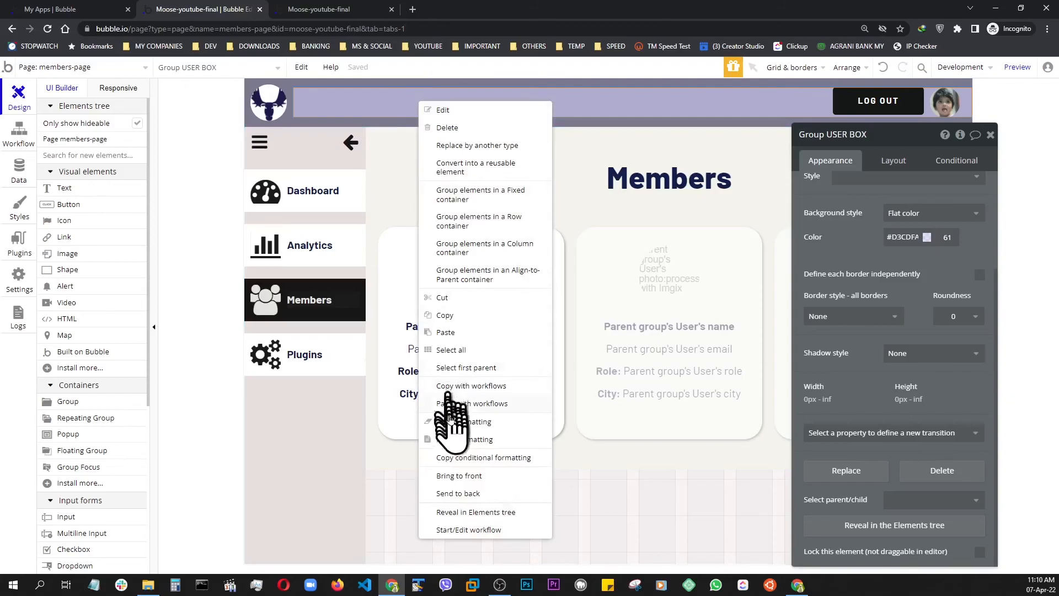
pyautogui.click(449, 439)
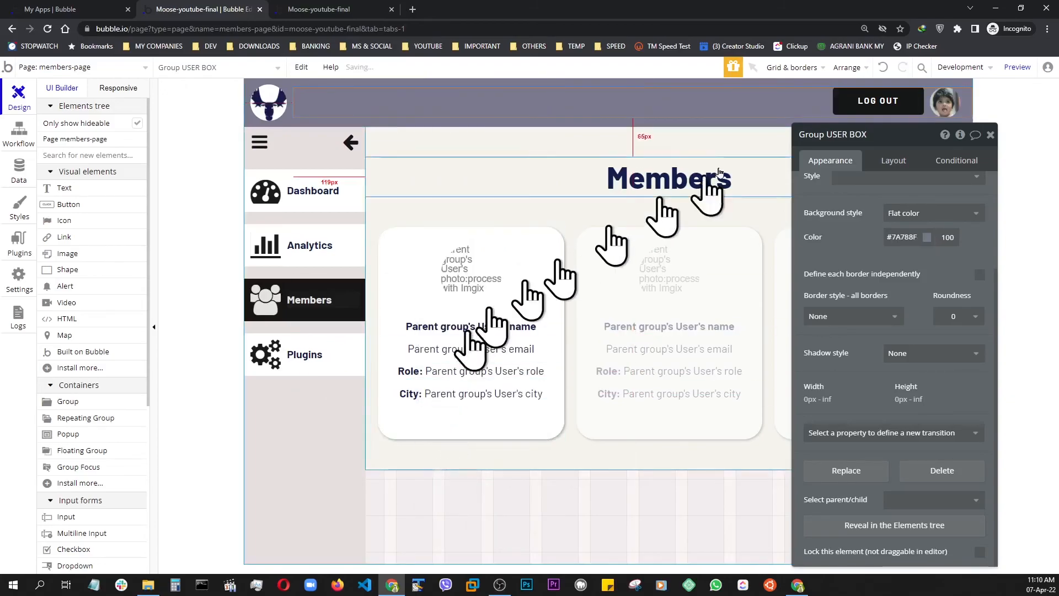
pyautogui.click(1017, 67)
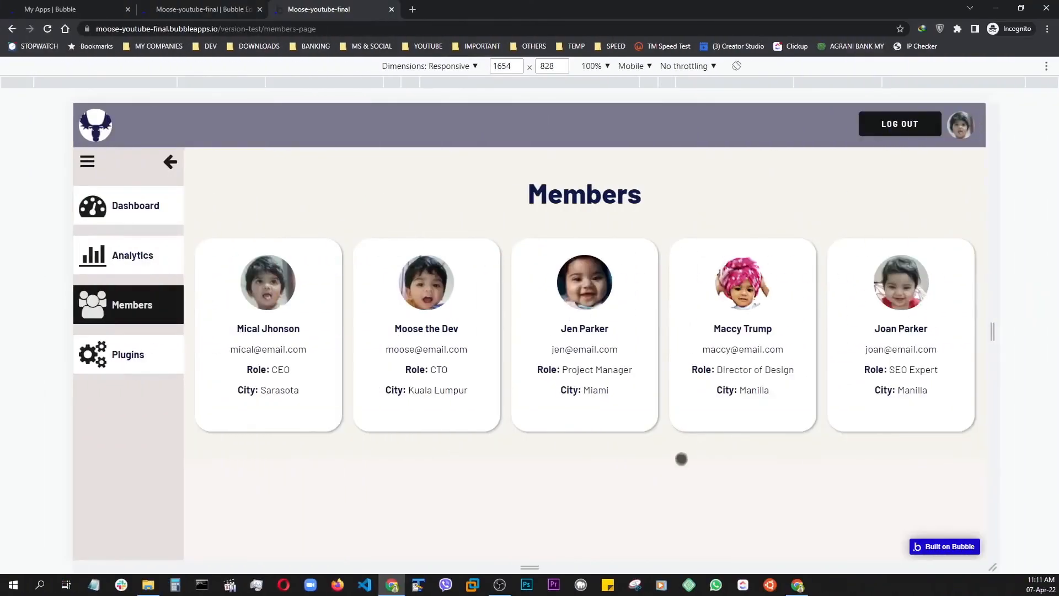
# Check the demo members page's responsiveness by narrowing it to 524 px, opening and closing the sidebar menu, and widening it again
pyautogui.moveTo(992, 332); pyautogui.dragTo(917, 346)
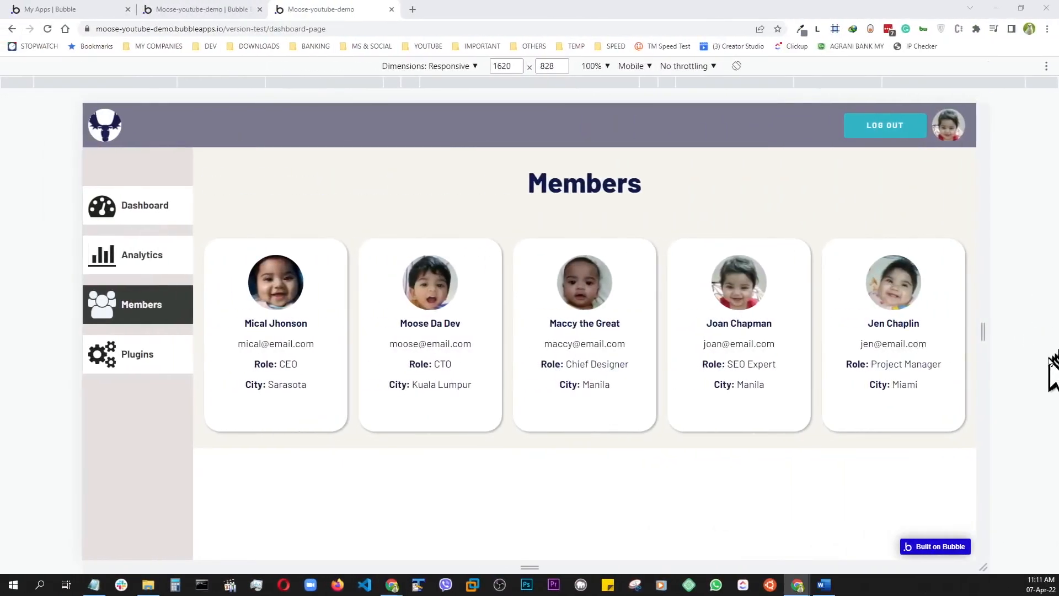
pyautogui.moveTo(989, 333); pyautogui.dragTo(686, 317)
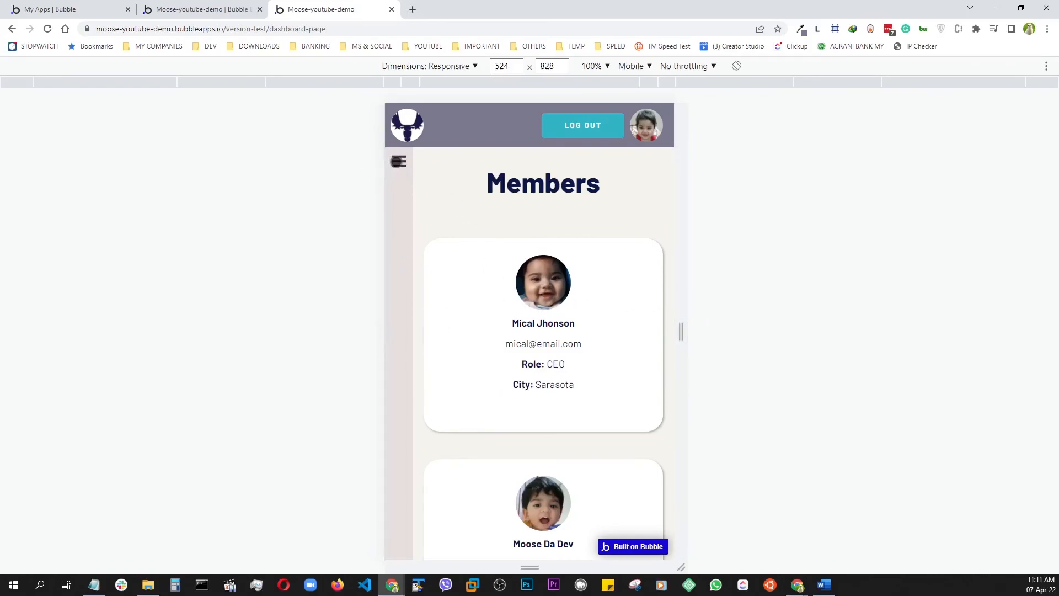
pyautogui.click(397, 161)
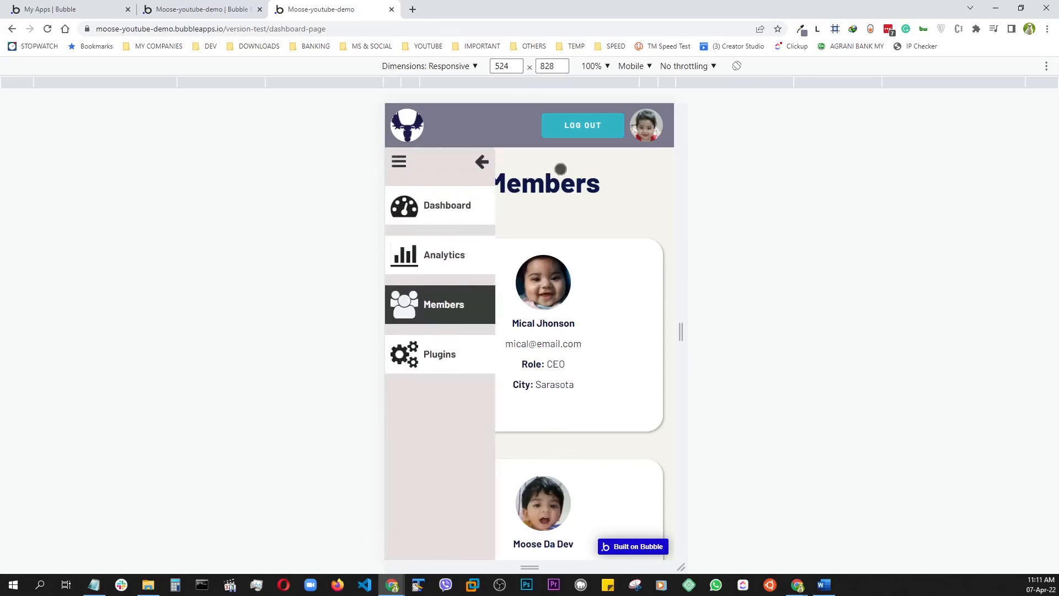
pyautogui.click(488, 163)
pyautogui.moveTo(683, 346); pyautogui.dragTo(965, 346)
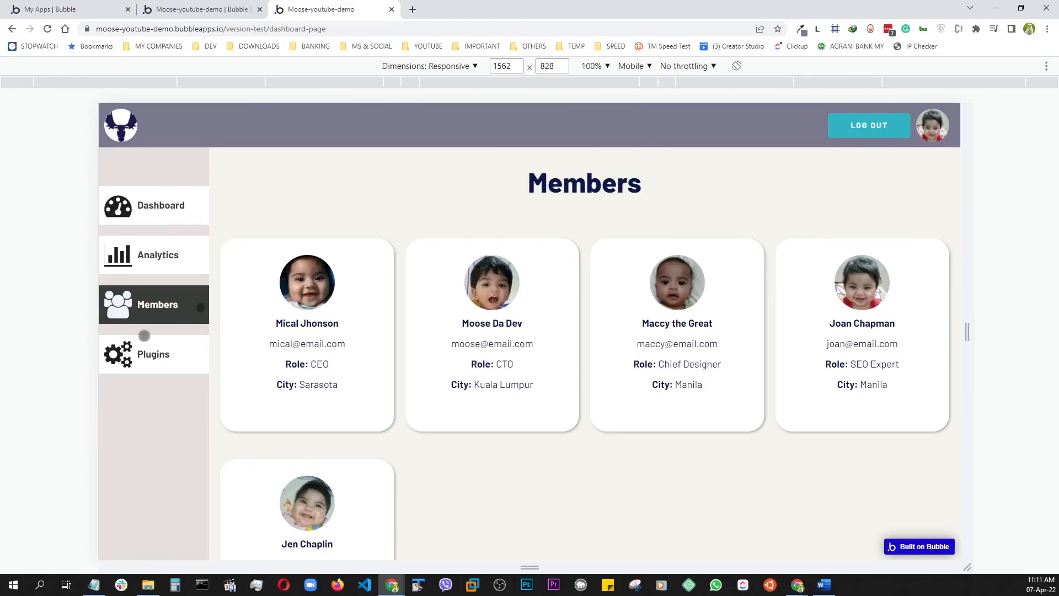
pyautogui.moveTo(966, 333); pyautogui.dragTo(941, 334)
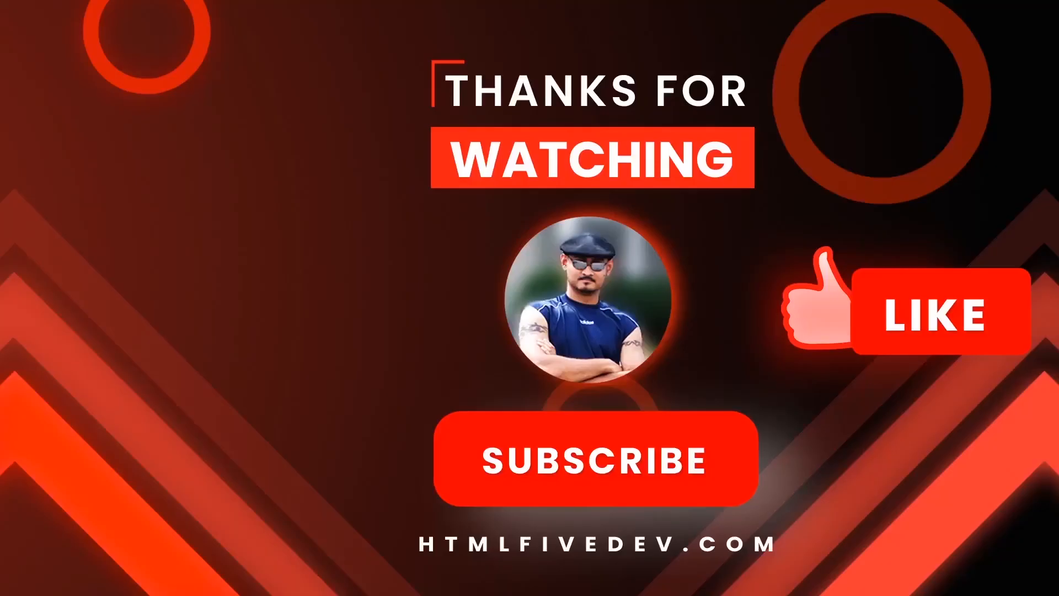